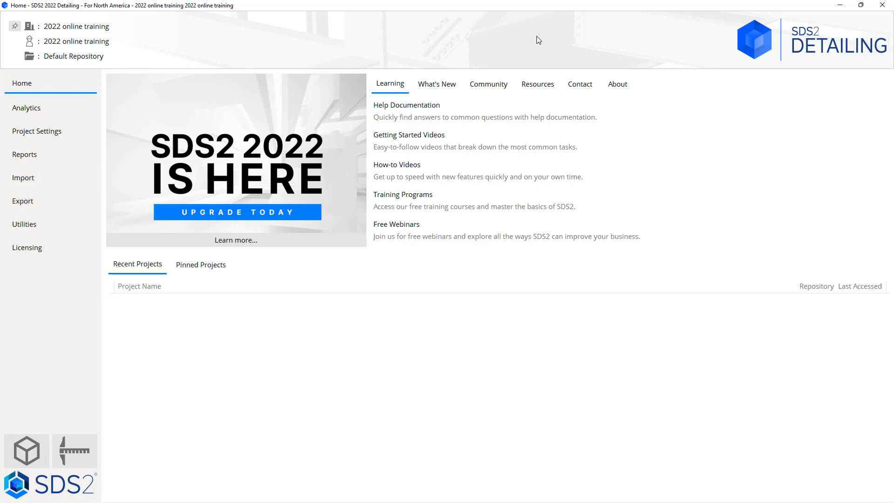
# Start Modeling and create a primary erection view named AB PLAN at elevation 99-2, set as the default view and for detailing
pyautogui.click(19, 445)
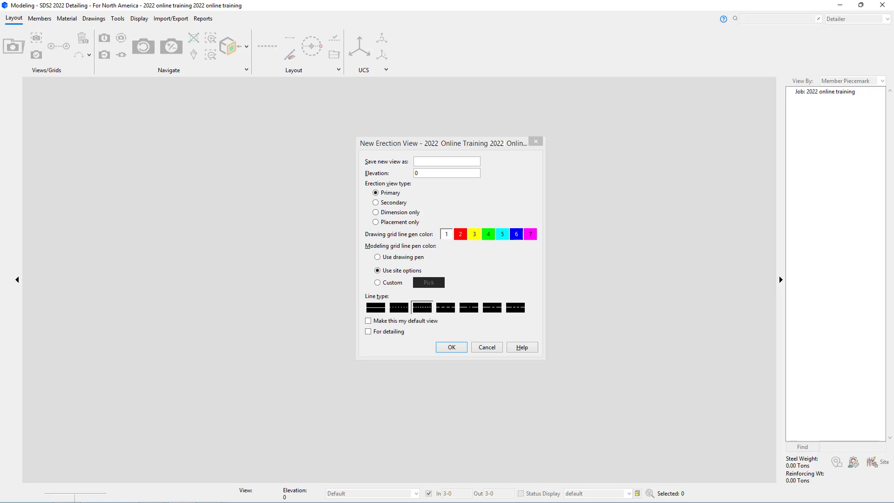
pyautogui.click(440, 160)
pyautogui.write('AB')
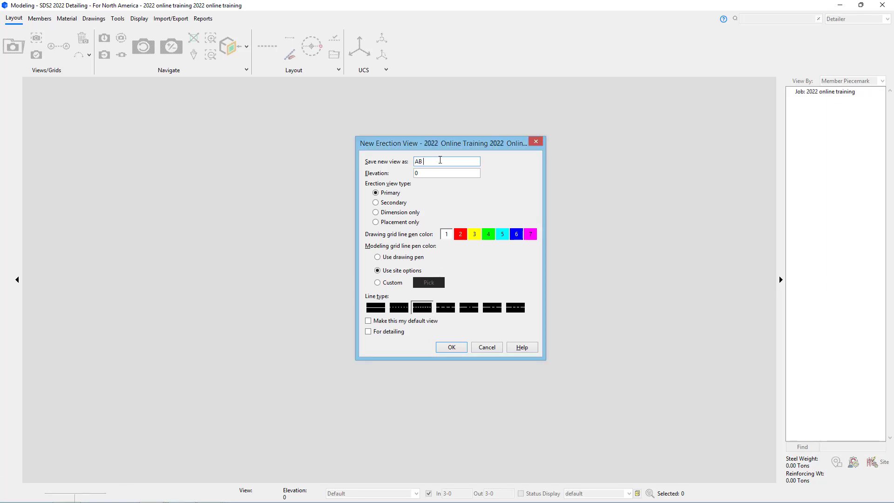
pyautogui.write(' PLAN')
pyautogui.press('Tab')
pyautogui.write('99-')
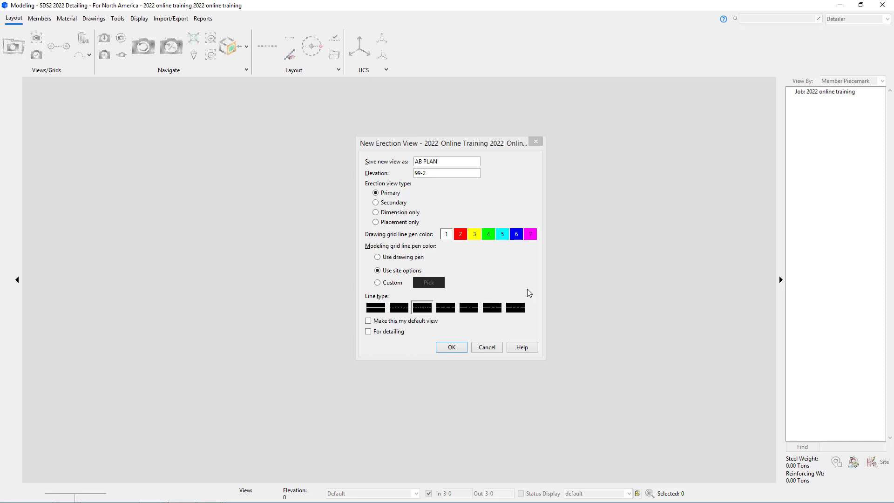
pyautogui.click(432, 325)
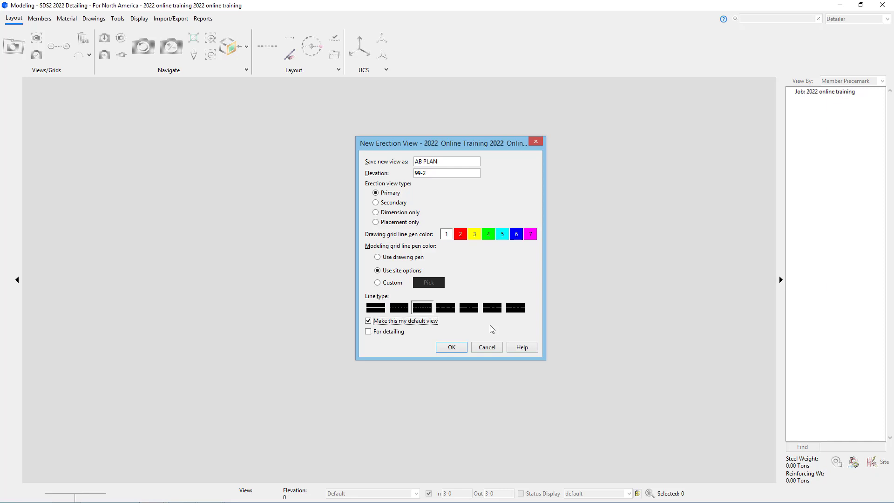
pyautogui.click(382, 332)
pyautogui.click(457, 348)
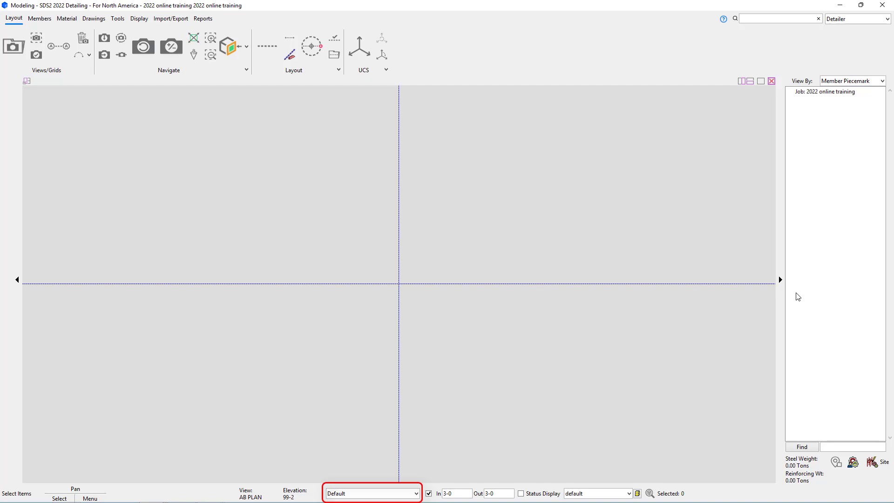
pyautogui.click(416, 493)
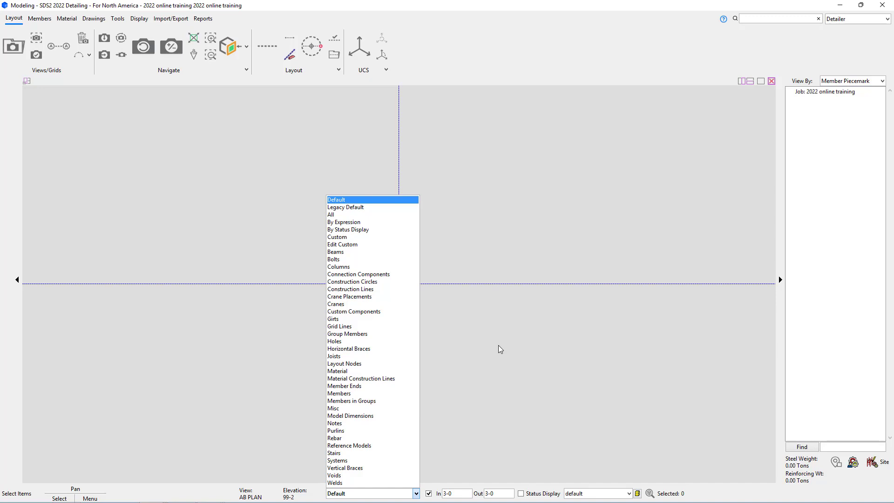
pyautogui.click(508, 346)
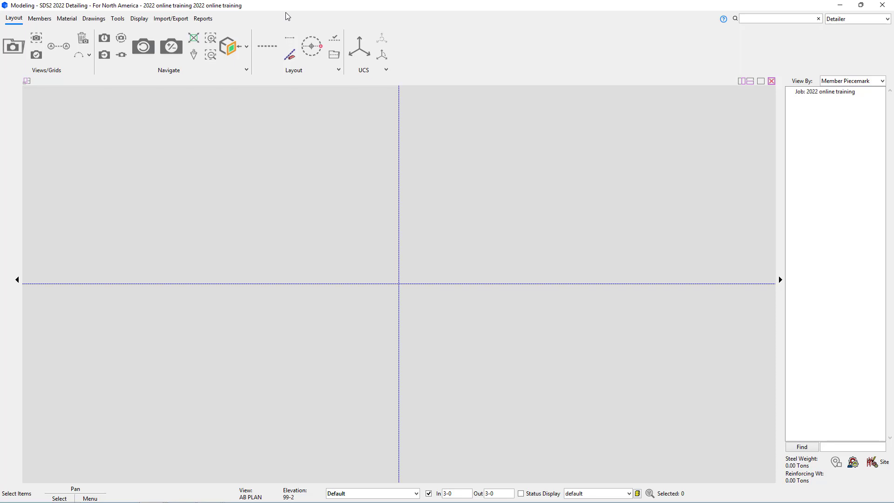
pyautogui.click(870, 82)
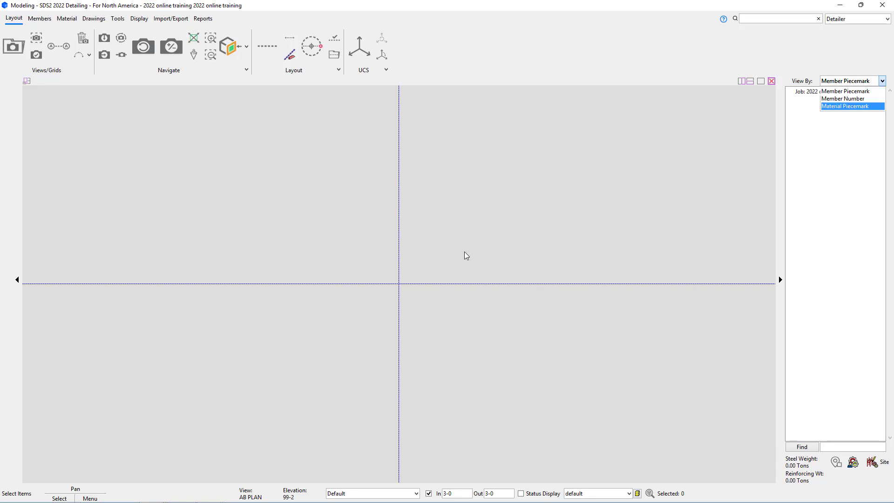
pyautogui.click(621, 393)
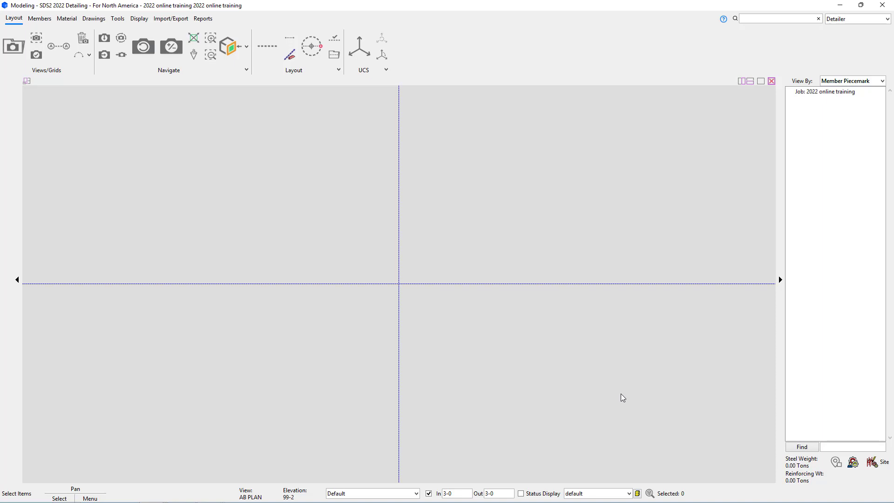
# Collapse both side panels of the modeling window and restore them
pyautogui.click(781, 281)
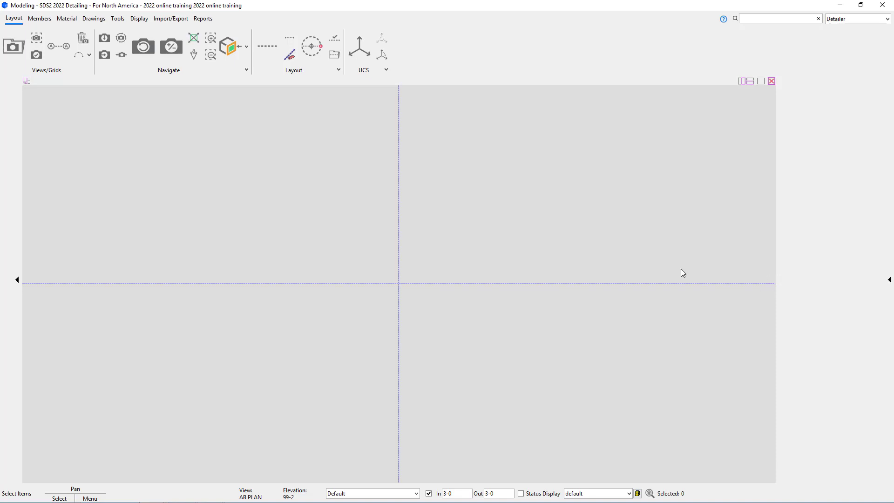
pyautogui.click(17, 280)
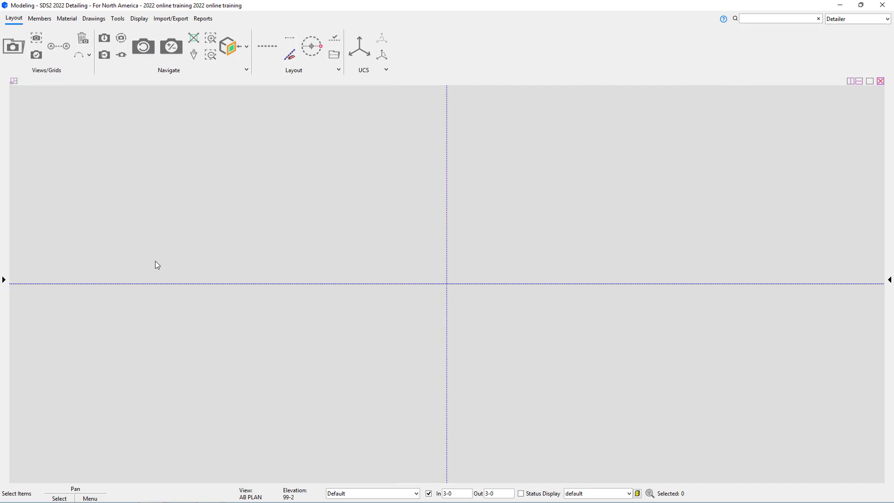
pyautogui.click(4, 279)
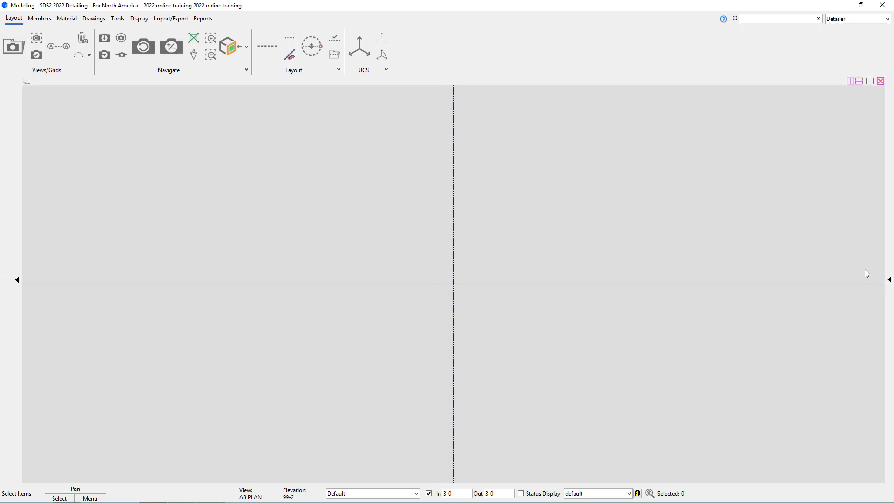
pyautogui.click(888, 279)
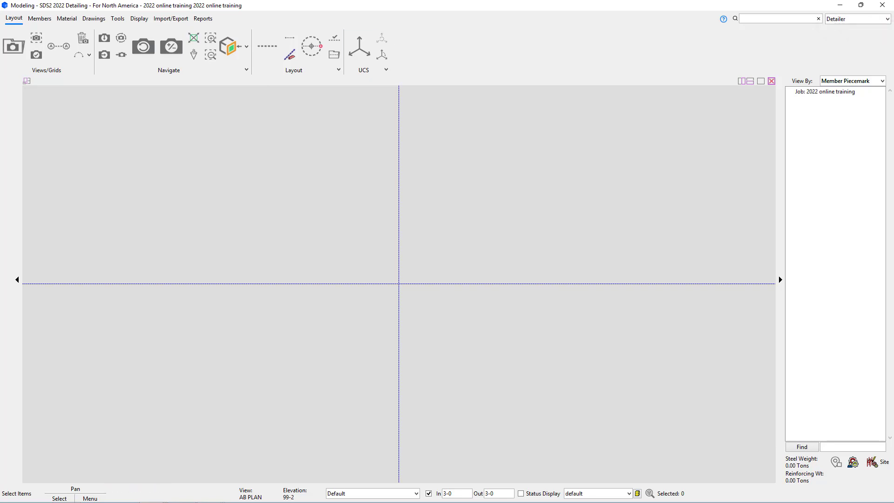
# Customize the interface roles and open the Detailer (Modeling) role's ribbon configuration for editing
pyautogui.click(887, 20)
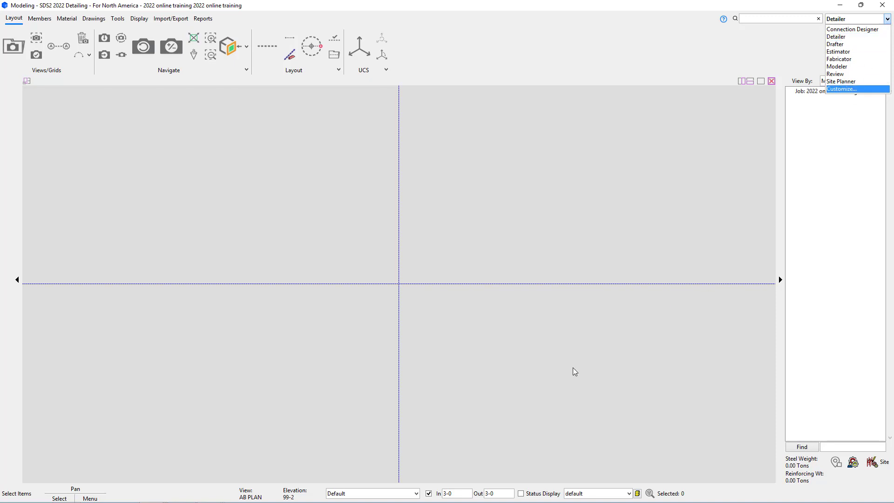
pyautogui.click(692, 387)
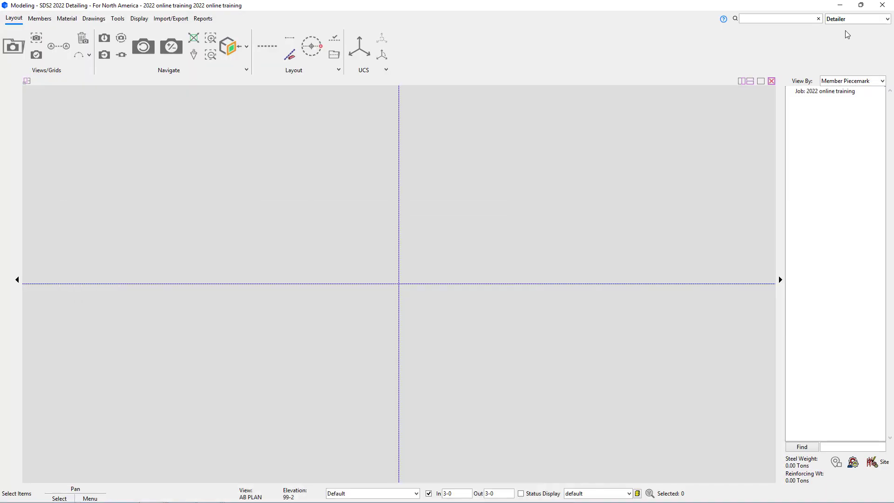
pyautogui.click(844, 20)
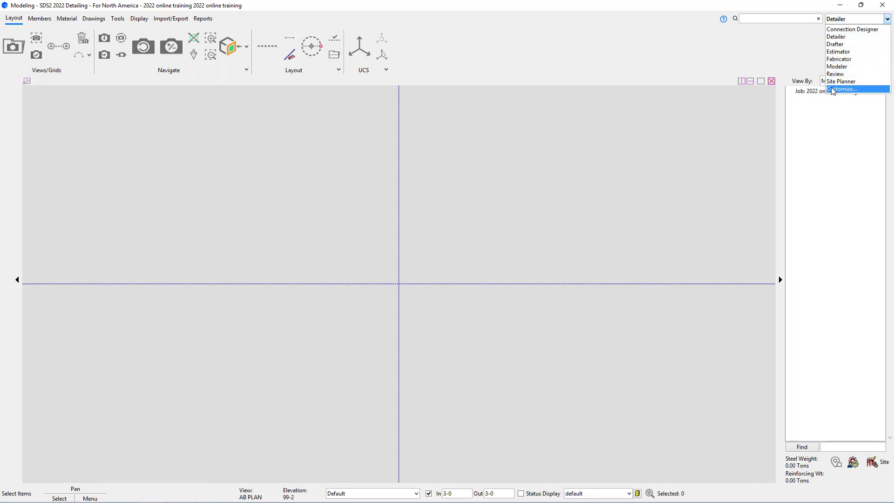
pyautogui.click(831, 88)
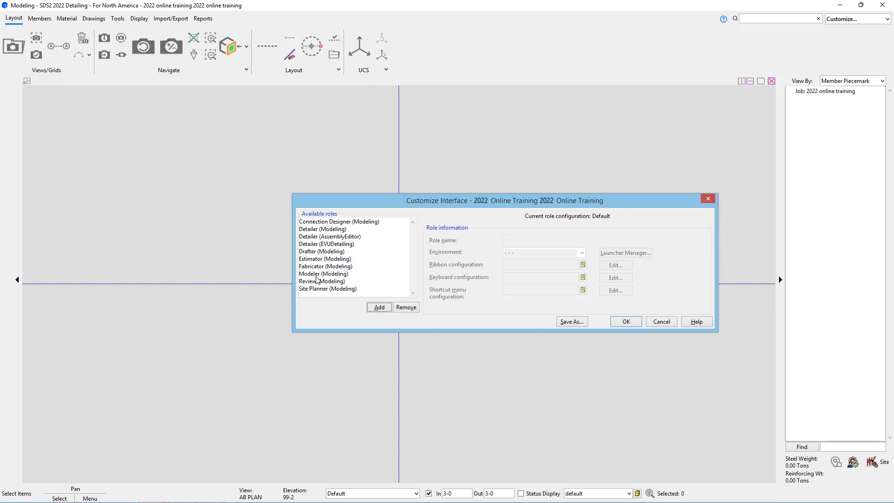
pyautogui.click(361, 229)
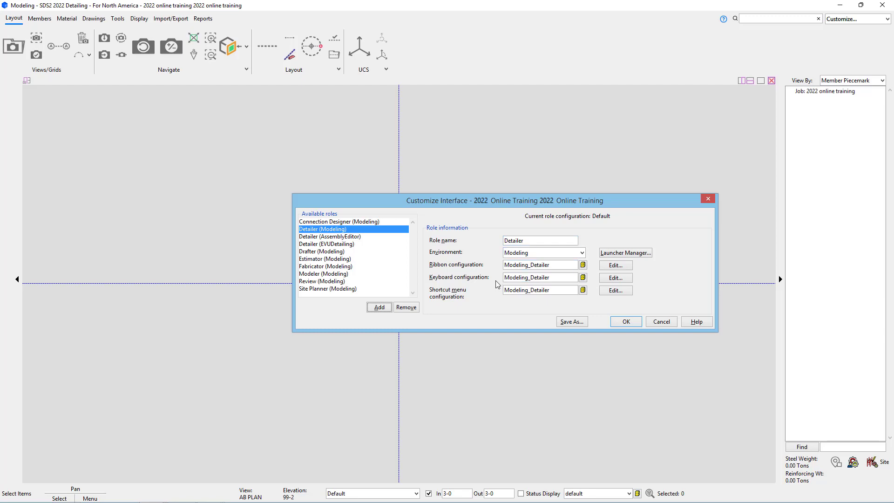
pyautogui.click(619, 266)
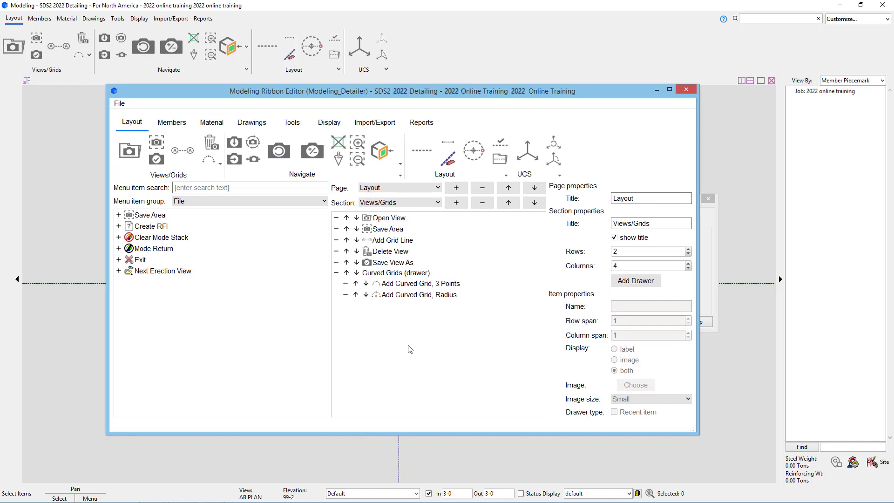
# Add the Exit item at the front of the Layout page's Views/Grids section, and remove it again
pyautogui.click(119, 259)
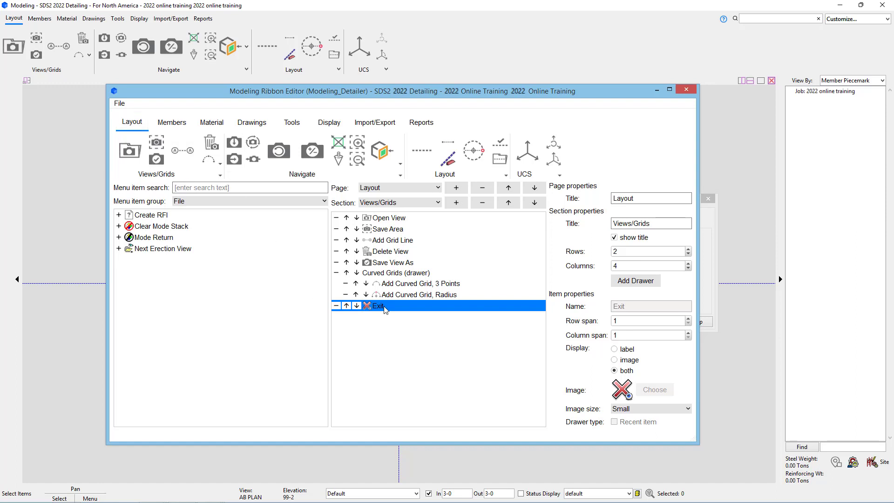
pyautogui.click(221, 176)
pyautogui.click(234, 296)
pyautogui.click(346, 306)
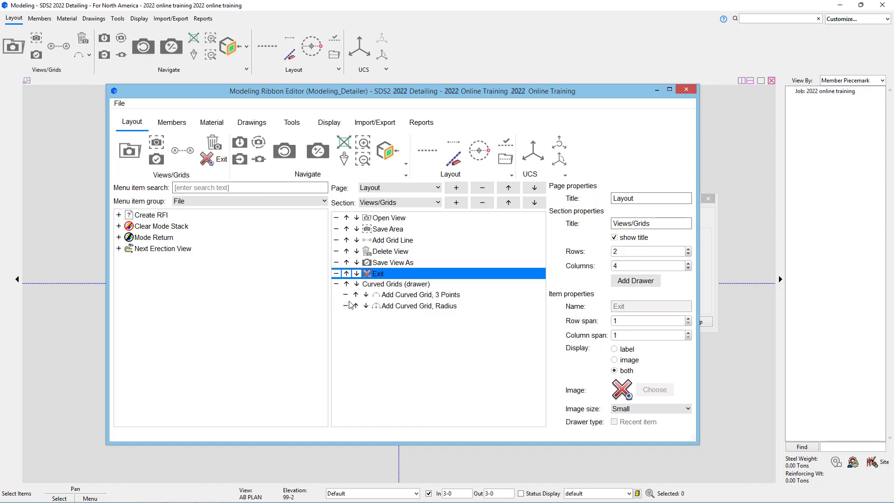
pyautogui.click(346, 273)
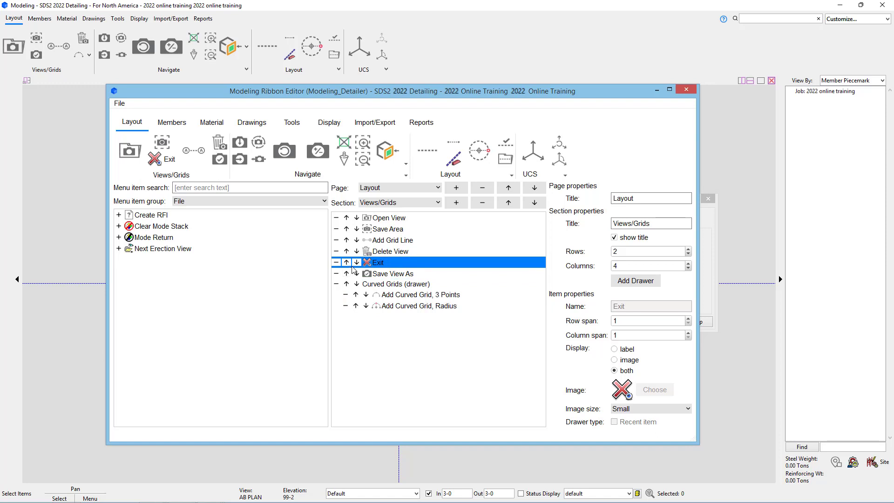
pyautogui.click(347, 262)
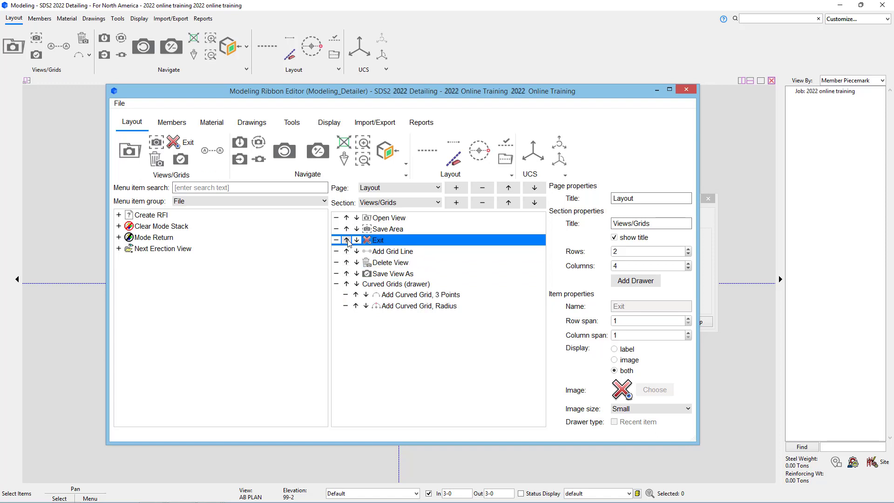
pyautogui.click(346, 240)
pyautogui.click(347, 229)
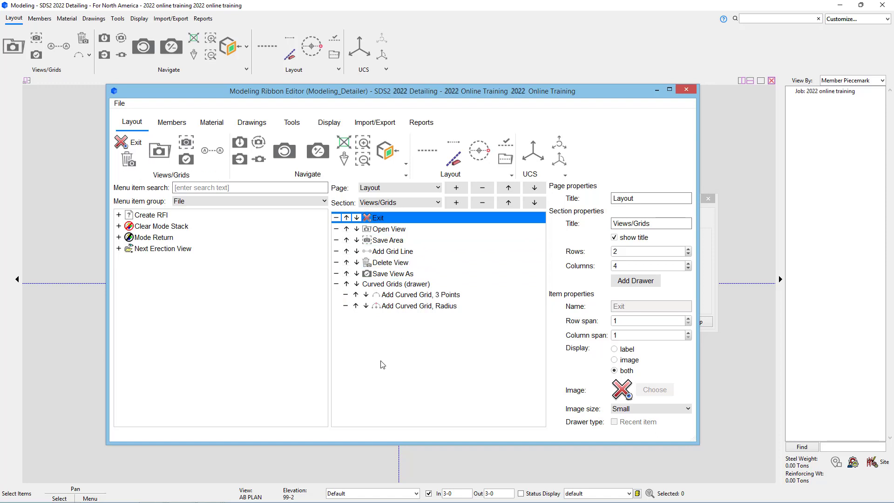
pyautogui.click(336, 217)
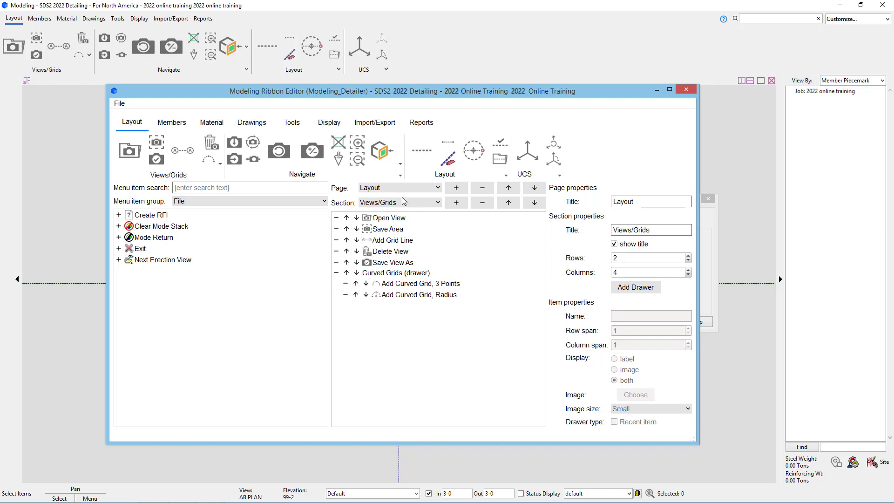
# Add a new ribbon page after Reports and title it "training"
pyautogui.click(416, 203)
pyautogui.click(423, 189)
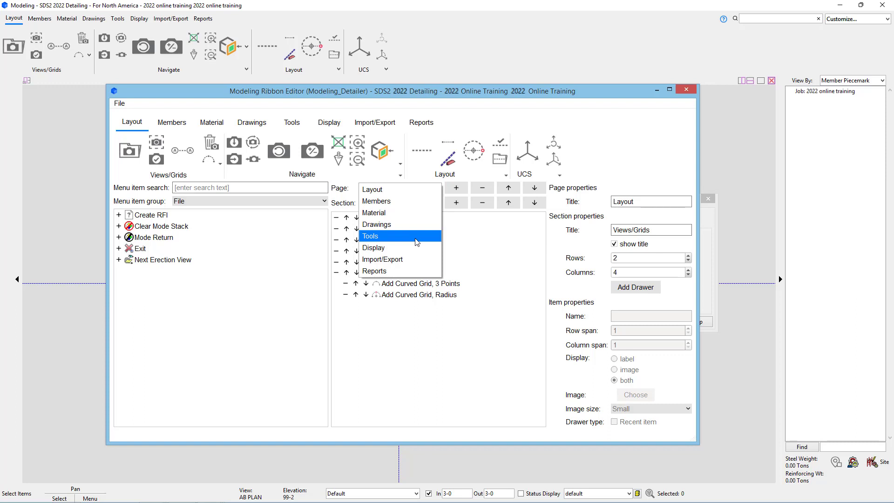
pyautogui.click(403, 271)
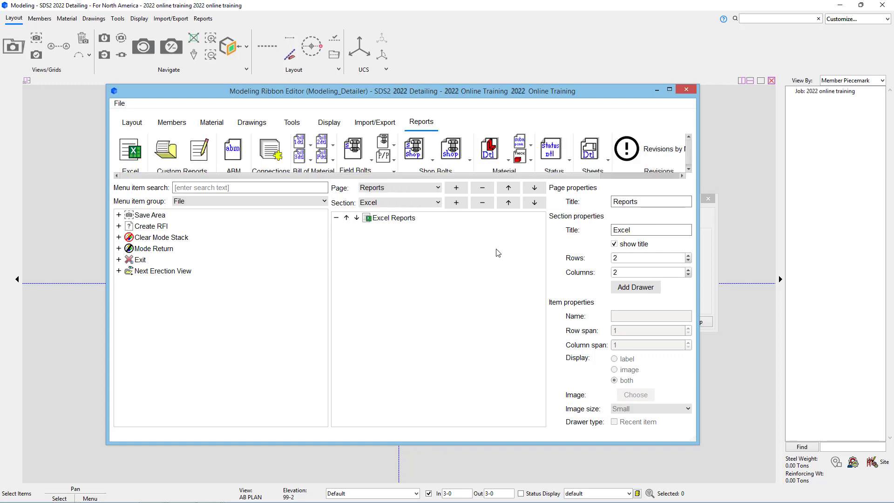
pyautogui.click(450, 191)
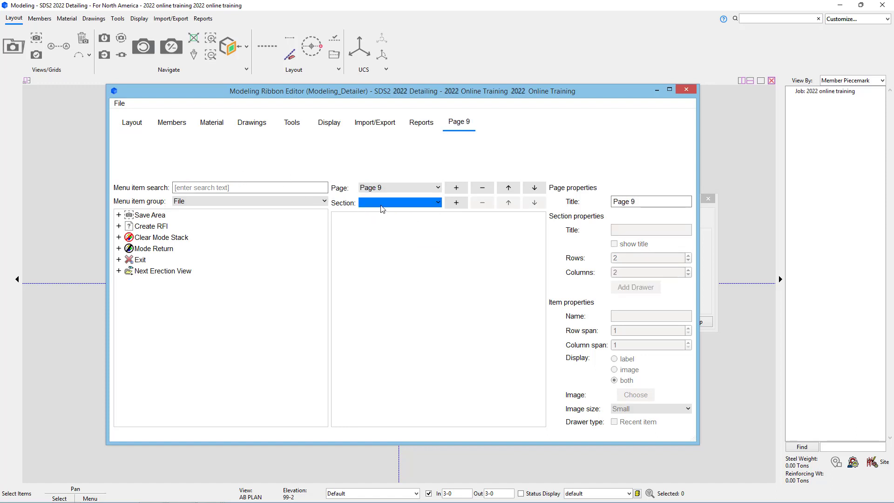
pyautogui.moveTo(636, 203); pyautogui.dragTo(539, 194)
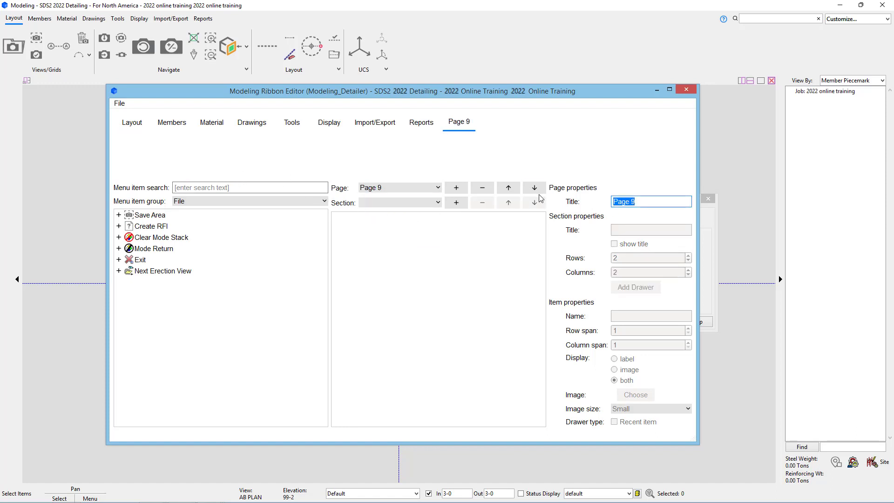
pyautogui.write('training')
pyautogui.press('Return')
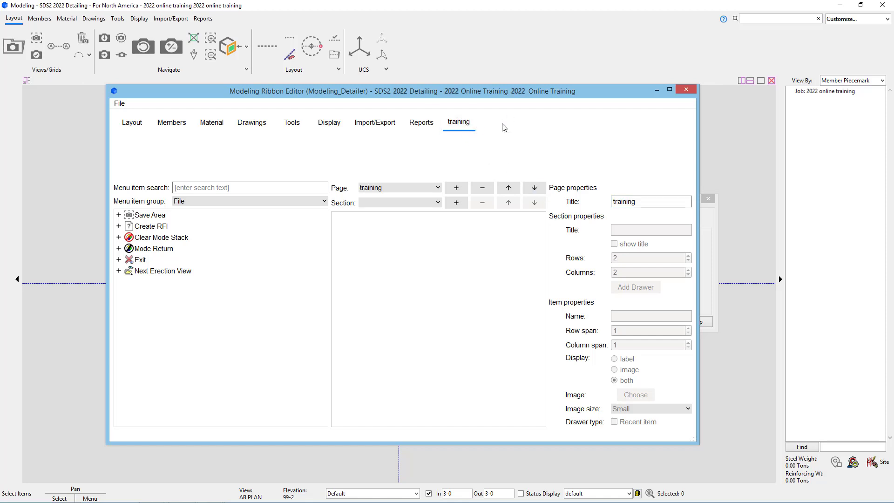
# Add a section titled "training section" to the training page
pyautogui.click(419, 203)
pyautogui.click(459, 203)
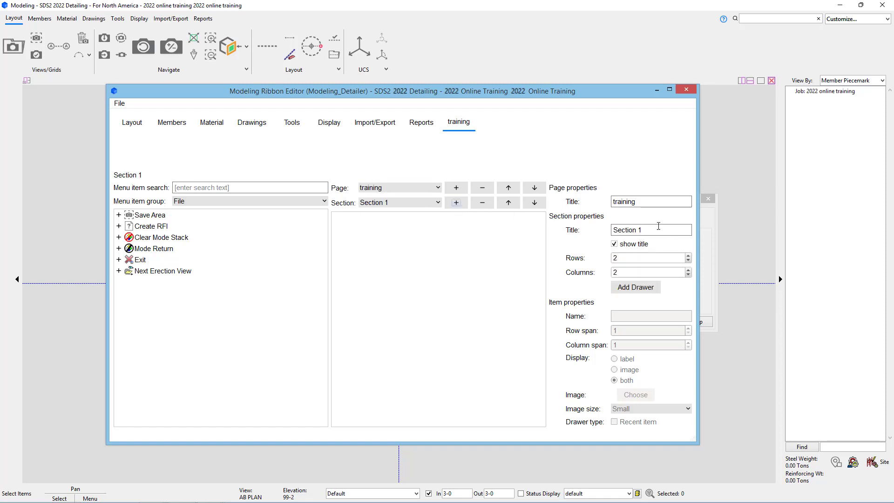
pyautogui.moveTo(658, 227); pyautogui.dragTo(435, 211)
pyautogui.write('training section')
pyautogui.press('Tab')
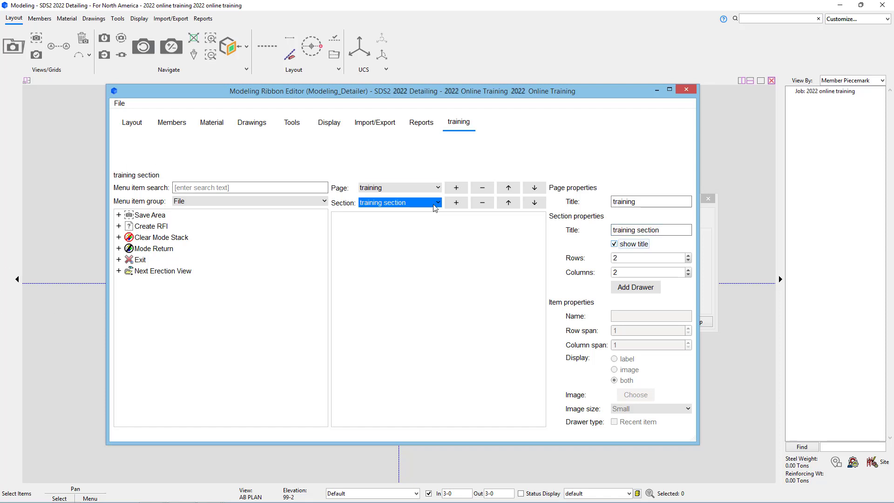
# Add a second section titled "training section 2" to the training page
pyautogui.click(456, 206)
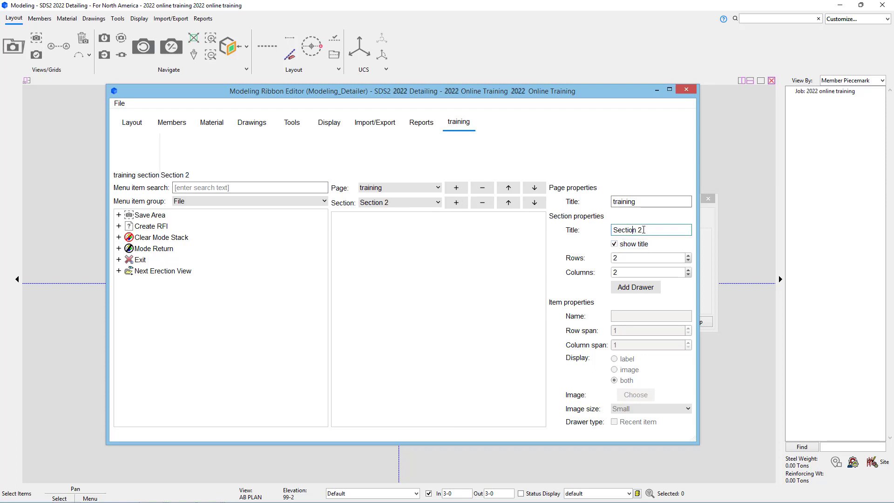
pyautogui.moveTo(644, 229); pyautogui.dragTo(451, 226)
pyautogui.write('training section 2')
pyautogui.press('Tab')
pyautogui.click(413, 279)
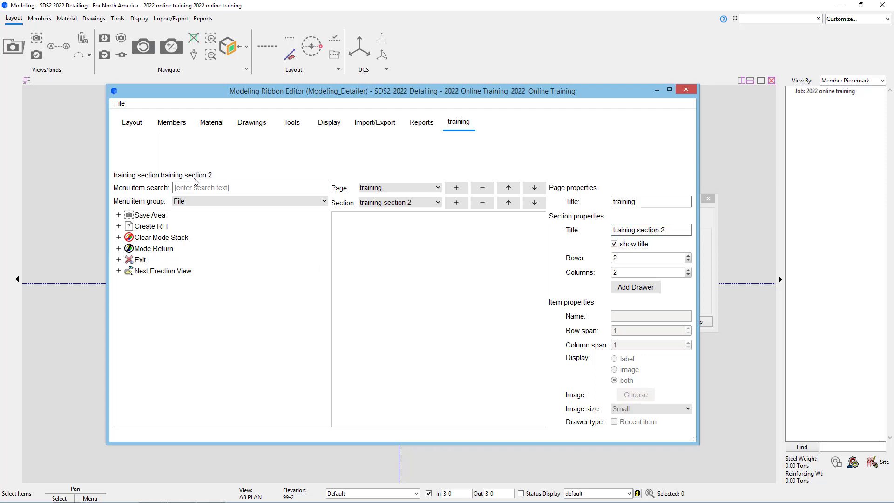
pyautogui.click(384, 203)
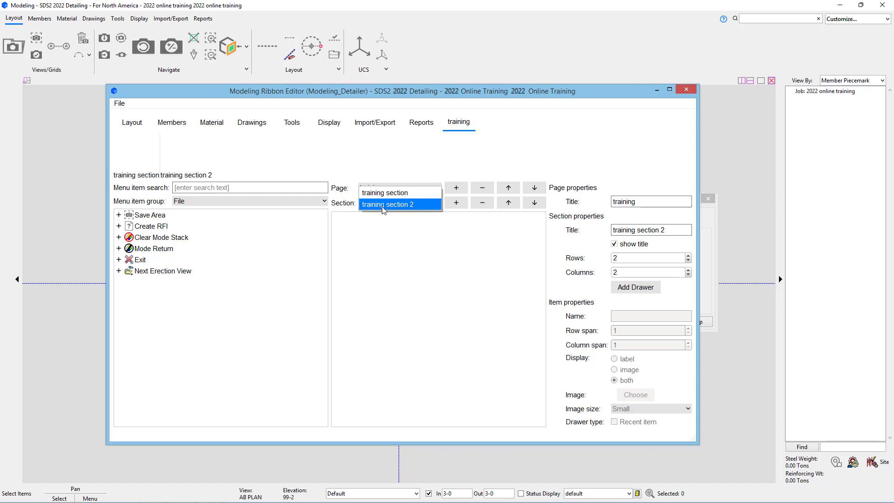
# Add the Save Area and Create RFI items to the training page's "training section"
pyautogui.click(386, 189)
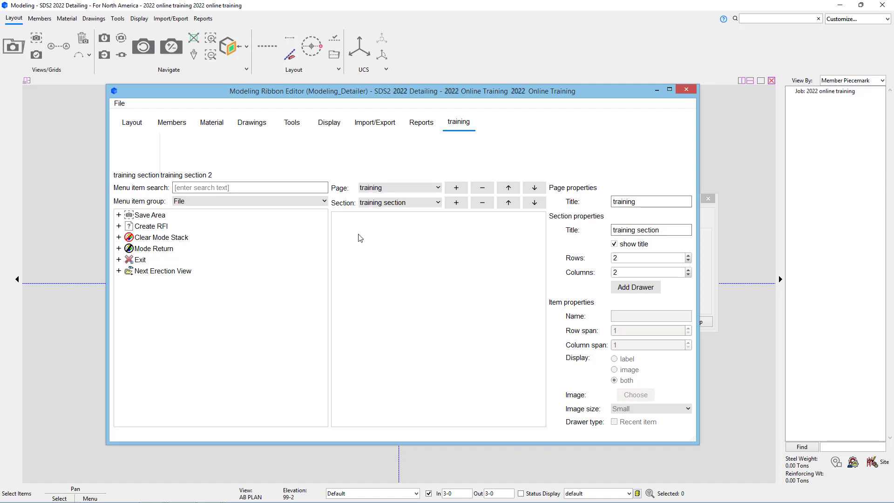
pyautogui.click(119, 215)
pyautogui.click(118, 215)
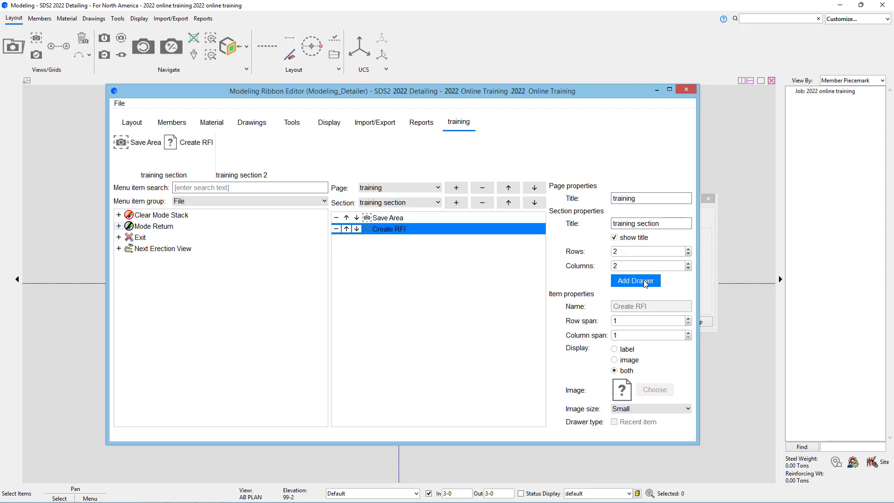
# Set the training section to 3 rows and 3 columns, and look at the image size options for Create RFI
pyautogui.click(688, 248)
pyautogui.click(688, 264)
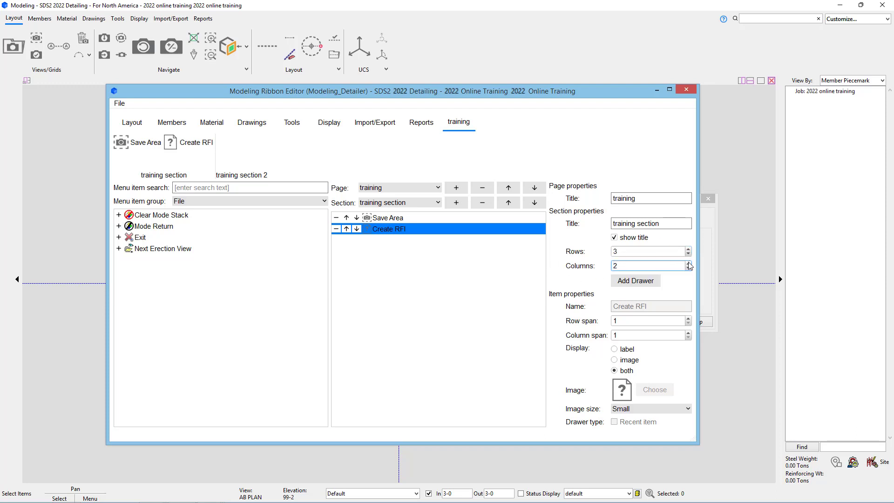
pyautogui.click(689, 264)
pyautogui.click(675, 409)
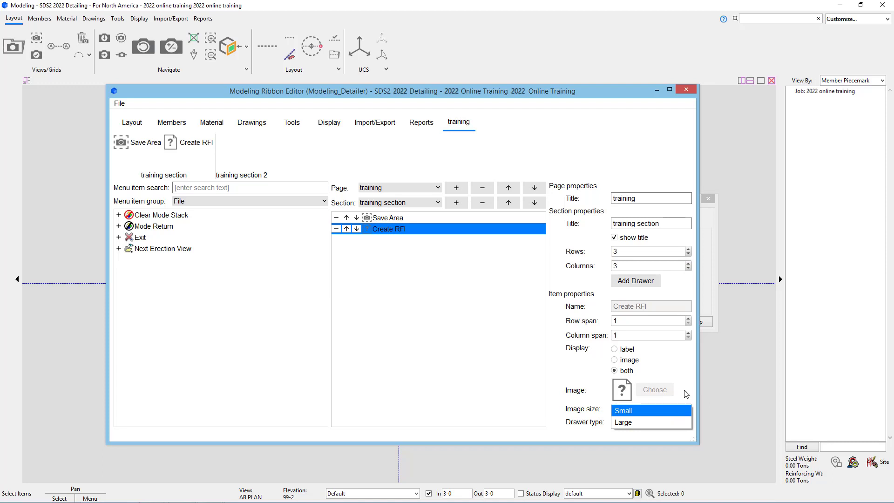
pyautogui.click(686, 394)
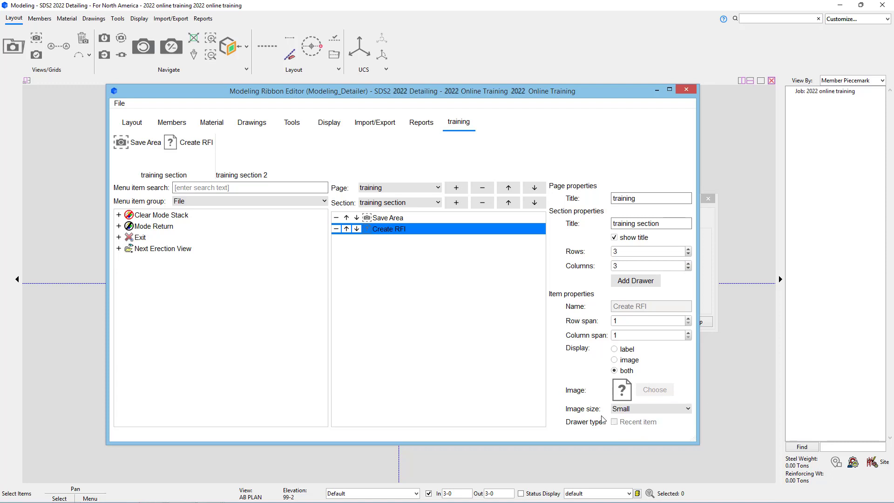
# Add a tool drawer with a column span of 2 to the training section, and set the section to 2 rows and 2 columns
pyautogui.click(651, 282)
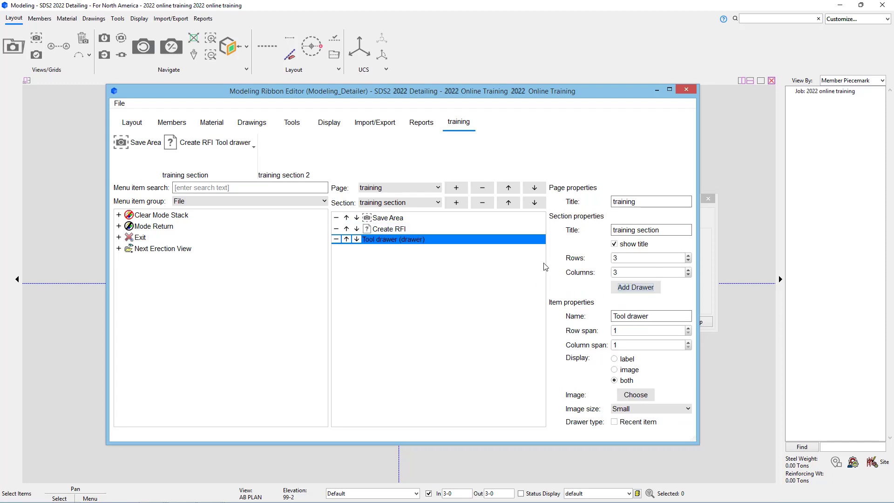
pyautogui.click(688, 260)
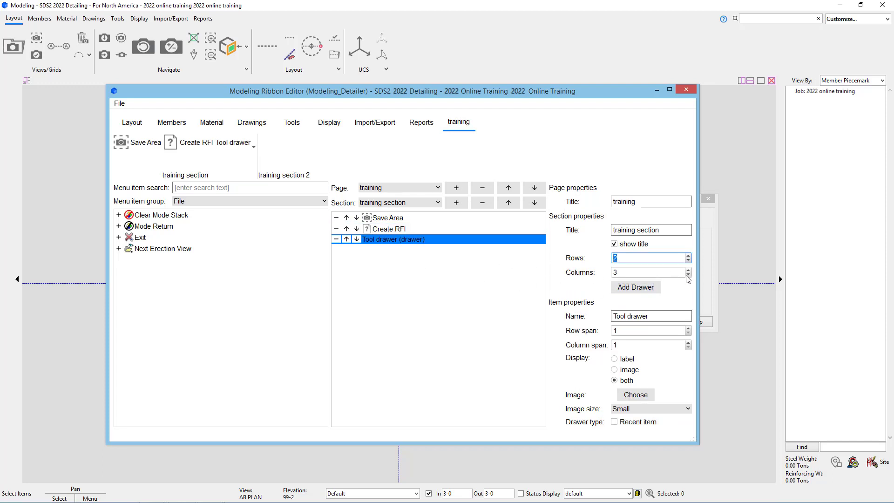
pyautogui.click(688, 275)
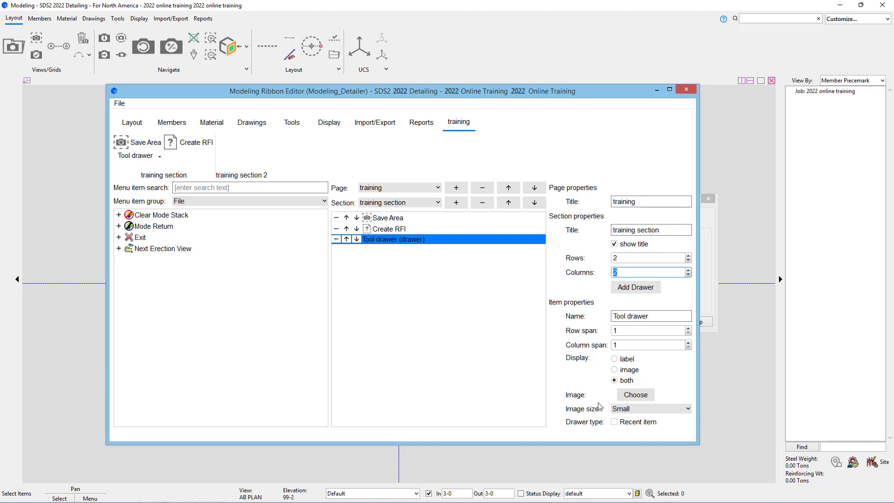
pyautogui.click(688, 342)
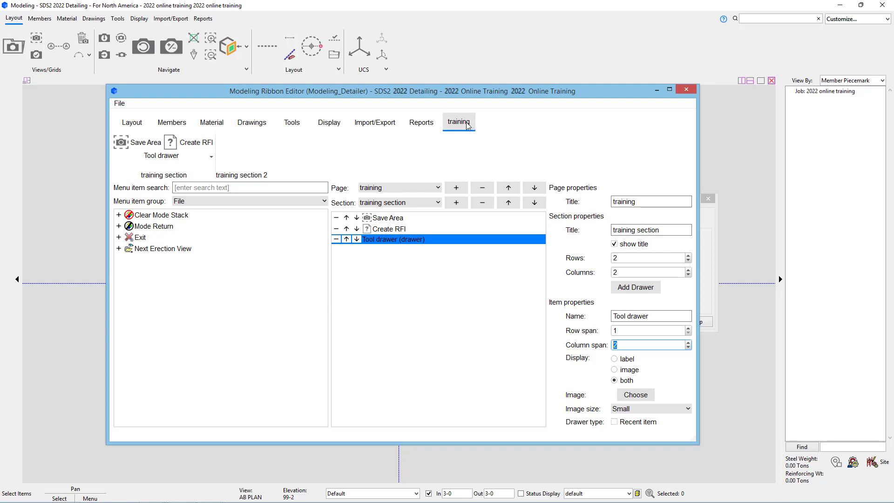
# Delete the training page from the ribbon
pyautogui.click(484, 188)
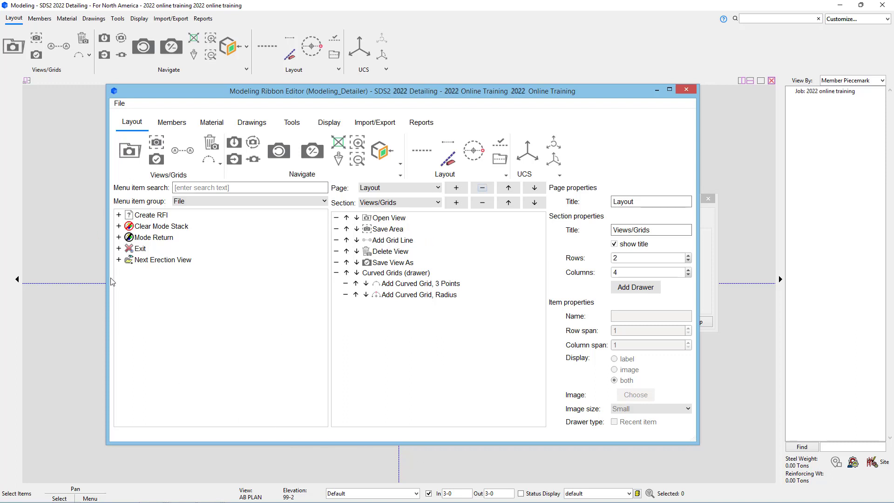
# Add the Exit item to the end of the Layout page's Views/Grids section, and remove it again
pyautogui.click(267, 201)
pyautogui.click(256, 8)
pyautogui.click(119, 249)
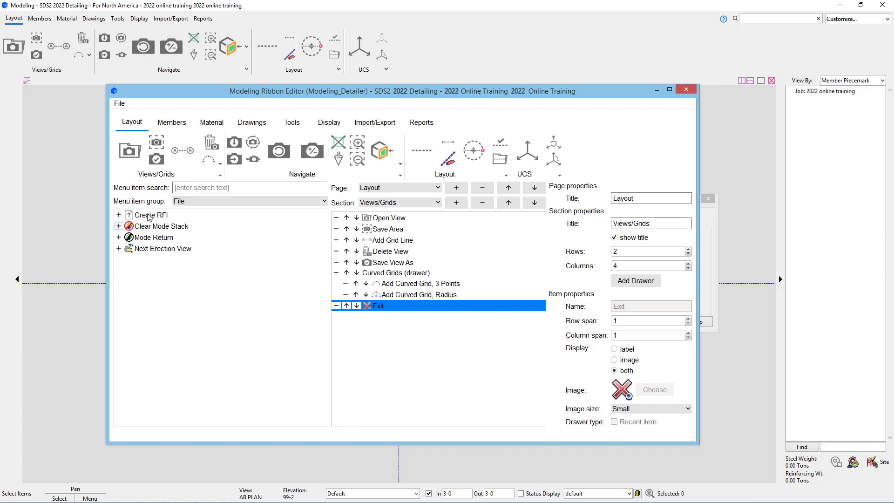
pyautogui.click(336, 307)
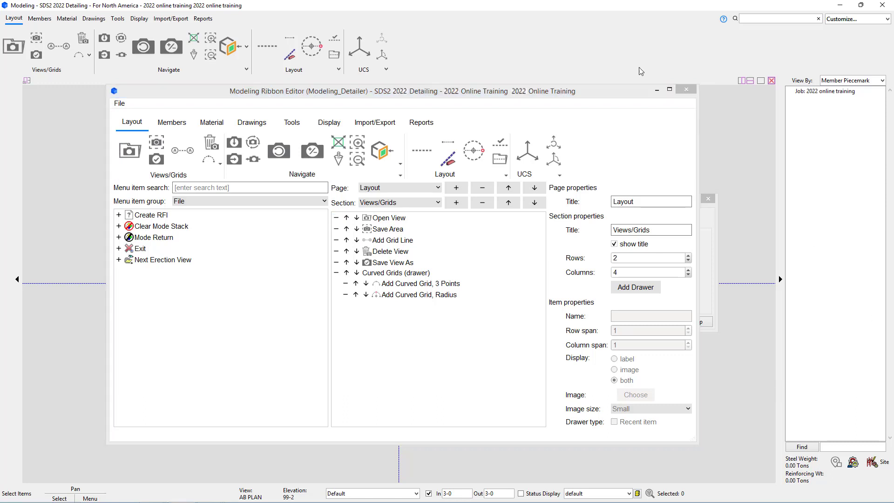
# Close the ribbon editor without saving the Modeling_Detailer changes
pyautogui.click(693, 90)
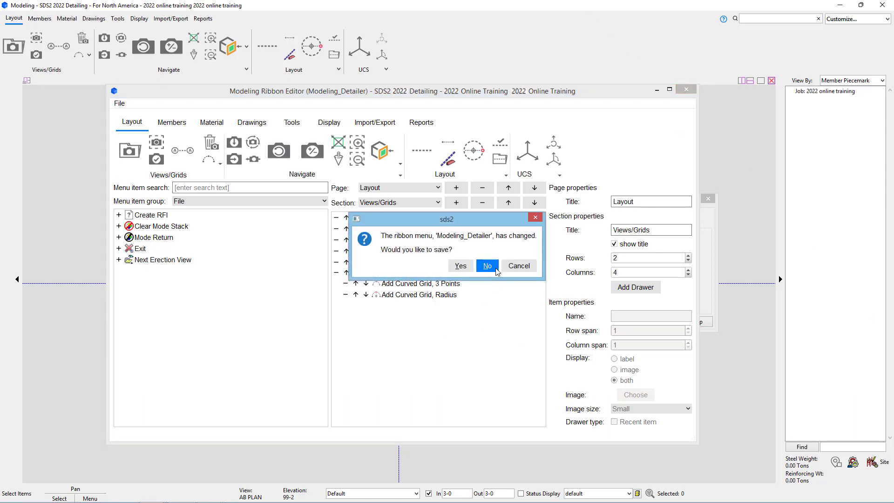
pyautogui.click(496, 269)
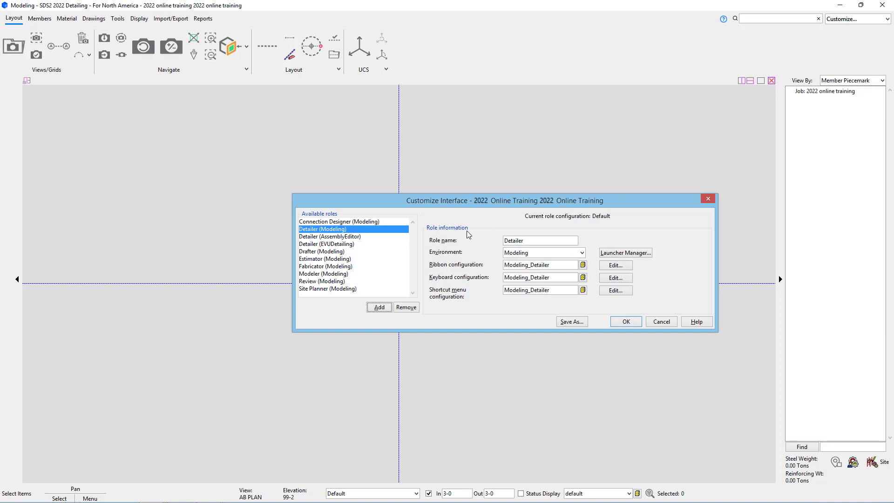
# Review the Detailer role's keyboard shortcuts, and accept the Customize Interface settings
pyautogui.click(616, 278)
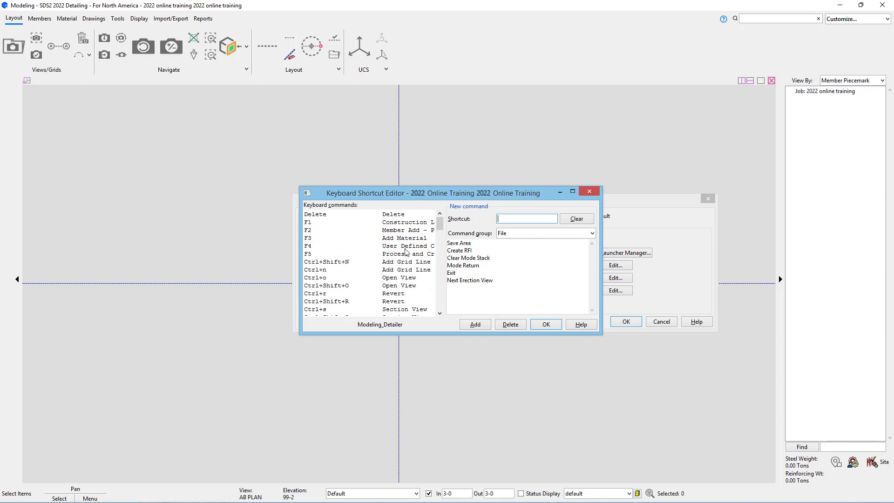
pyautogui.click(546, 324)
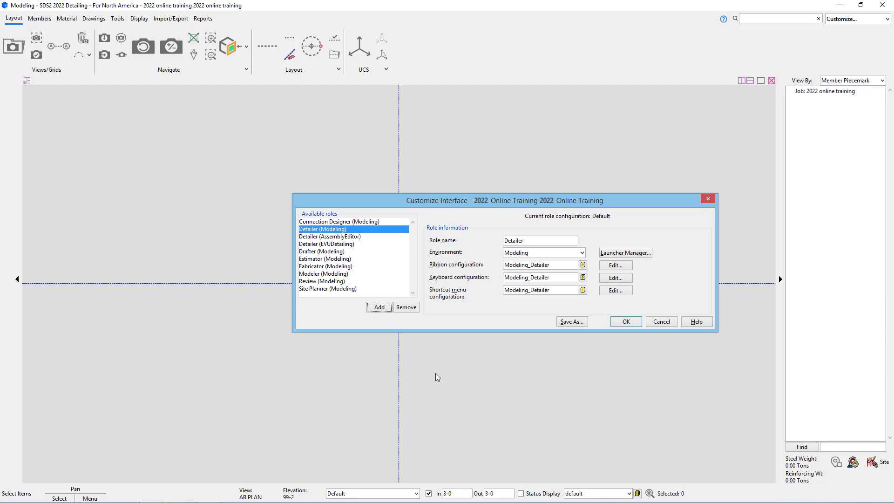
pyautogui.click(638, 323)
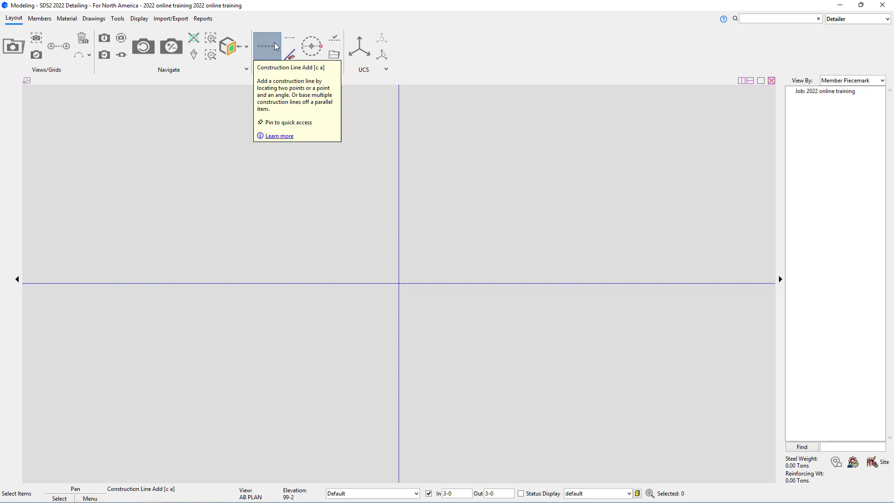
# Search the commands for "construction line" and start Construction Line Add
pyautogui.click(782, 18)
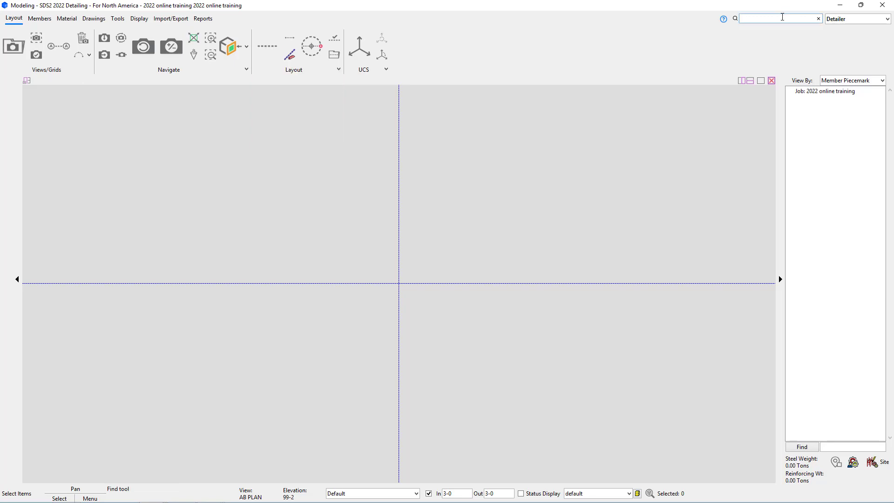
pyautogui.write('construc')
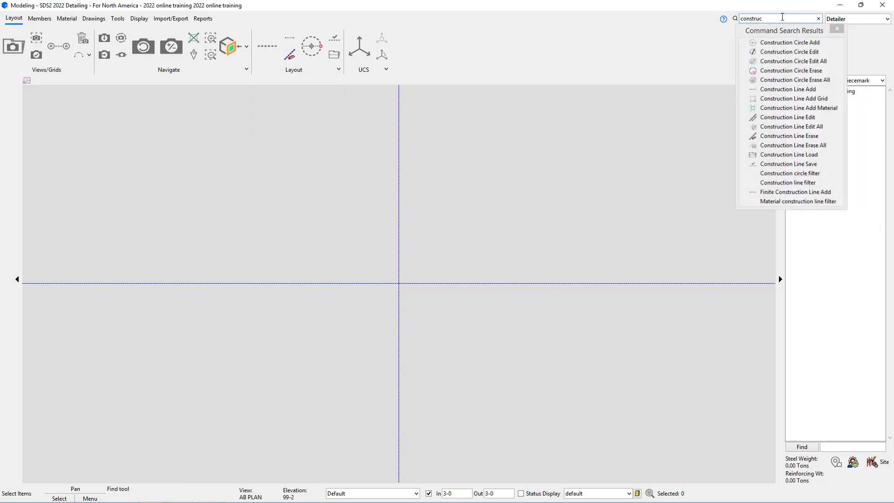
pyautogui.write('tion line')
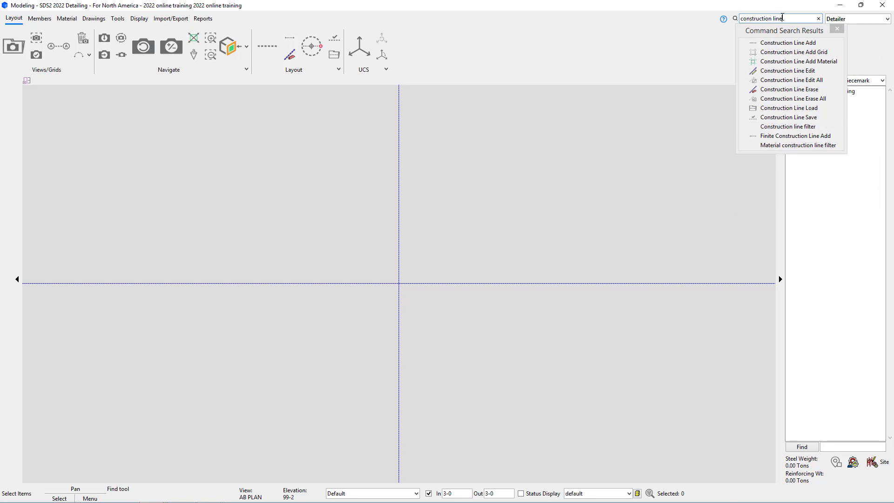
pyautogui.click(816, 42)
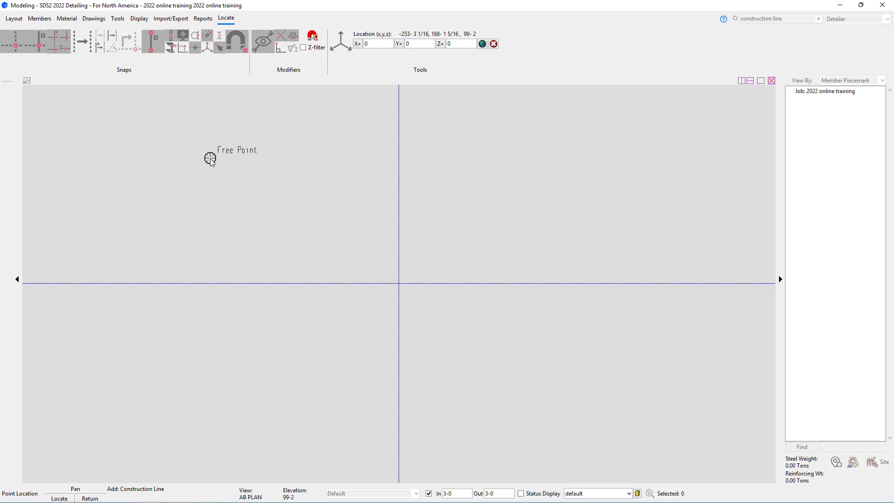
# Base three vertical construction lines off the existing vertical line at 25-0 spacing, on its right side
pyautogui.click(80, 40)
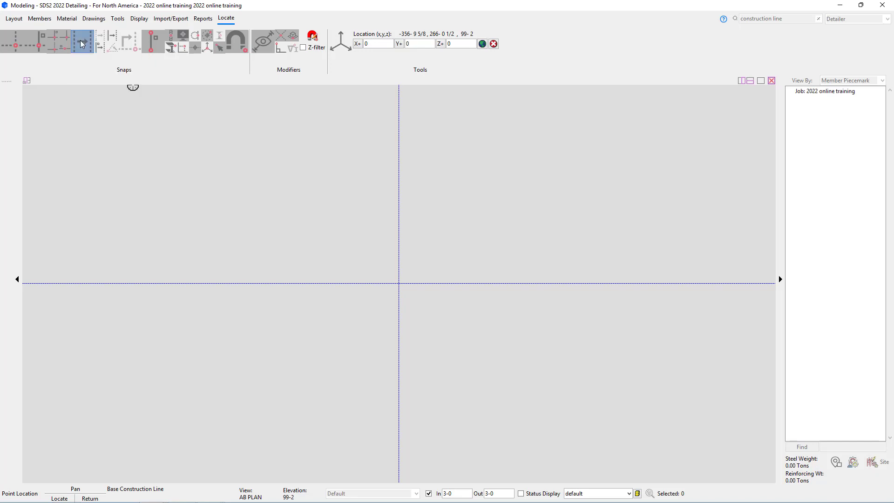
pyautogui.click(396, 187)
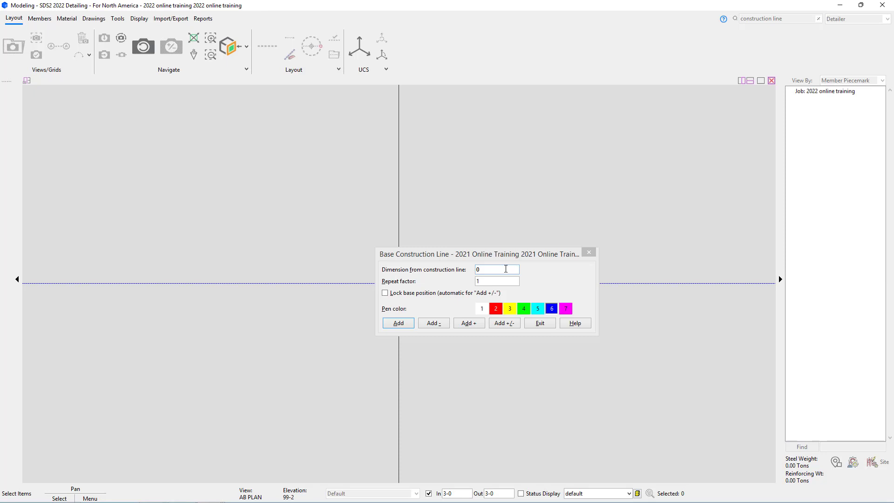
pyautogui.moveTo(505, 268); pyautogui.dragTo(437, 271)
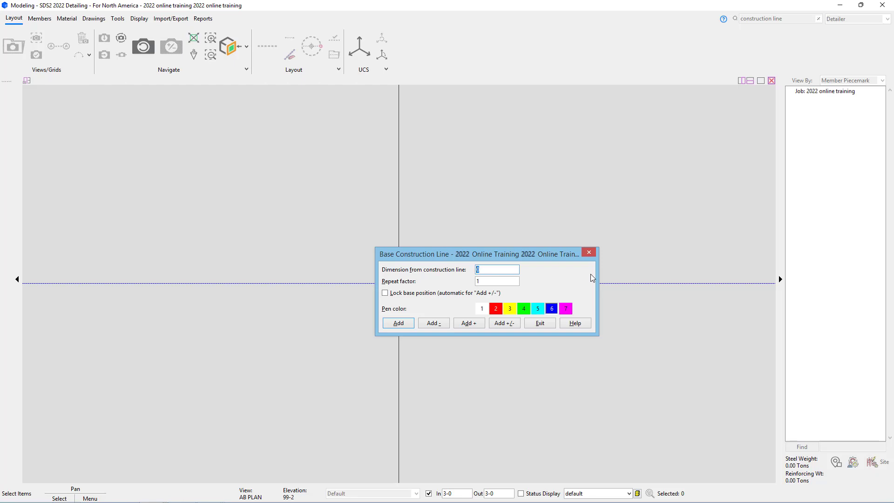
pyautogui.write('25-0')
pyautogui.press('Tab')
pyautogui.write('3')
pyautogui.click(395, 322)
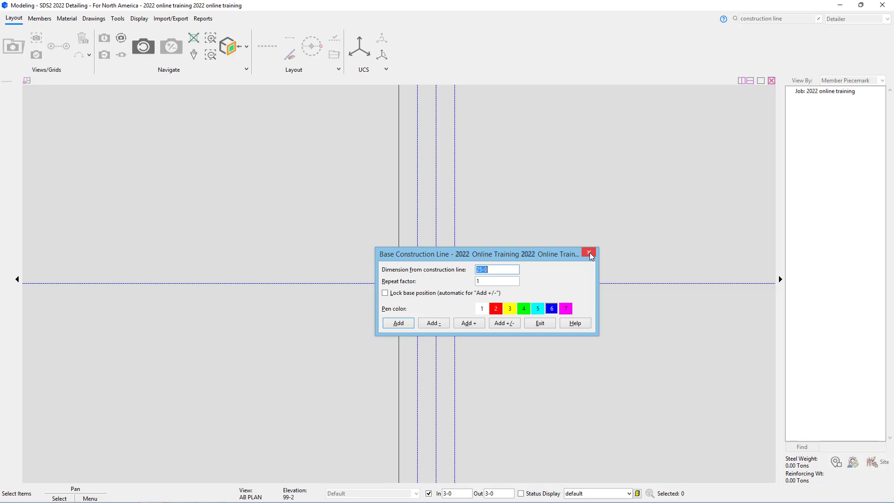
# Add one more vertical construction line 20-0 beyond the last one, and leave the command
pyautogui.write('20-0')
pyautogui.click(406, 324)
pyautogui.click(540, 323)
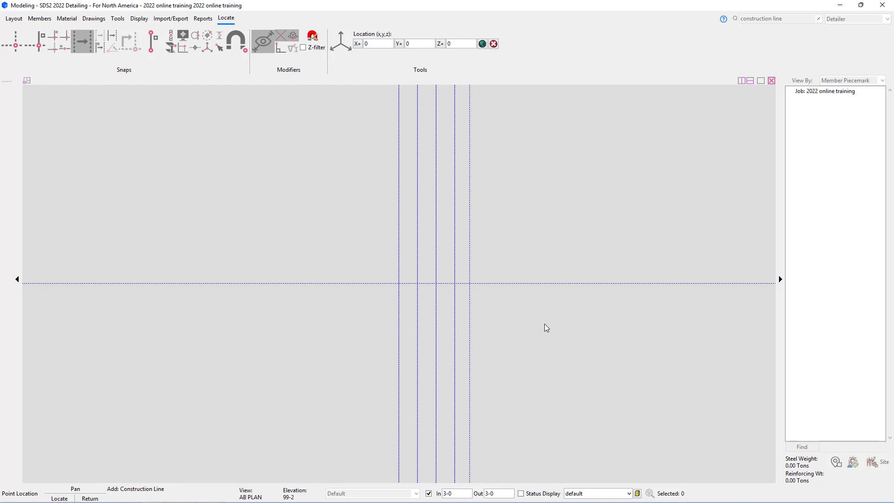
pyautogui.click(544, 323)
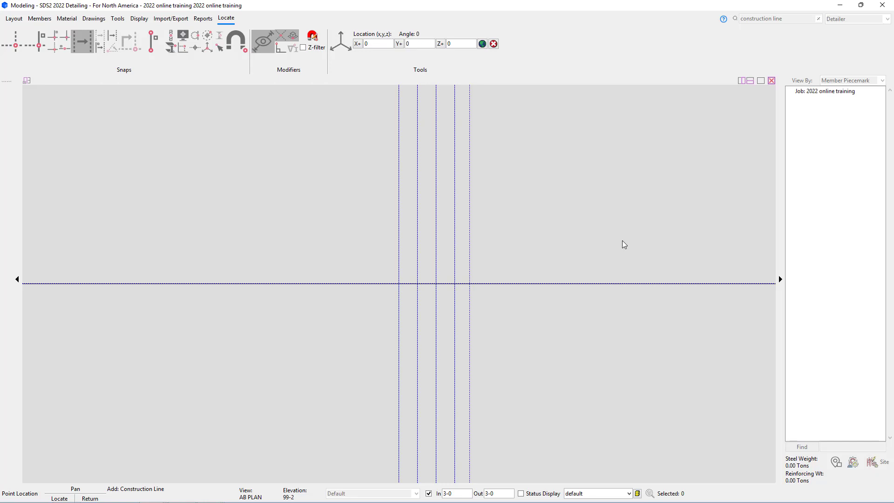
pyautogui.rightClick(622, 240)
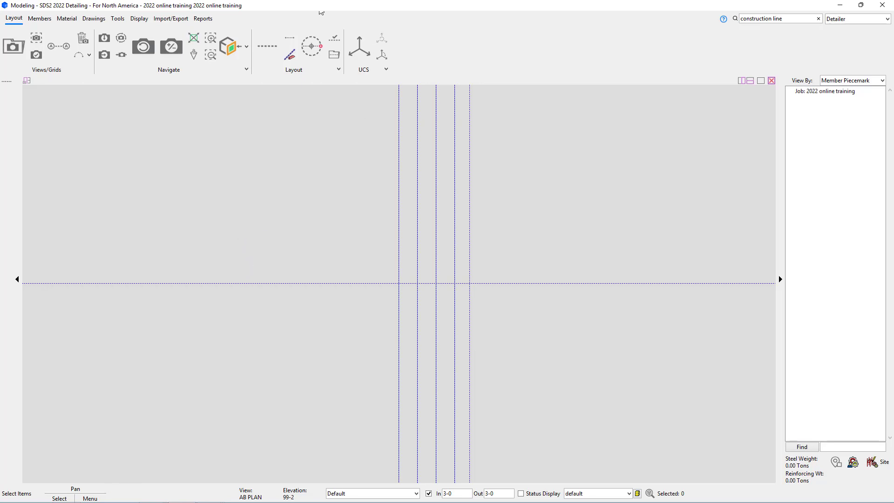
# Base two horizontal construction lines off the existing horizontal line at 27-6 spacing, above it
pyautogui.click(268, 47)
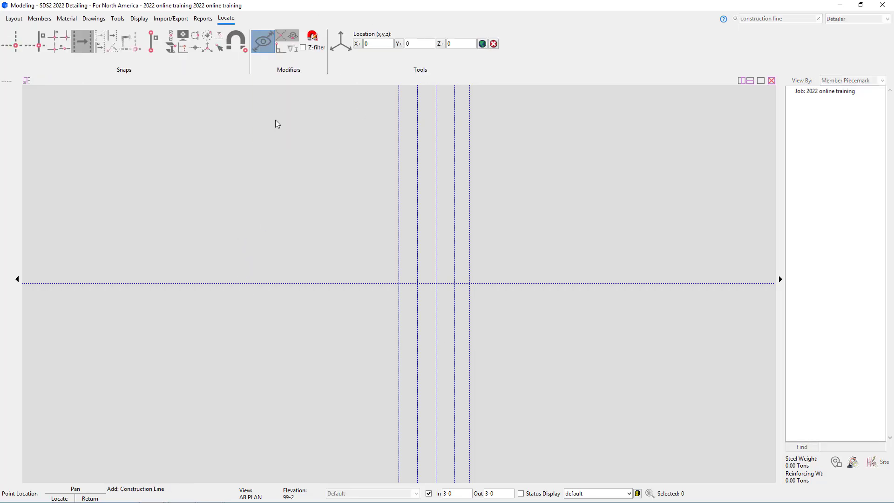
pyautogui.click(363, 285)
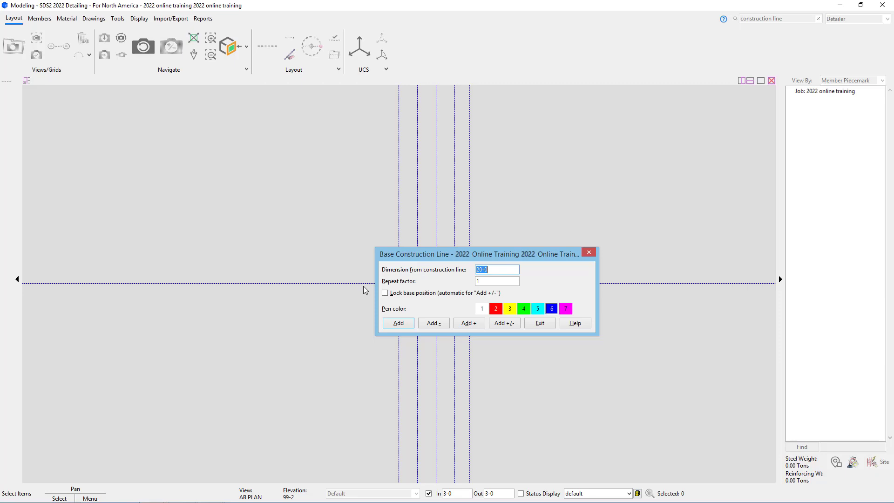
pyautogui.write('27-')
pyautogui.press('Tab')
pyautogui.press('Return')
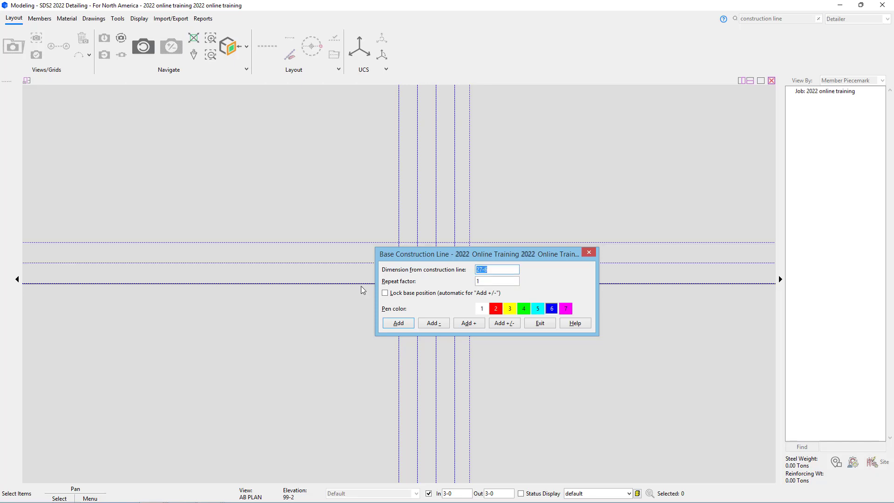
pyautogui.press('Return')
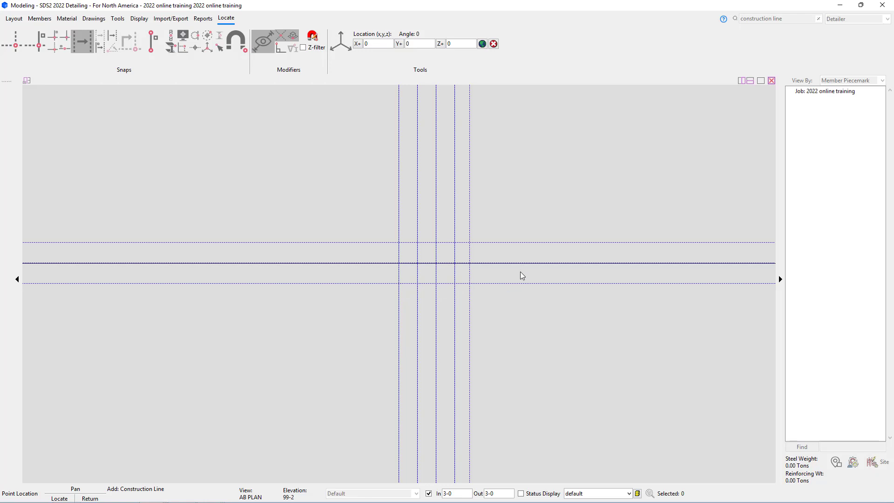
# Add construction lines 7-6 to both sides of the middle horizontal construction line
pyautogui.click(521, 272)
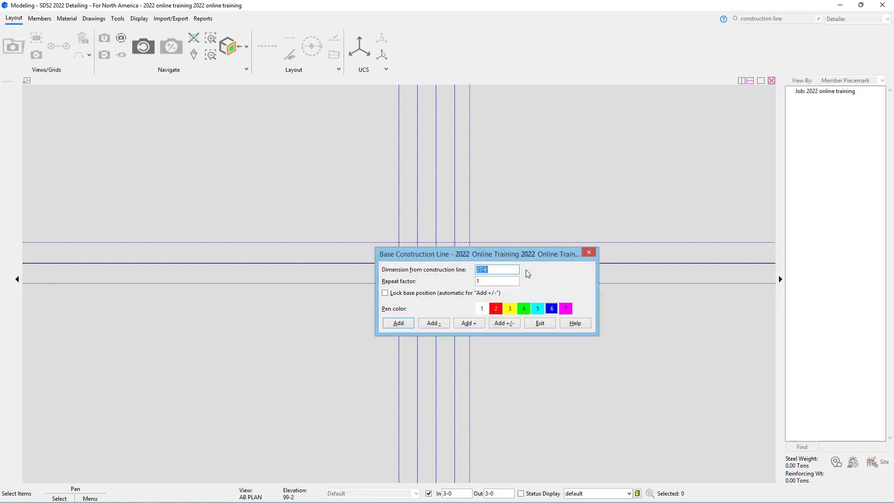
pyautogui.write('7-6')
pyautogui.click(501, 324)
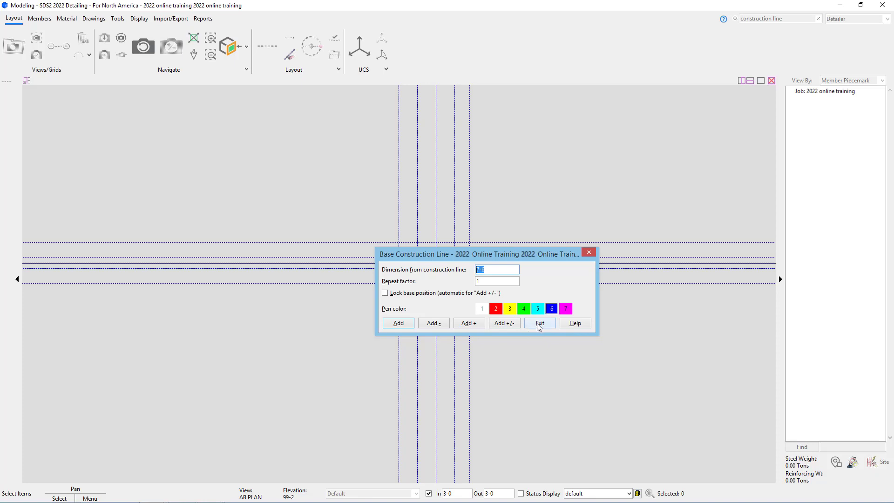
pyautogui.click(538, 323)
pyautogui.scroll(2, 507, 299)
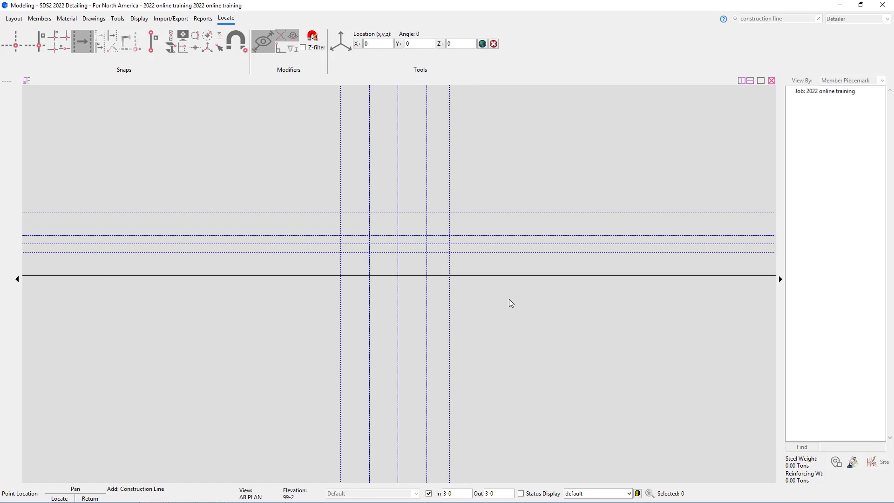
# Add a finite construction line from the leftmost vertical and uppermost horizontal lines' intersection to the fourth vertical and lowest horizontal lines' intersection, using Auto Point snaps
pyautogui.rightClick(510, 299)
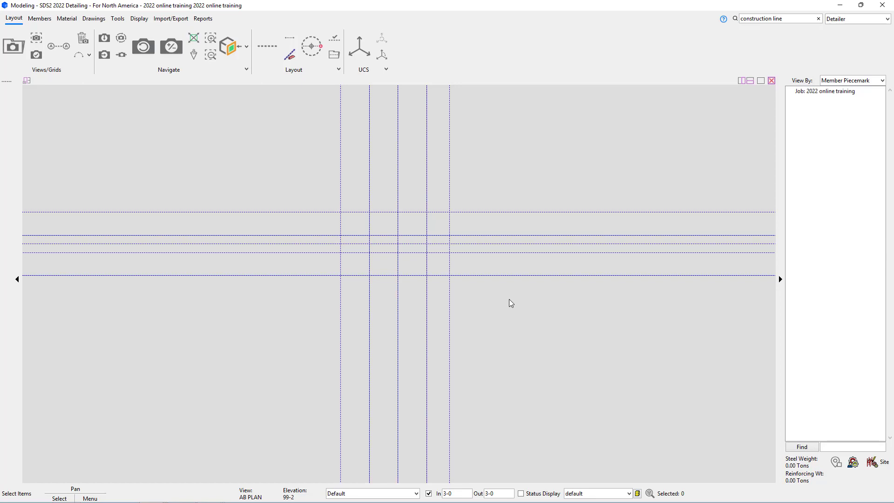
pyautogui.click(289, 42)
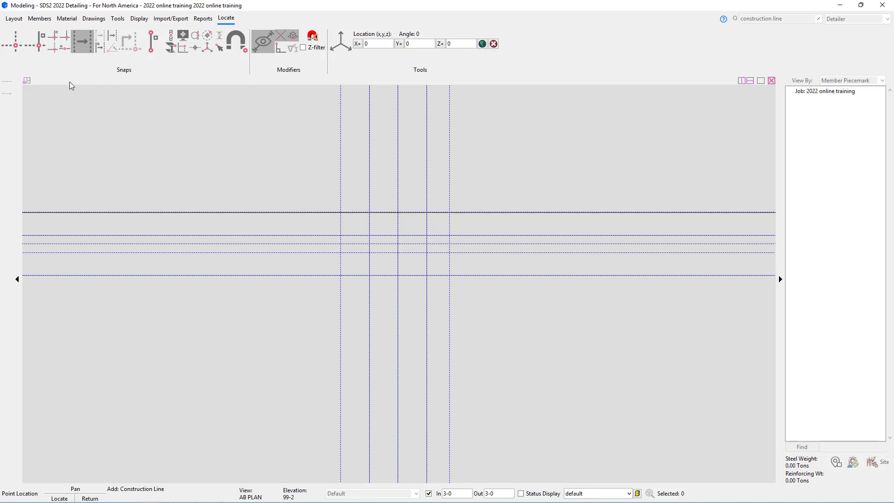
pyautogui.click(19, 44)
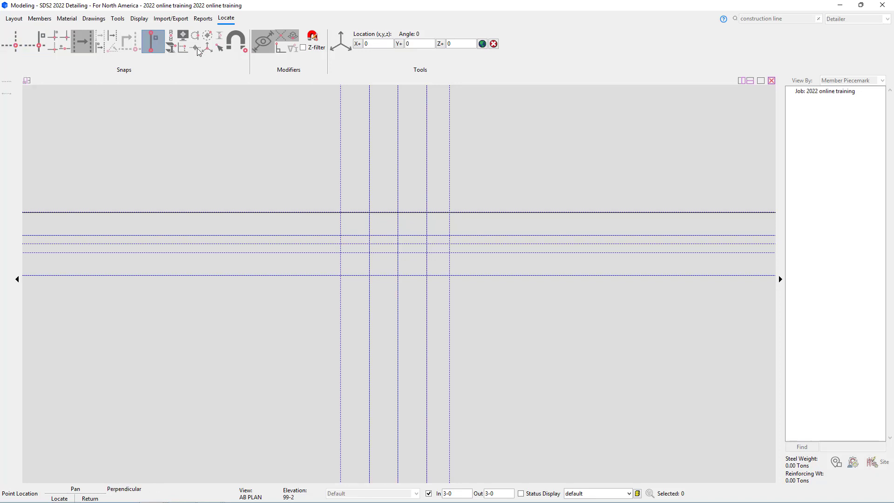
pyautogui.click(238, 47)
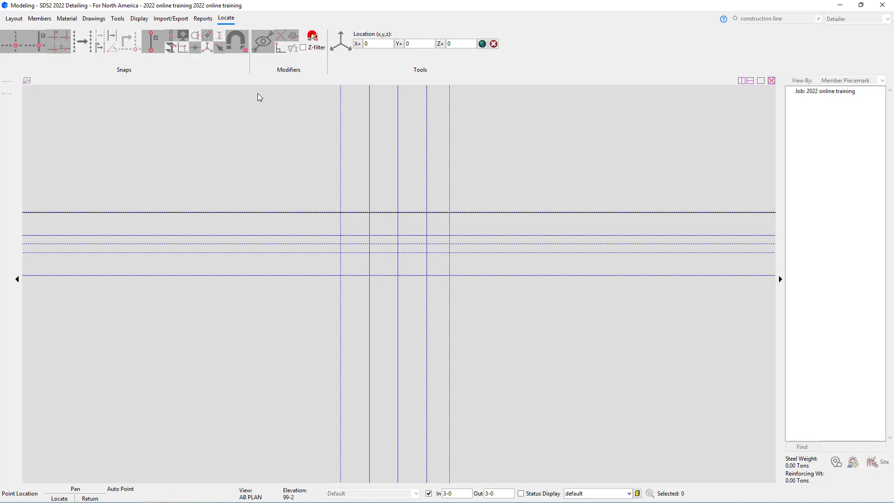
pyautogui.click(341, 213)
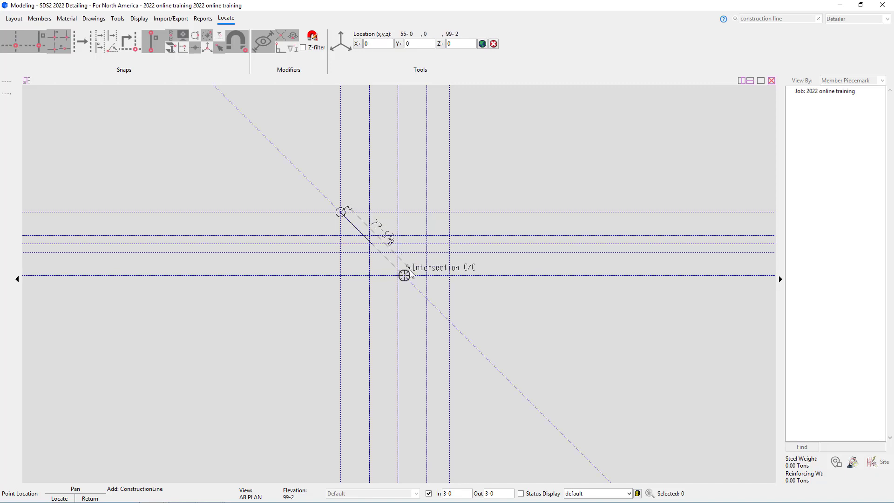
pyautogui.click(435, 277)
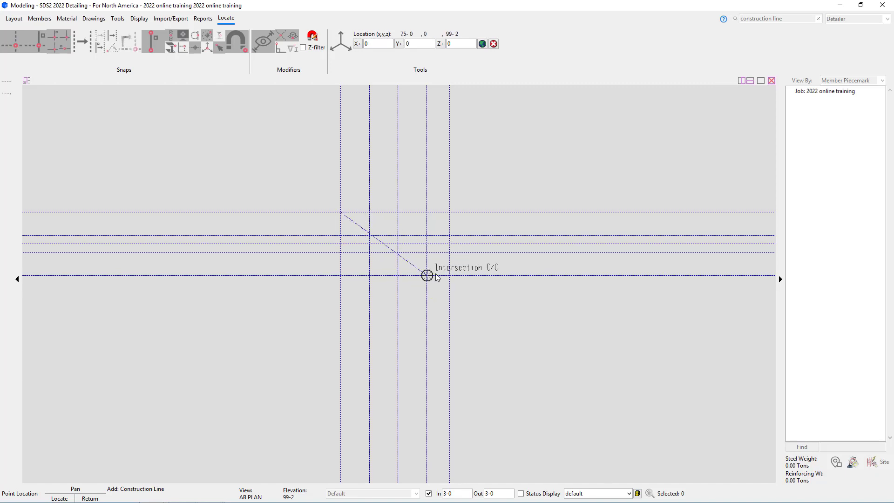
pyautogui.rightClick(452, 180)
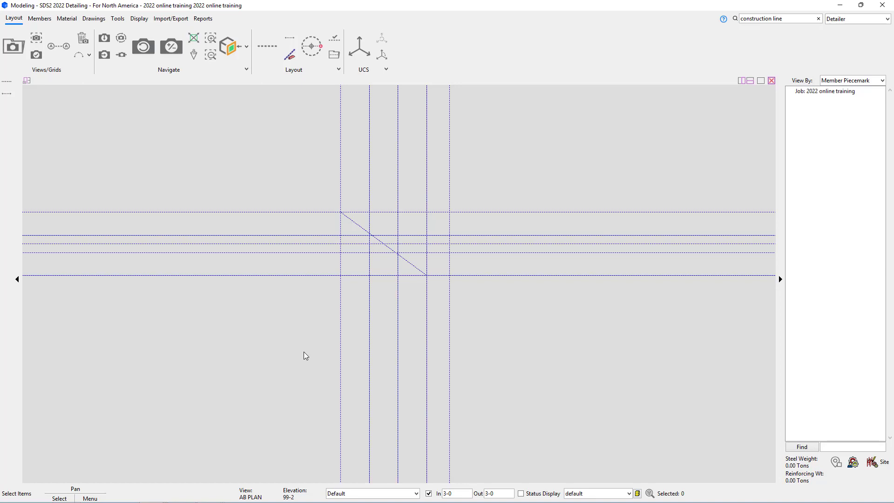
# Add a second finite construction line diagonally up and left from the uppermost horizontal line, starting left of the vertical lines
pyautogui.click(290, 38)
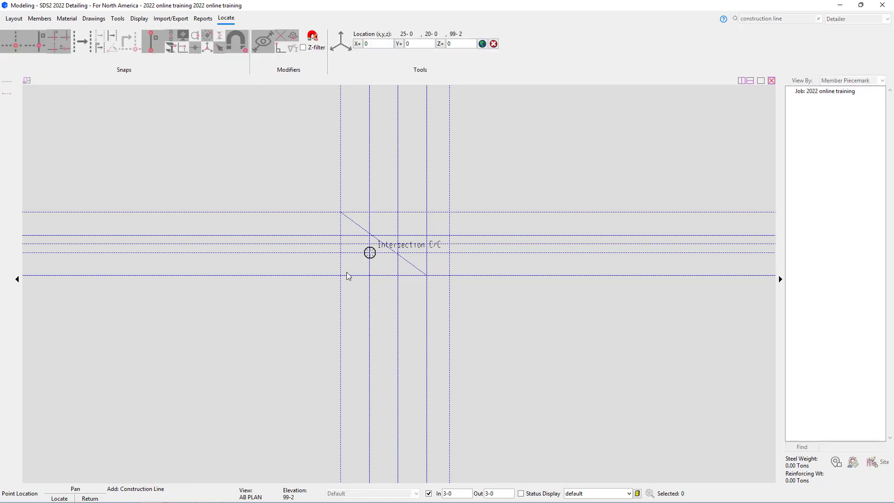
pyautogui.click(304, 212)
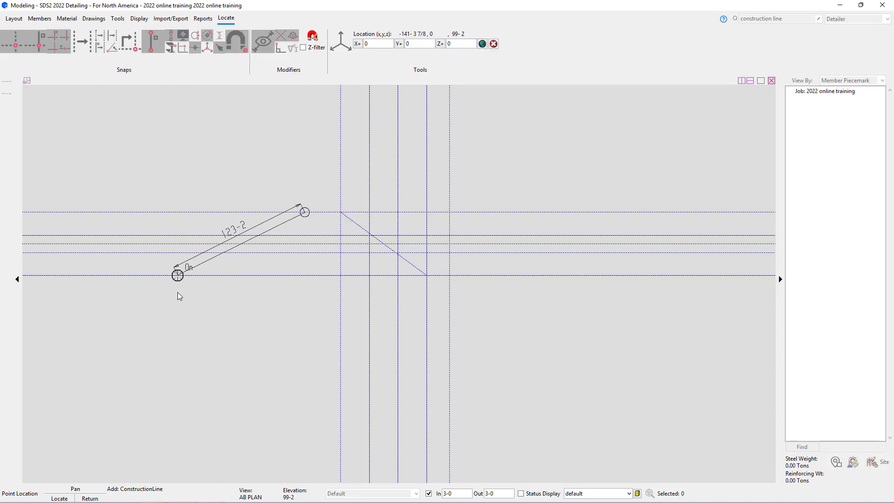
pyautogui.click(172, 123)
pyautogui.press('Escape')
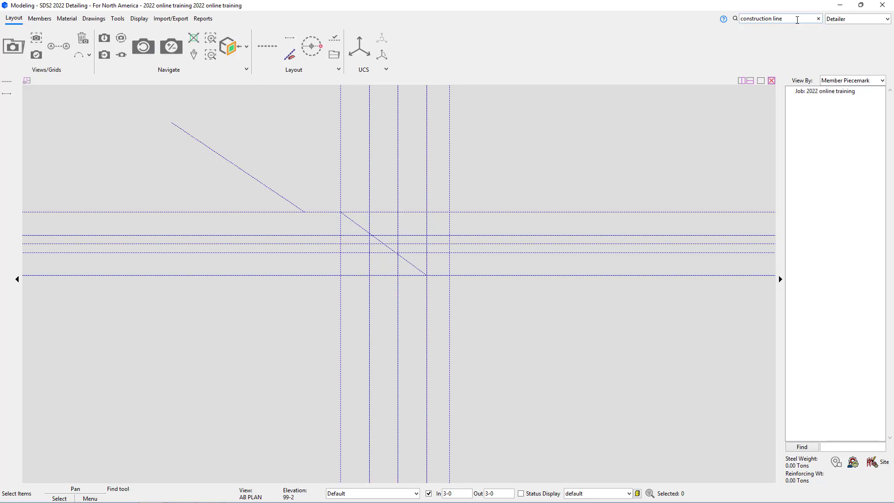
# Search for "construction line edit" and set the pen color of the finite line at the plan's upper left to 2 (red)
pyautogui.moveTo(797, 19); pyautogui.dragTo(624, 27)
pyautogui.press('BackSpace')
pyautogui.write('const')
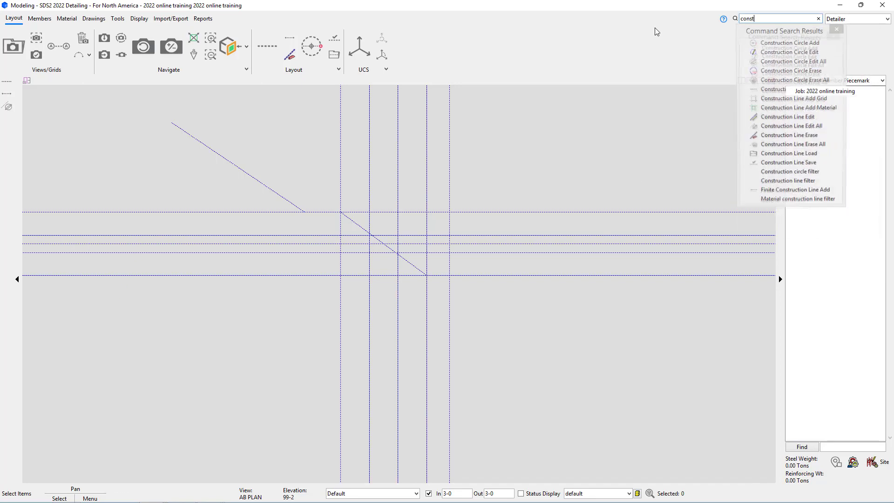
pyautogui.write('ruction line edit')
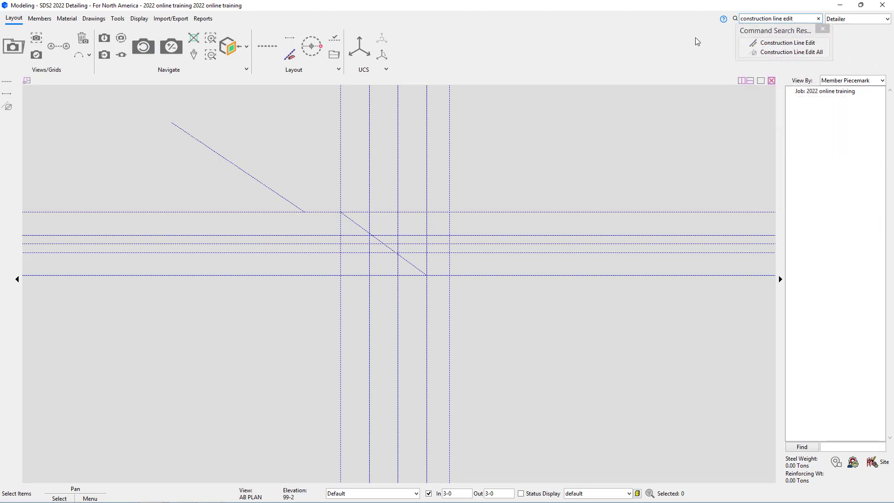
pyautogui.click(773, 52)
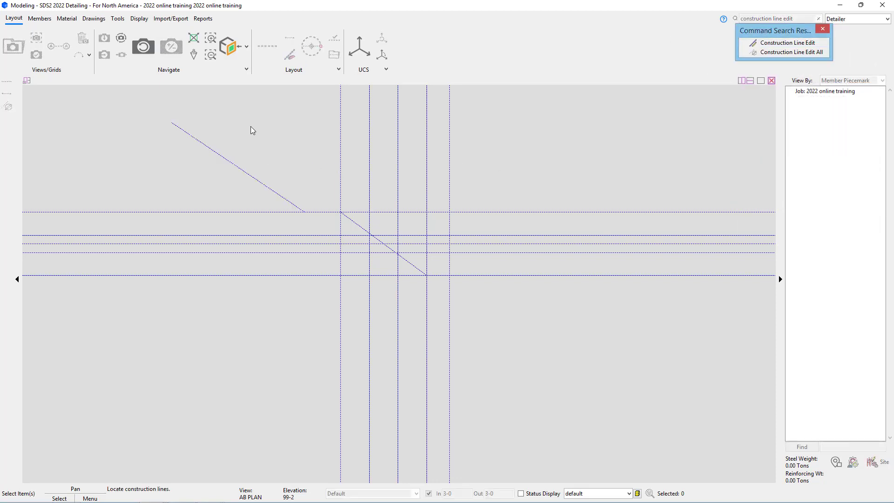
pyautogui.click(217, 178)
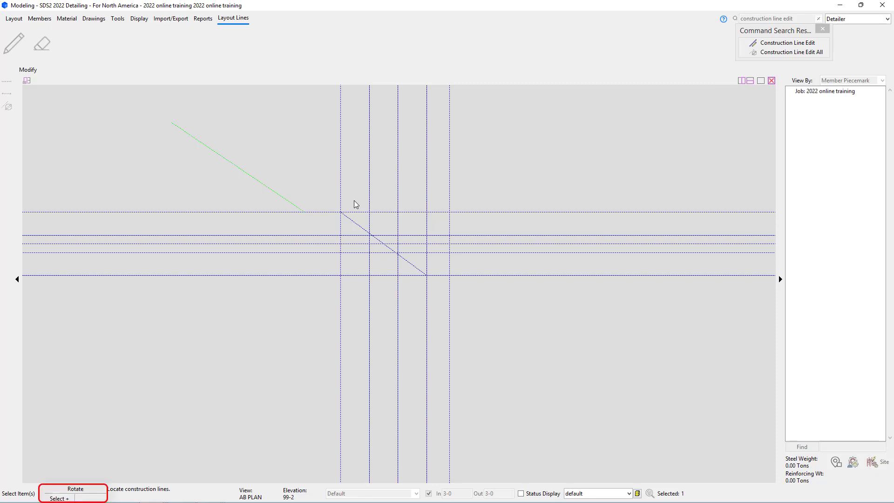
pyautogui.click(353, 219)
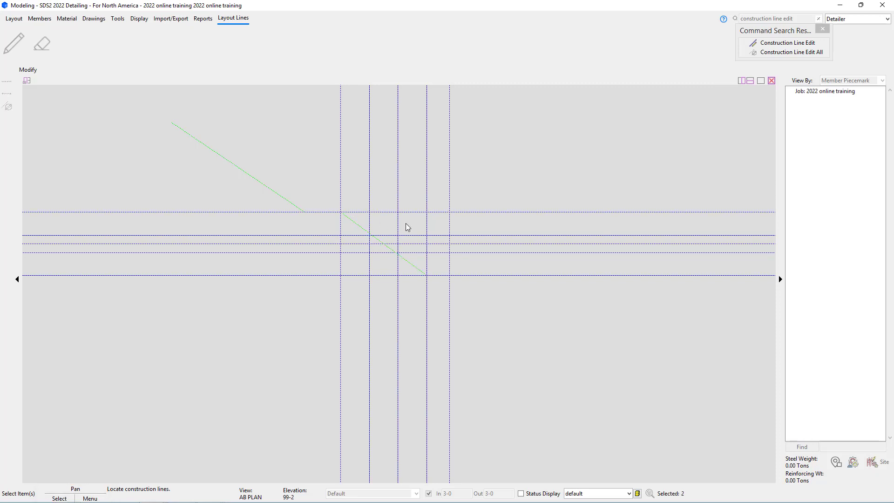
pyautogui.click(208, 160)
pyautogui.rightClick(253, 179)
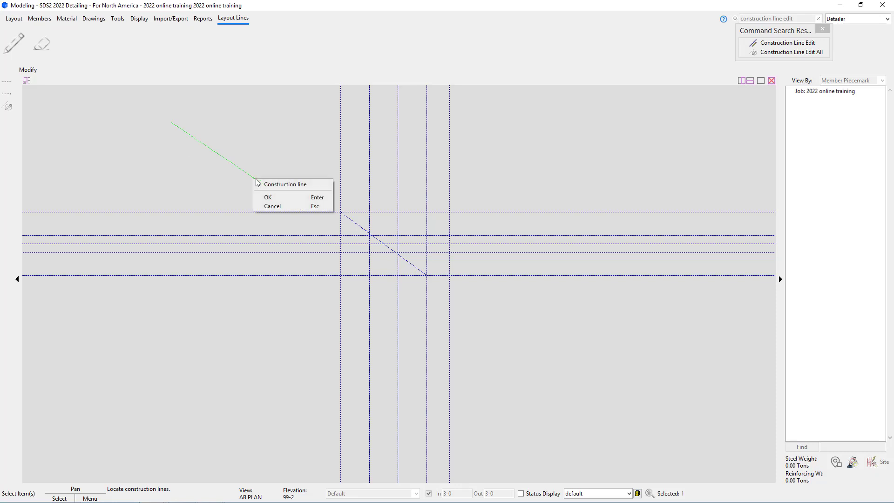
pyautogui.click(298, 199)
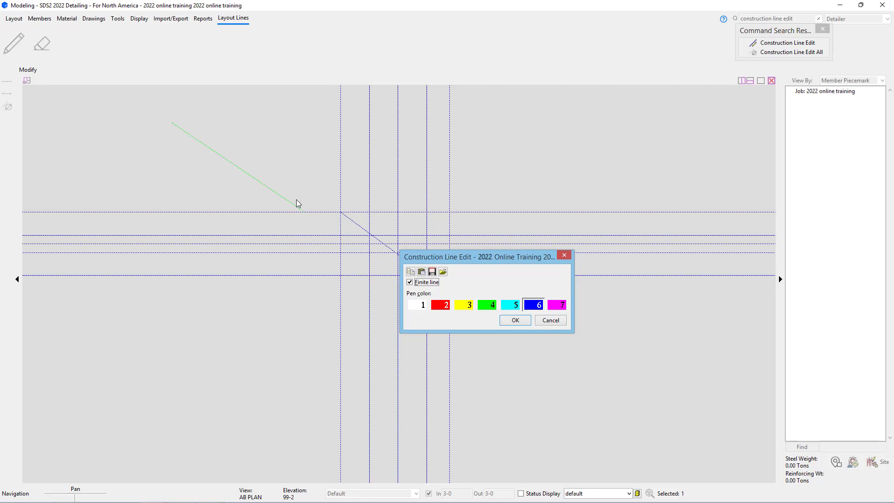
pyautogui.click(440, 304)
pyautogui.click(515, 320)
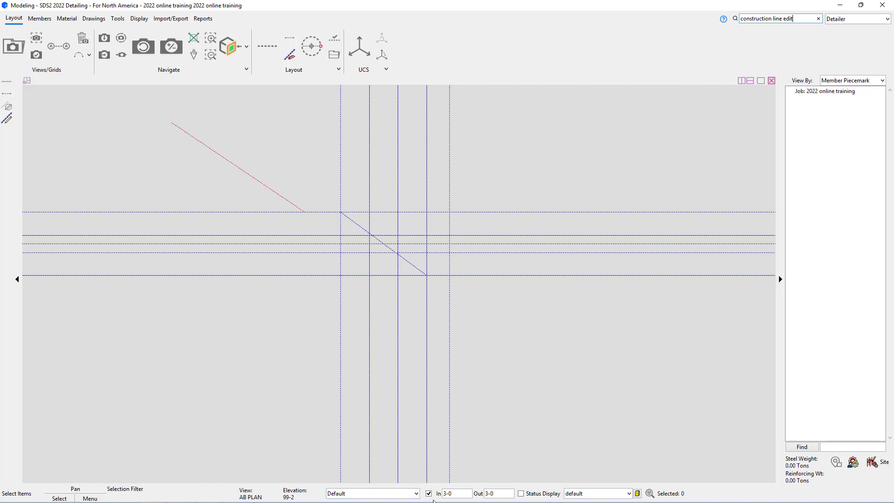
# Set the selection filter to Construction Lines and turn off Finite line for the red diagonal line
pyautogui.click(417, 493)
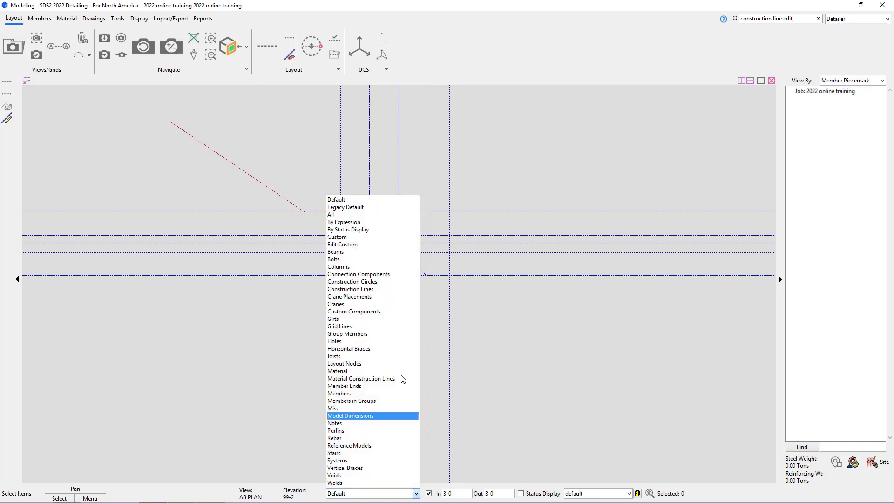
pyautogui.click(392, 288)
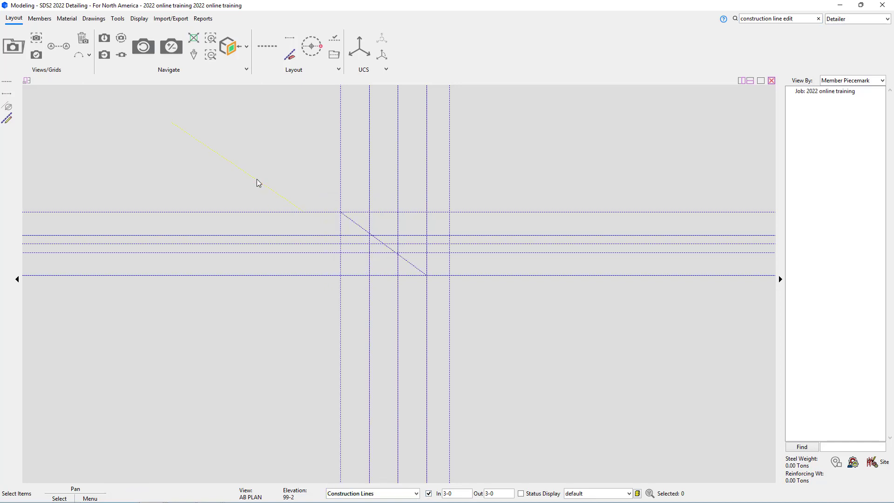
pyautogui.doubleClick(256, 178)
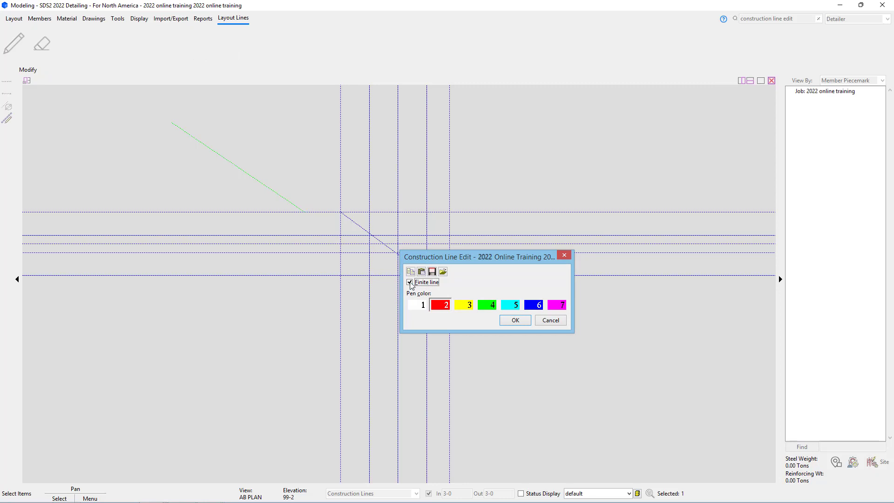
pyautogui.click(423, 287)
pyautogui.click(515, 319)
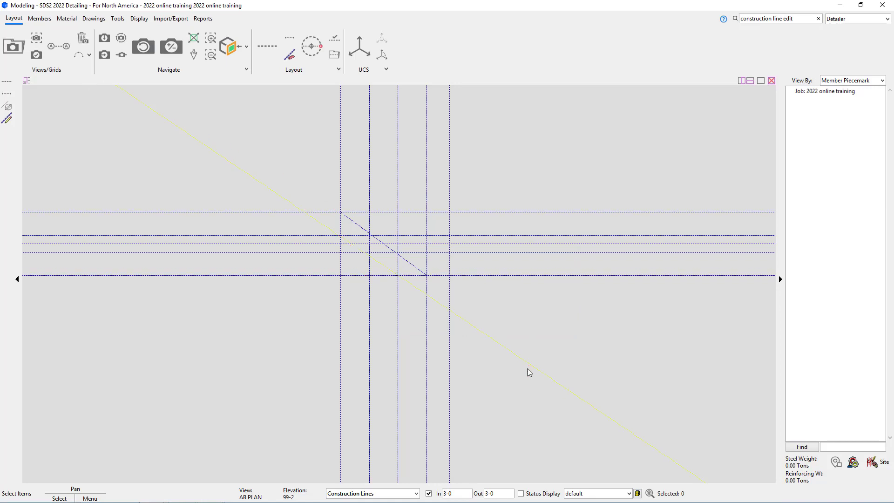
# Turn off Finite line for the blue diagonal construction line and turn it back on
pyautogui.click(411, 267)
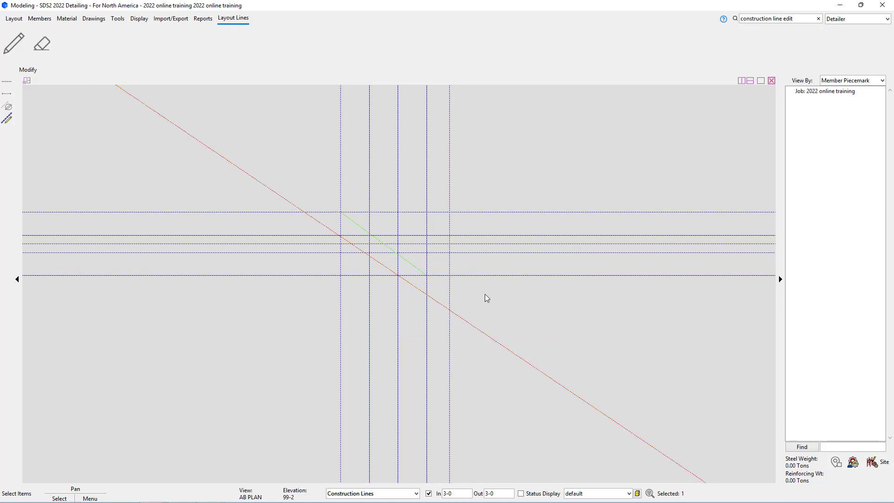
pyautogui.click(522, 326)
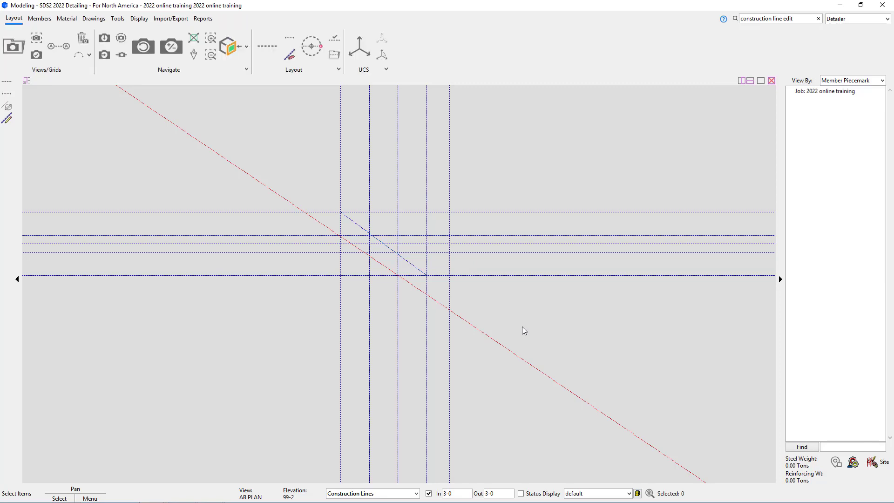
pyautogui.click(411, 267)
pyautogui.rightClick(411, 267)
pyautogui.click(424, 268)
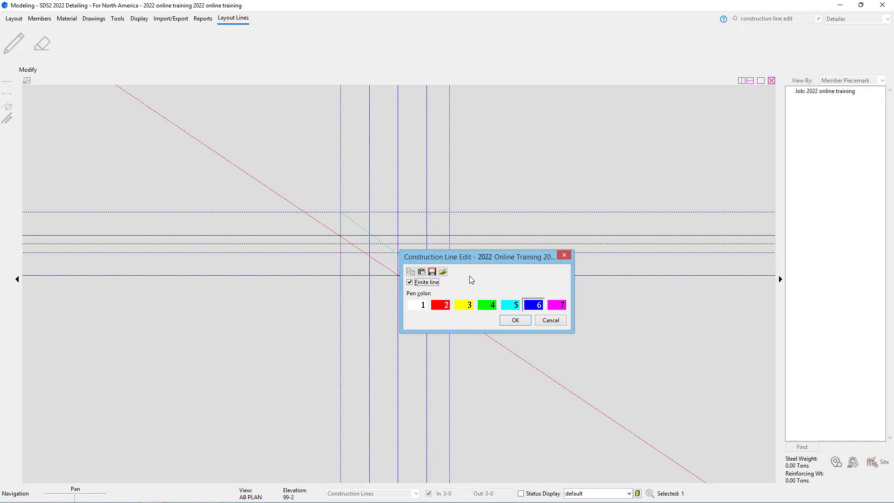
pyautogui.click(410, 283)
pyautogui.click(505, 322)
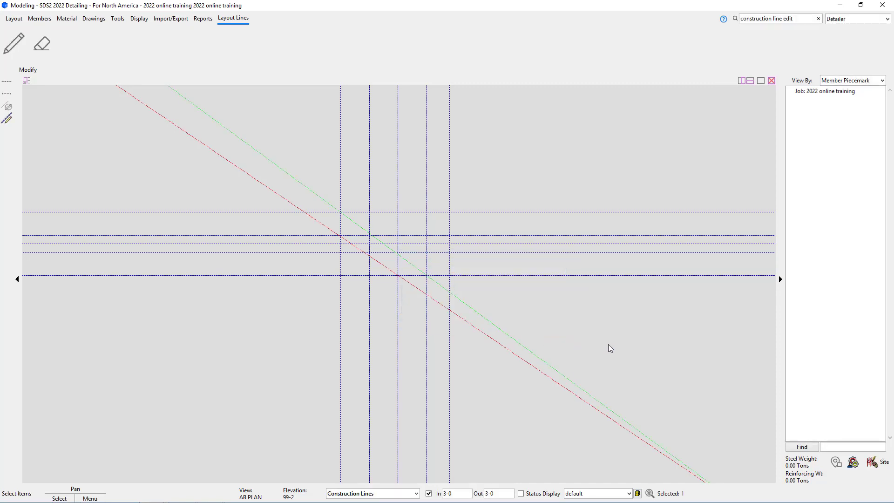
pyautogui.click(608, 345)
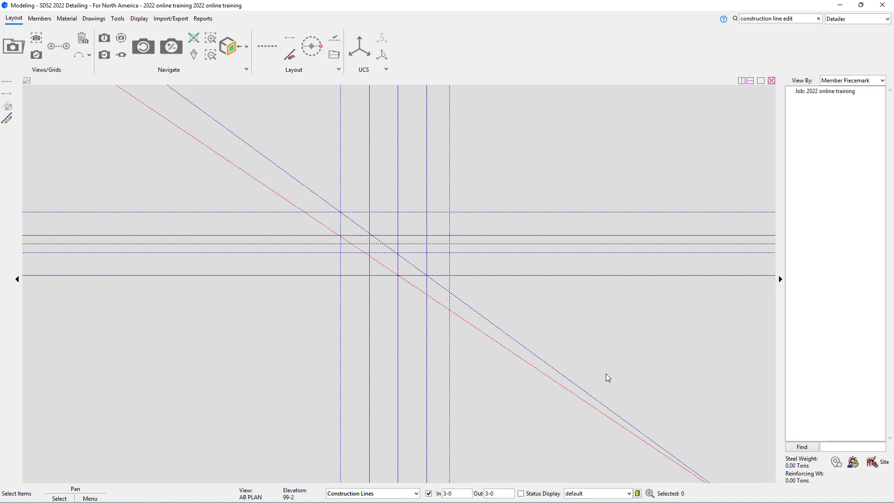
pyautogui.doubleClick(567, 378)
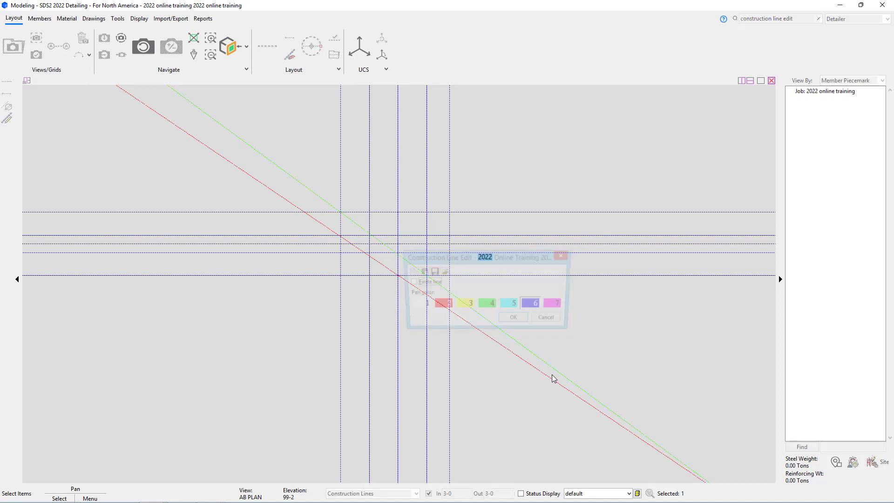
pyautogui.click(515, 320)
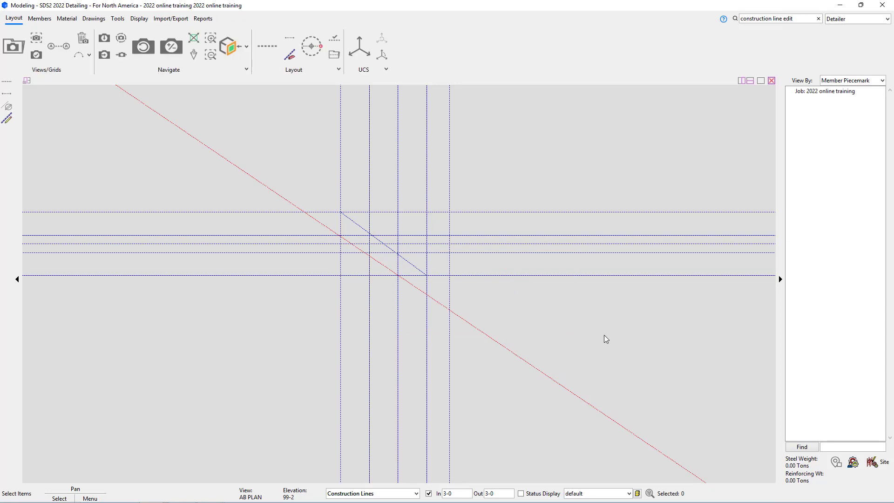
# Delete the red diagonal construction line
pyautogui.doubleClick(356, 214)
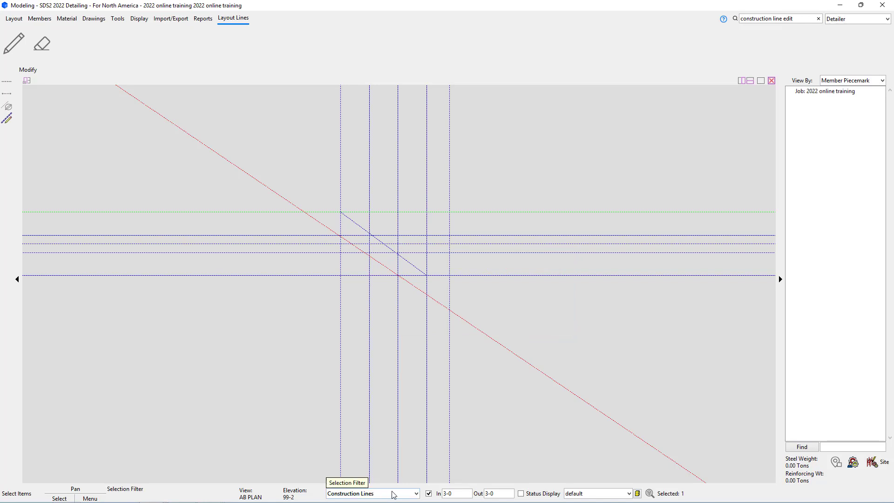
pyautogui.click(361, 380)
pyautogui.click(263, 187)
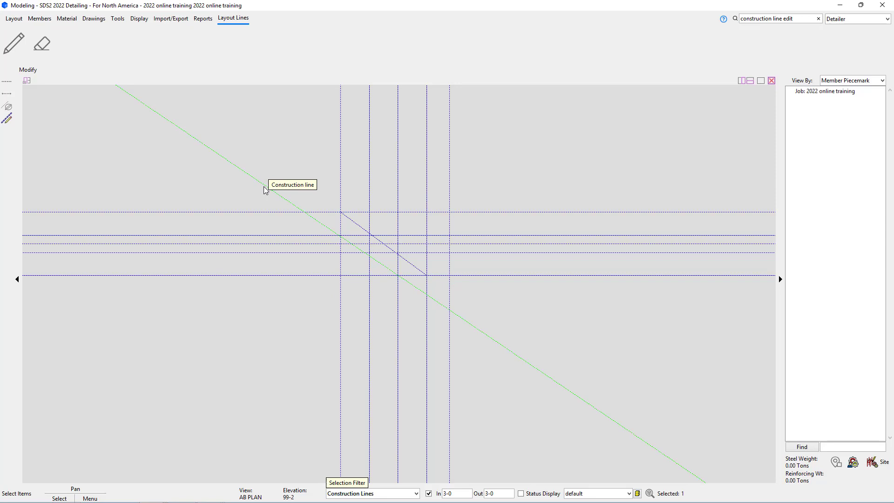
pyautogui.press('Delete')
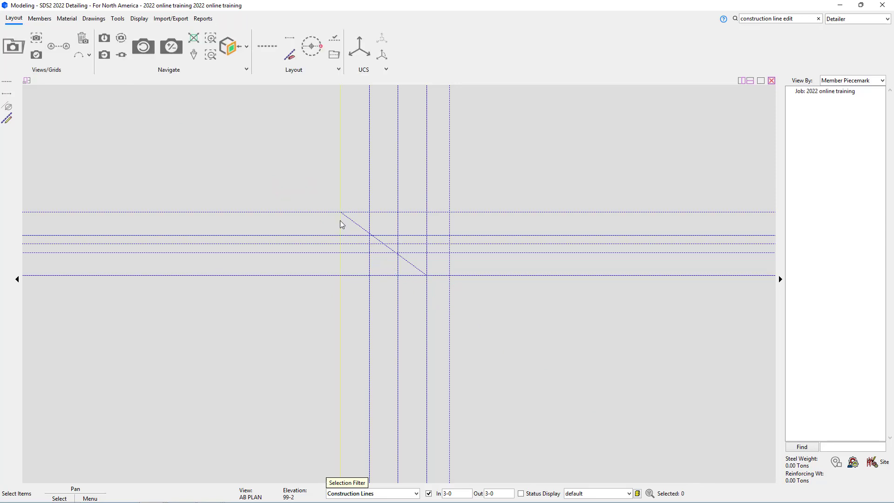
# Search the commands for "construction line er" and use Construction Line Erase to erase the diagonal construction line
pyautogui.click(808, 17)
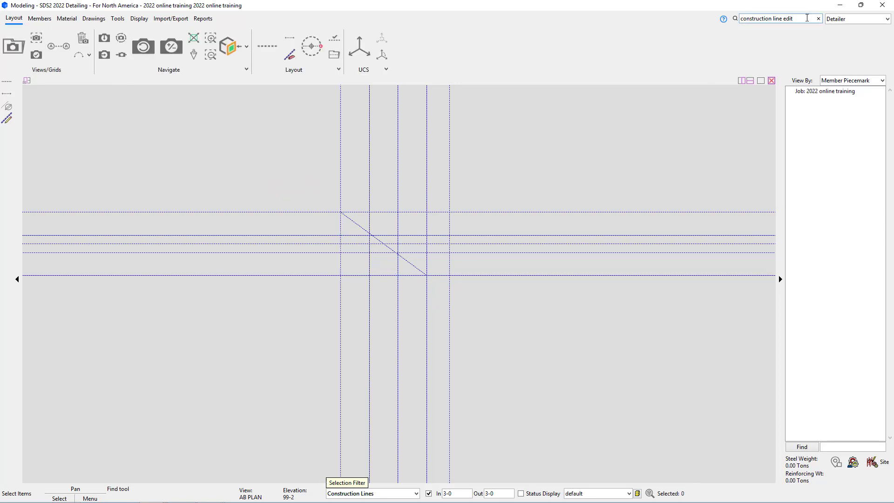
pyautogui.press('BackSpace')
pyautogui.press('BackSpace')
pyautogui.press('BackSpace')
pyautogui.write('re')
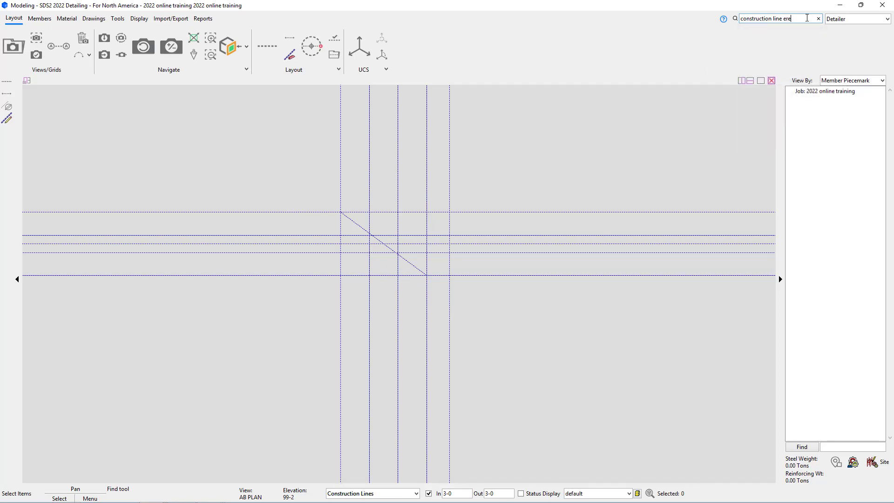
pyautogui.press('BackSpace')
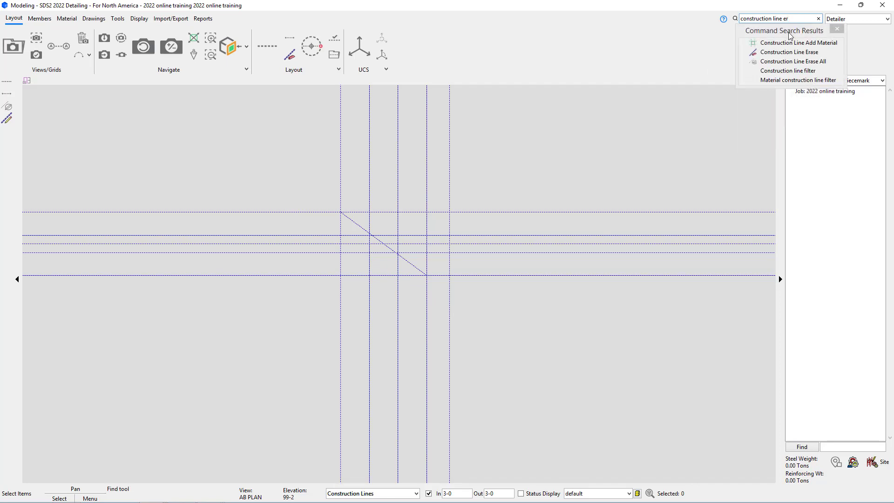
pyautogui.click(788, 52)
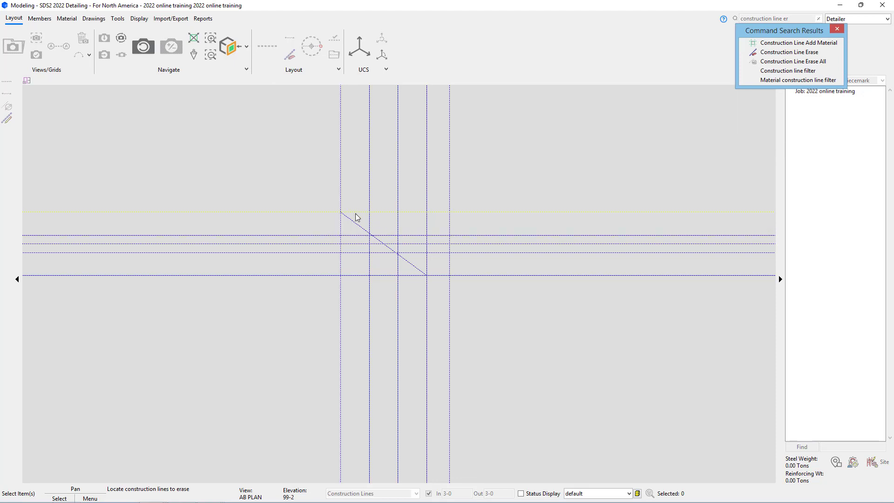
pyautogui.click(354, 220)
pyautogui.press('Return')
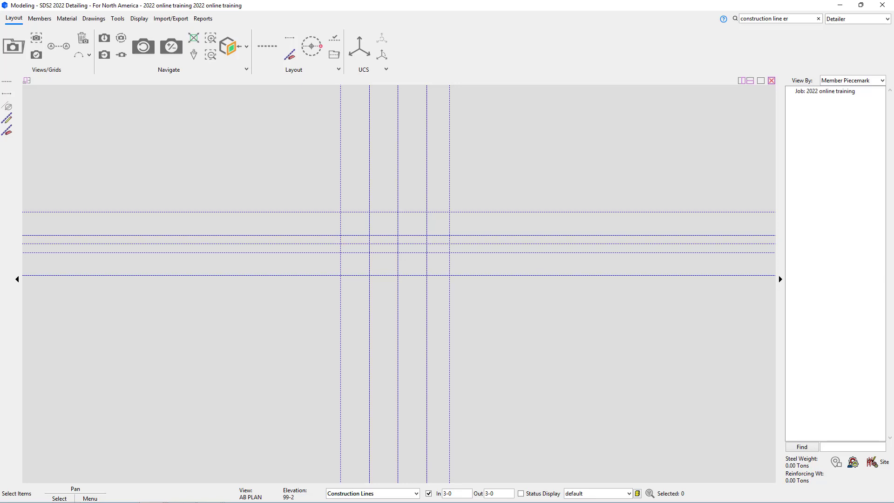
# Reset the selection filter to Default
pyautogui.scroll(1, 398, 284)
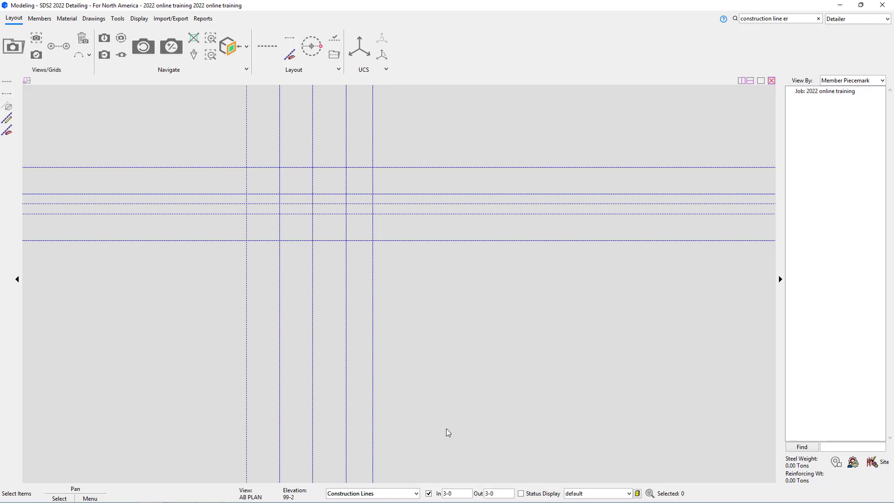
pyautogui.click(416, 493)
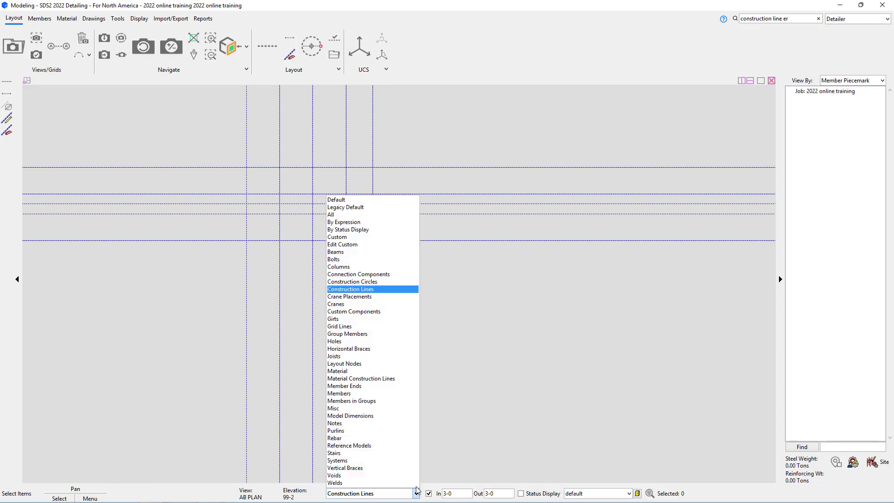
pyautogui.click(398, 200)
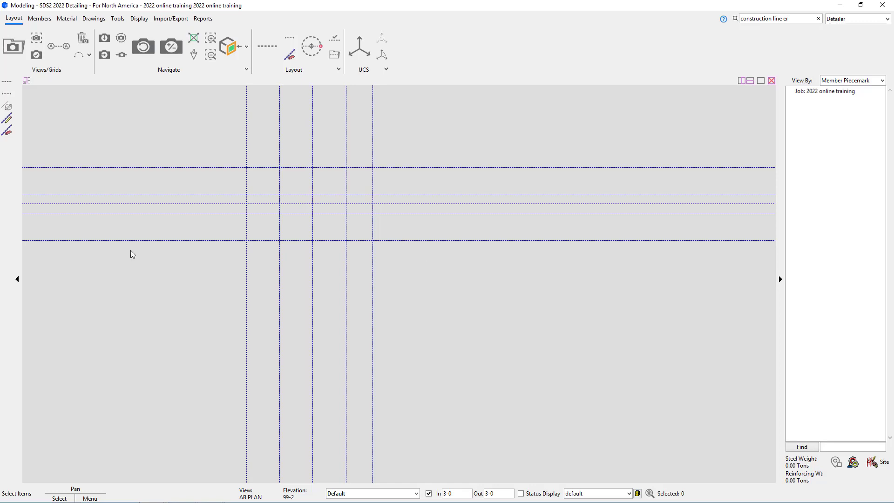
# Measure the distance along the topmost horizontal construction line between the first and third vertical lines, and close the ruler
pyautogui.click(121, 17)
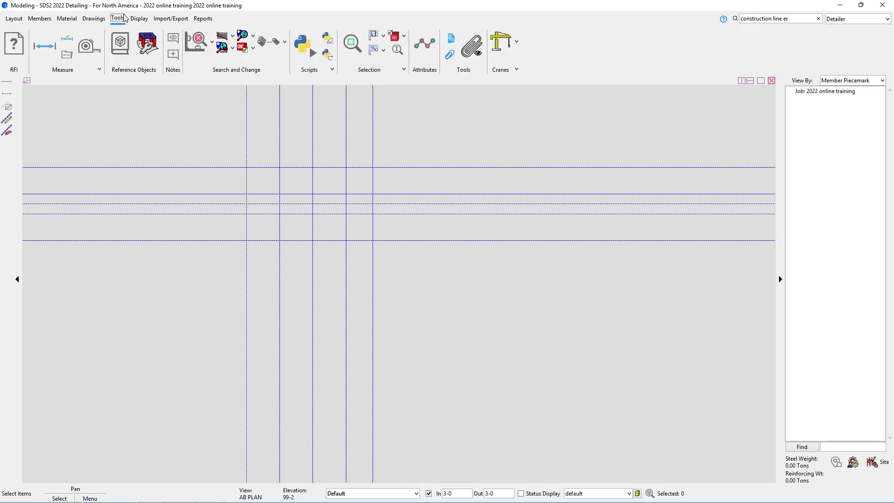
pyautogui.click(92, 52)
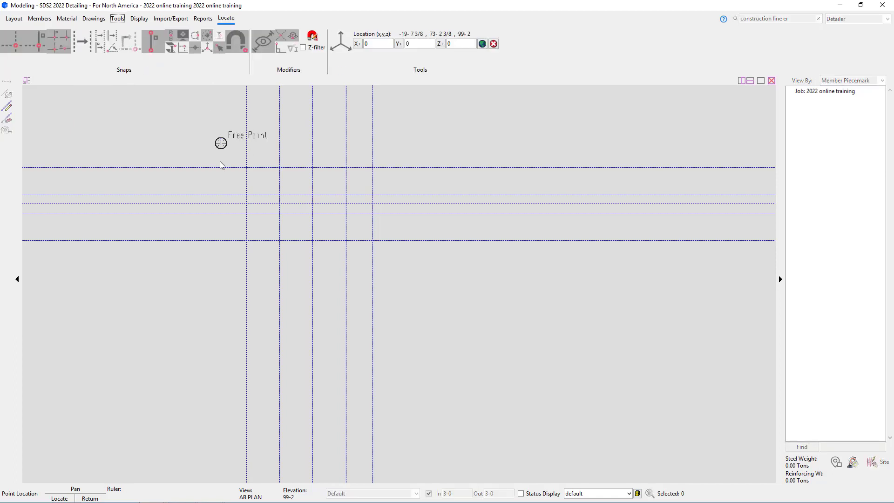
pyautogui.click(246, 168)
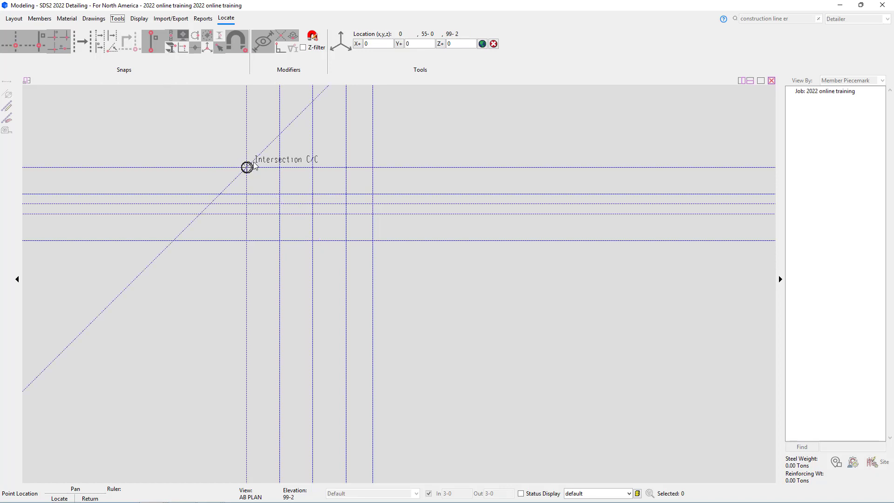
pyautogui.click(313, 167)
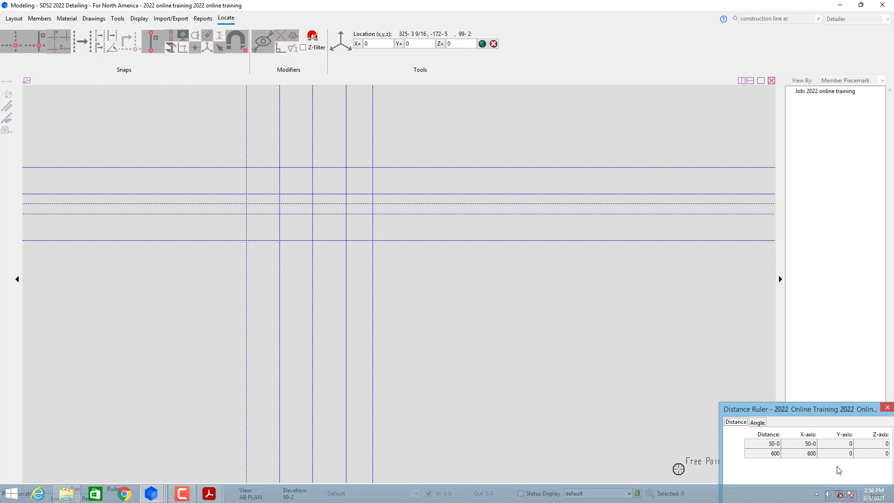
pyautogui.click(858, 493)
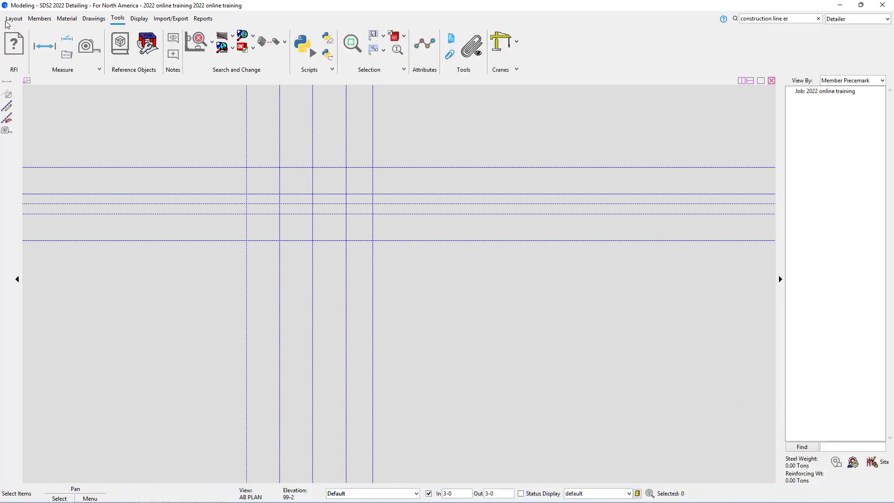
# Measure the diagonal from the first vertical's top intersection to the fourth vertical's lowest intersection, and its angle to the first vertical line
pyautogui.click(88, 46)
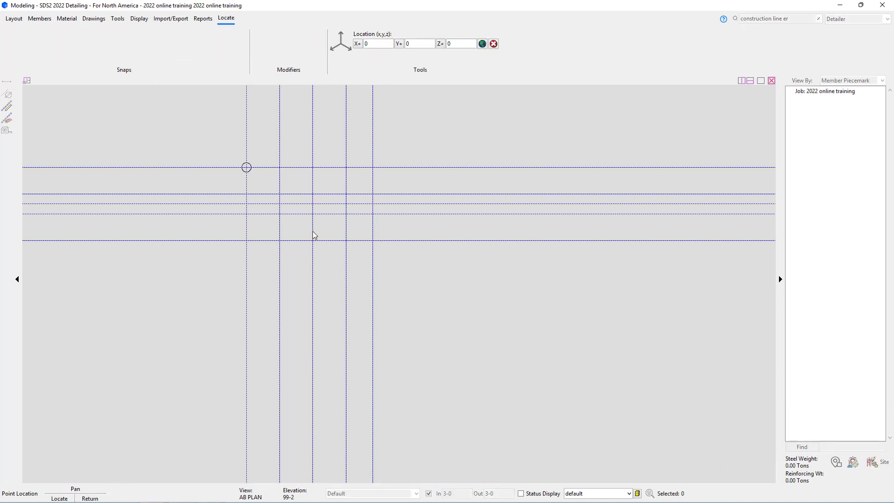
pyautogui.click(345, 248)
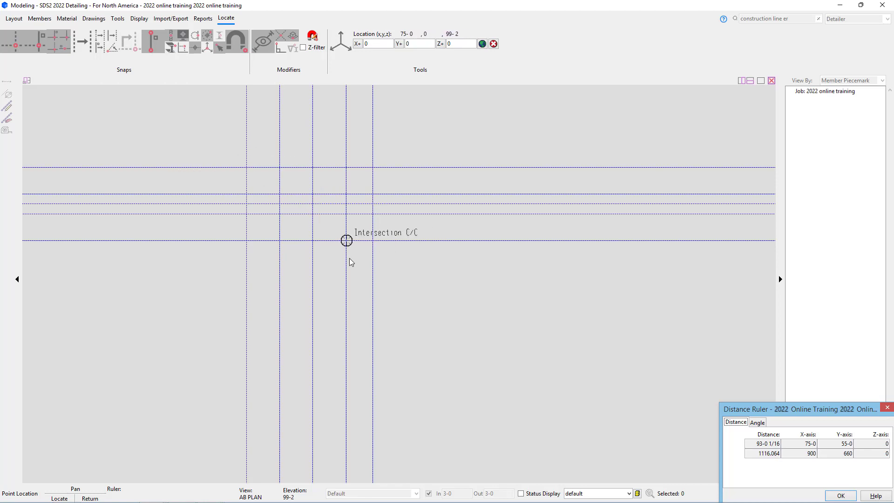
pyautogui.click(247, 168)
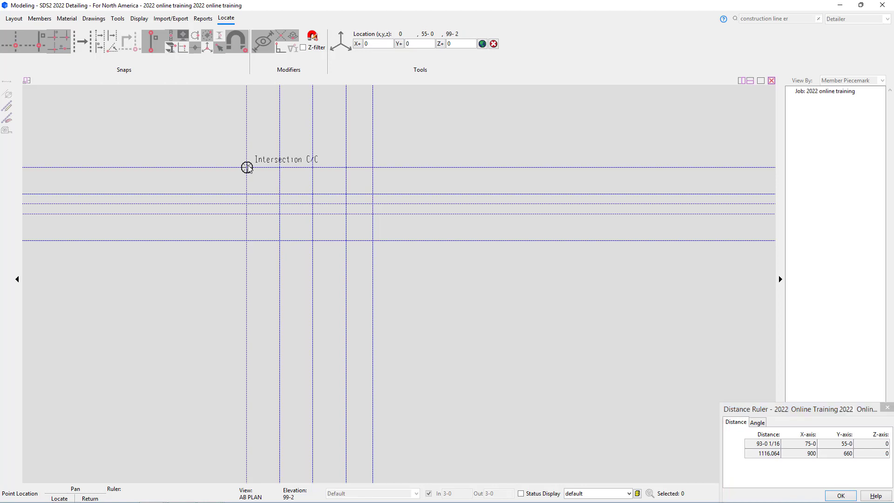
pyautogui.click(234, 245)
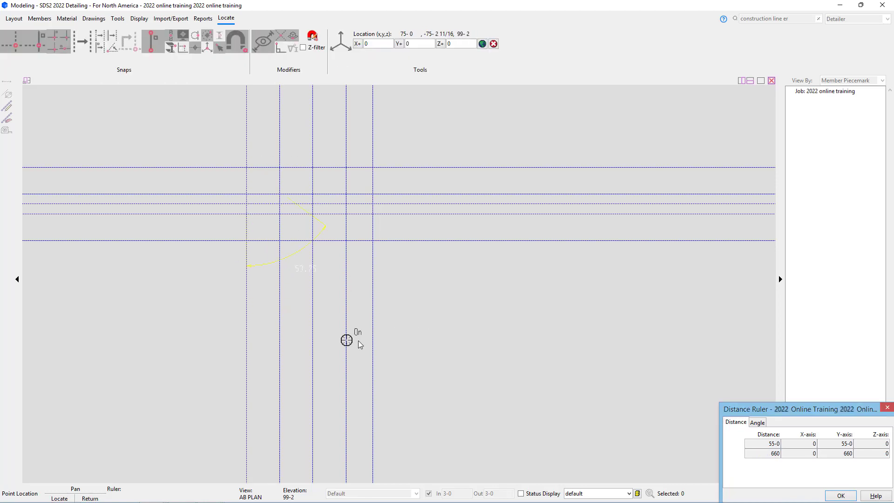
pyautogui.click(756, 423)
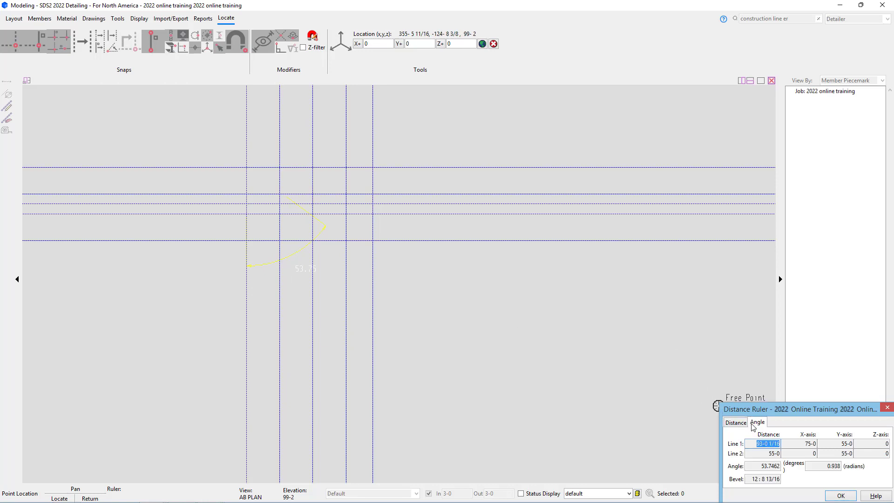
# Measure the angles between the topmost horizontal line and the first two vertical lines, and close the Distance Ruler
pyautogui.click(749, 469)
pyautogui.click(280, 167)
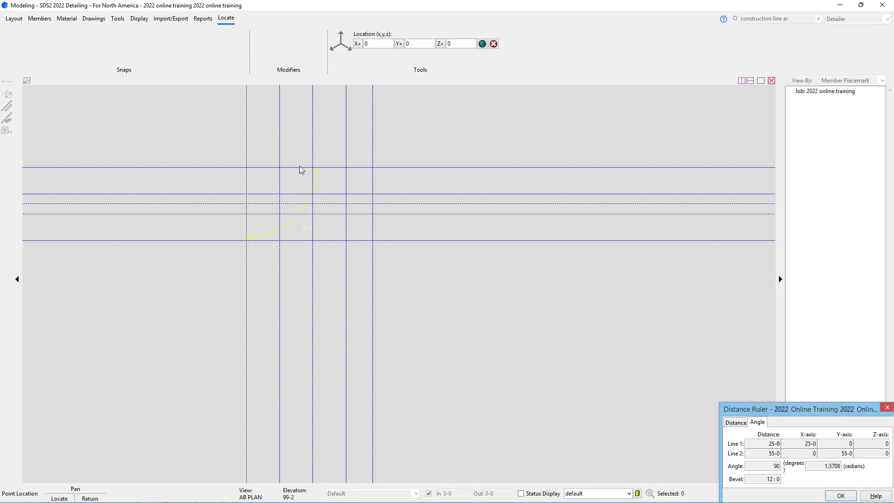
pyautogui.click(286, 168)
pyautogui.click(280, 208)
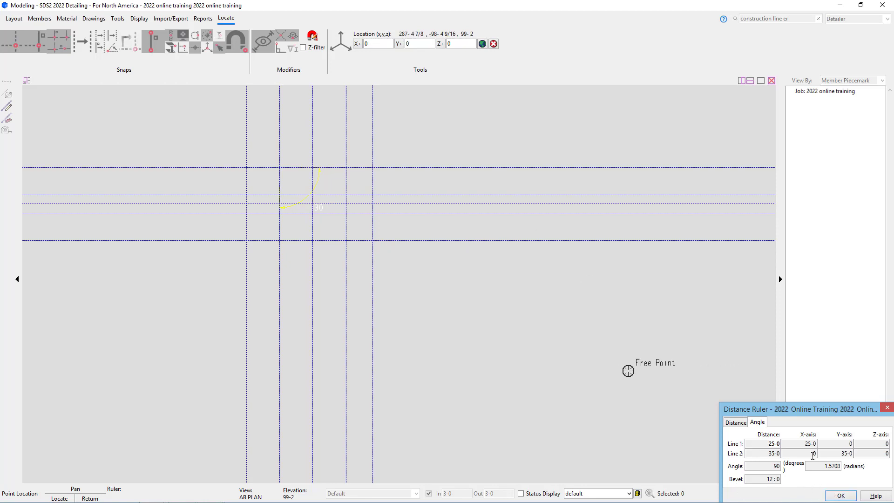
pyautogui.click(837, 496)
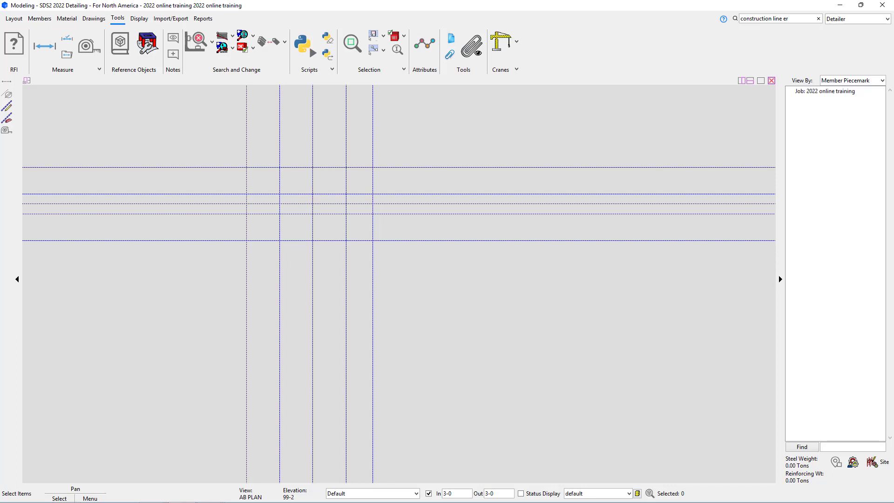
pyautogui.click(14, 19)
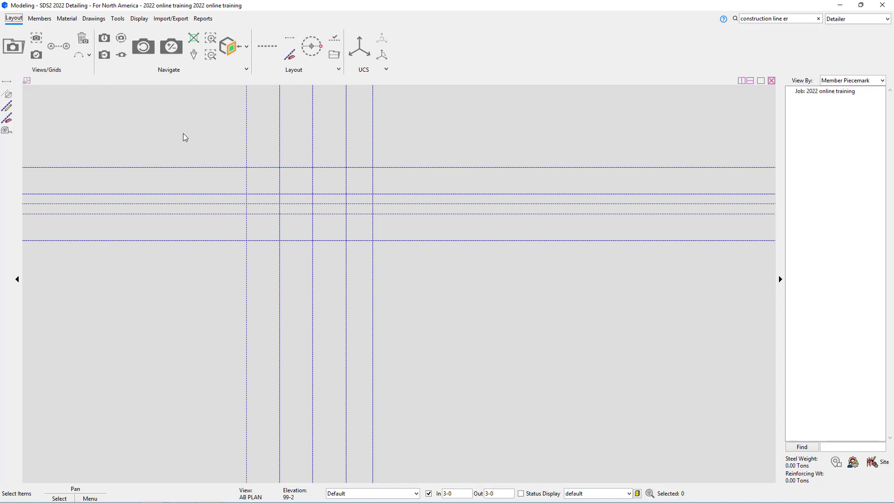
pyautogui.click(52, 46)
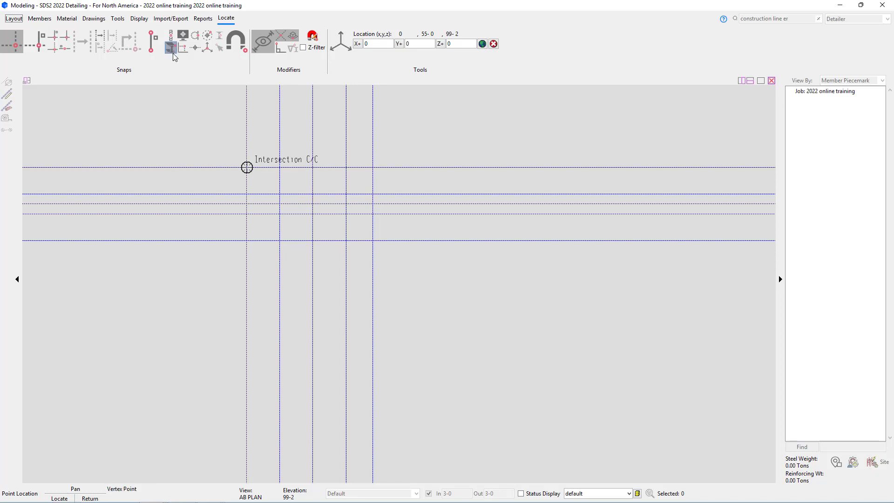
pyautogui.click(248, 245)
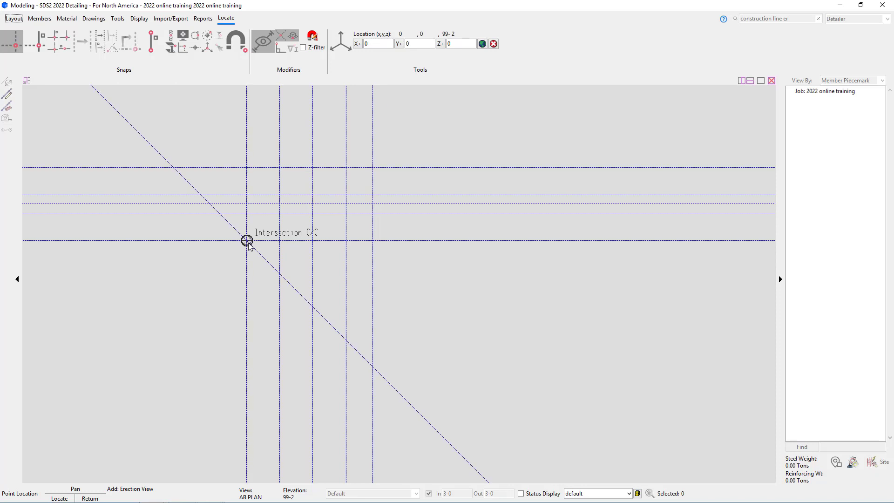
pyautogui.click(247, 241)
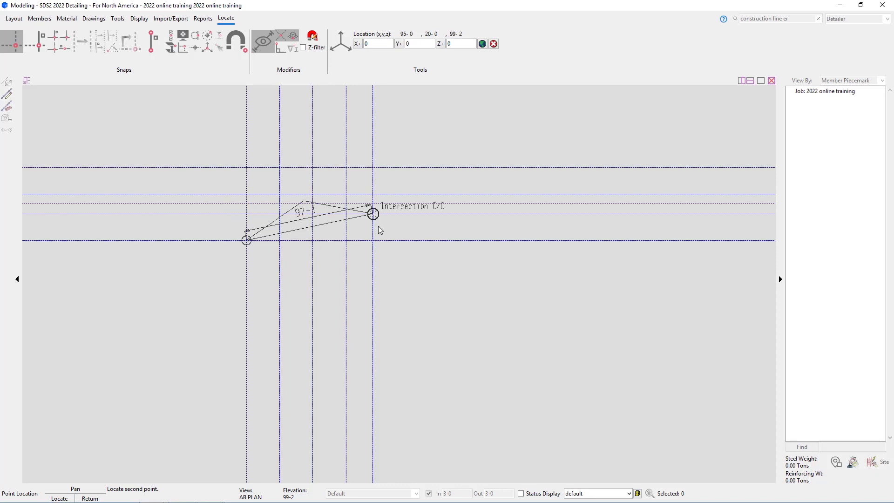
pyautogui.rightClick(245, 236)
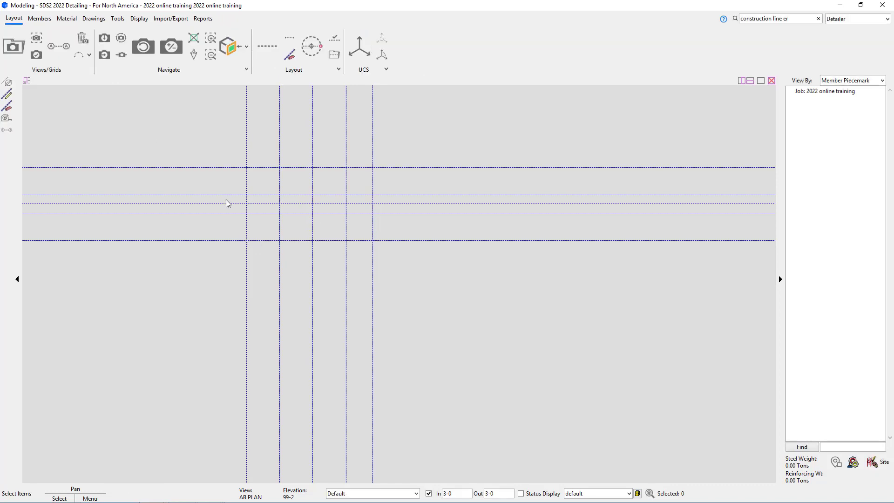
# Add finite erection view 3 along the lowest horizontal construction line between the outermost verticals, with relative view depth top 130-0 and bottom 90-0
pyautogui.click(65, 45)
pyautogui.click(229, 252)
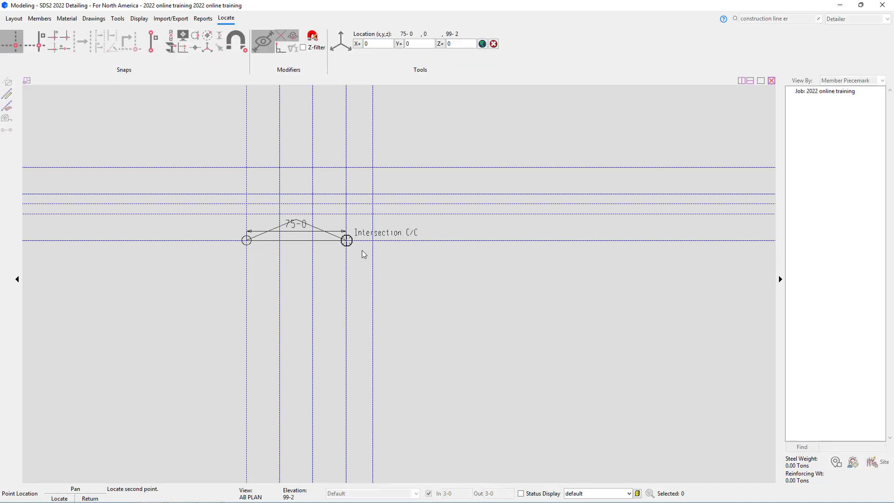
pyautogui.click(371, 254)
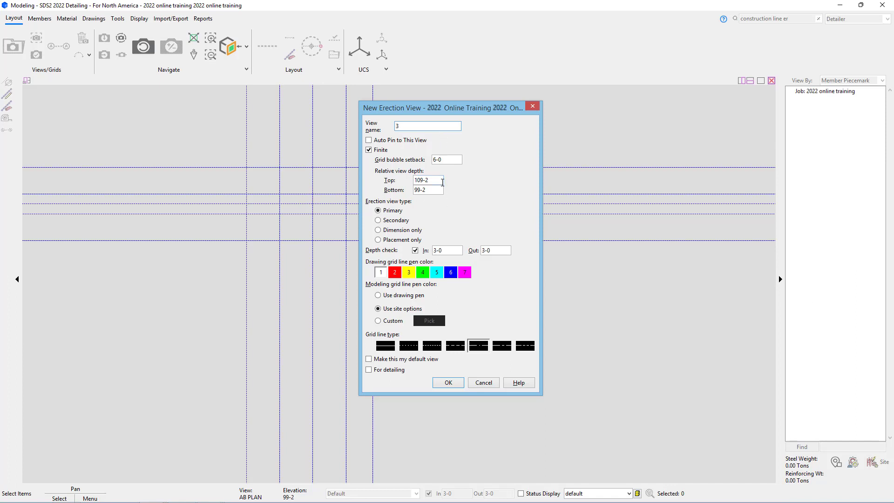
pyautogui.moveTo(438, 183); pyautogui.dragTo(399, 190)
pyautogui.write('130-')
pyautogui.moveTo(425, 190); pyautogui.dragTo(385, 194)
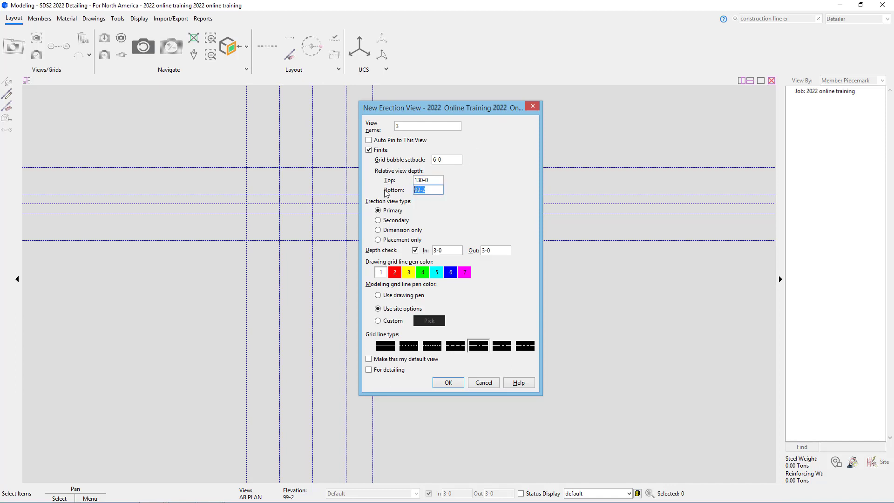
pyautogui.write('90-0')
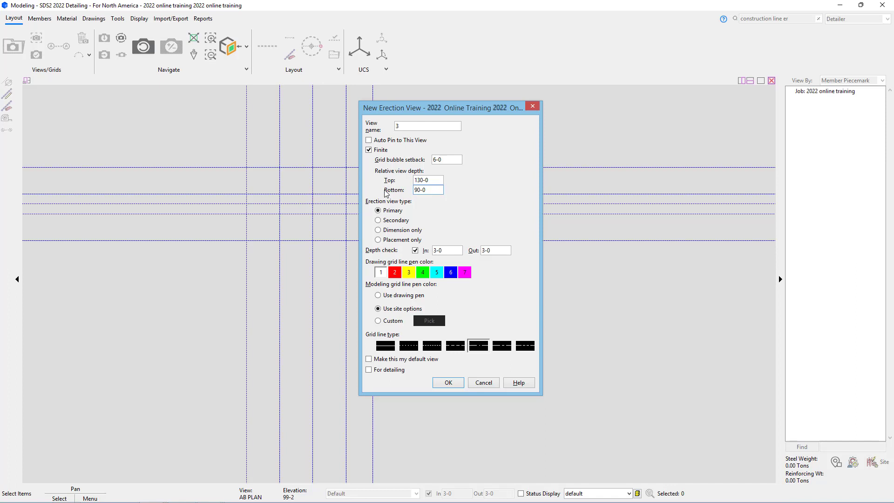
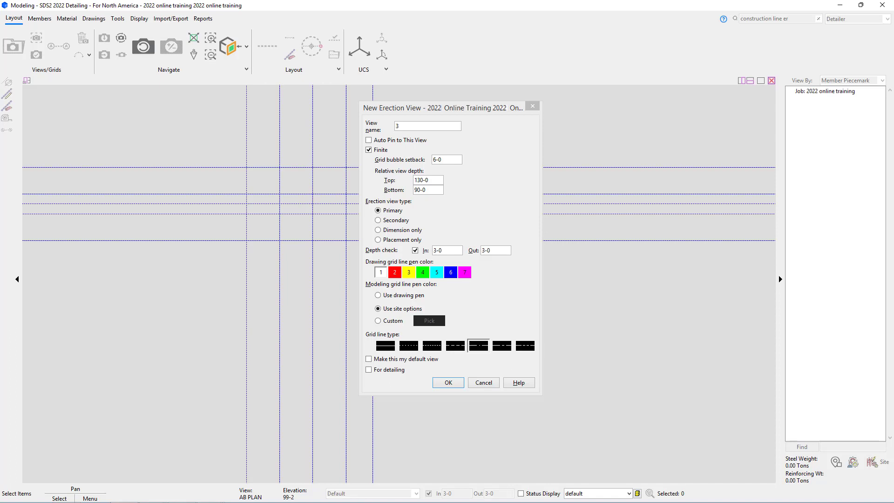
pyautogui.click(403, 370)
pyautogui.click(451, 381)
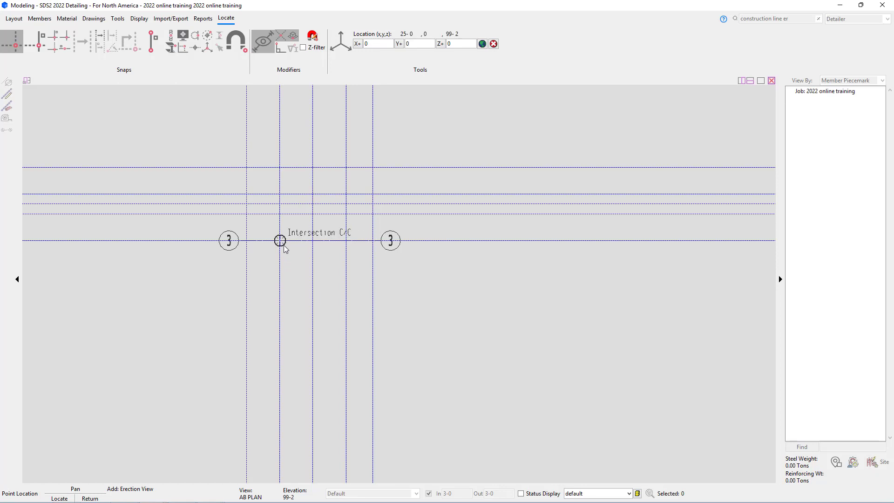
# Add erection view 2 at 27-6 from grid line 3, marked for detailing
pyautogui.scroll(2, 248, 208)
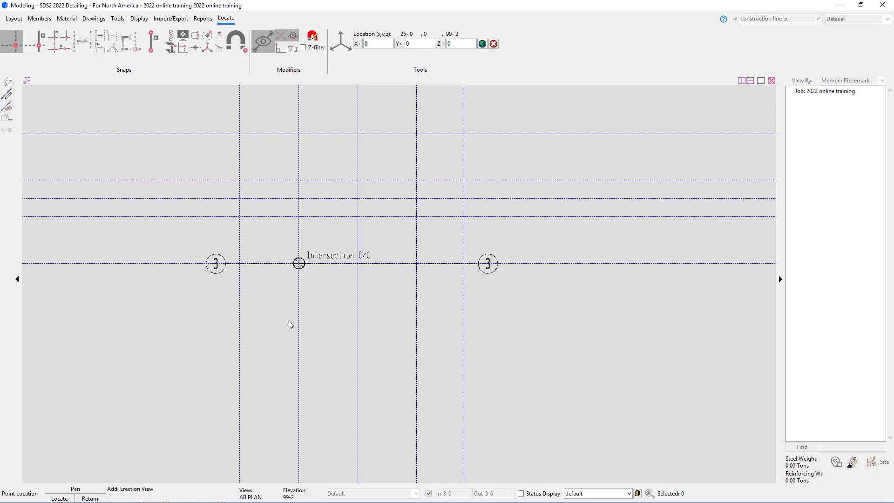
pyautogui.click(100, 38)
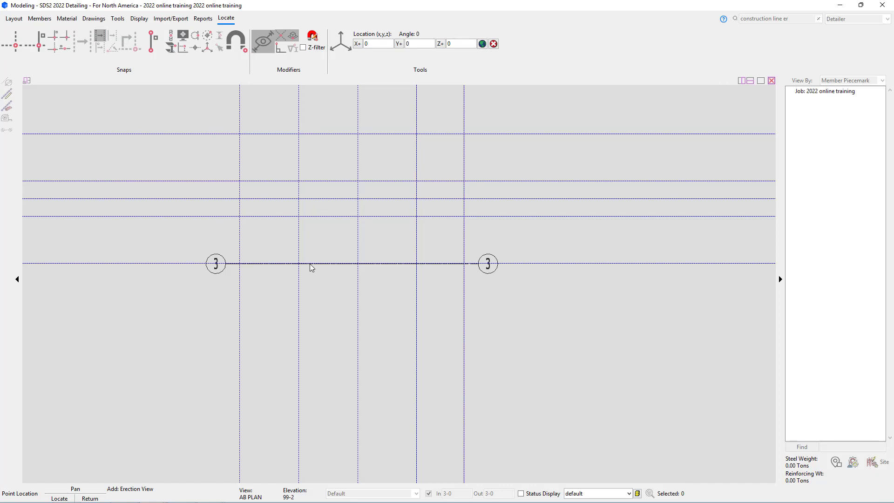
pyautogui.click(309, 263)
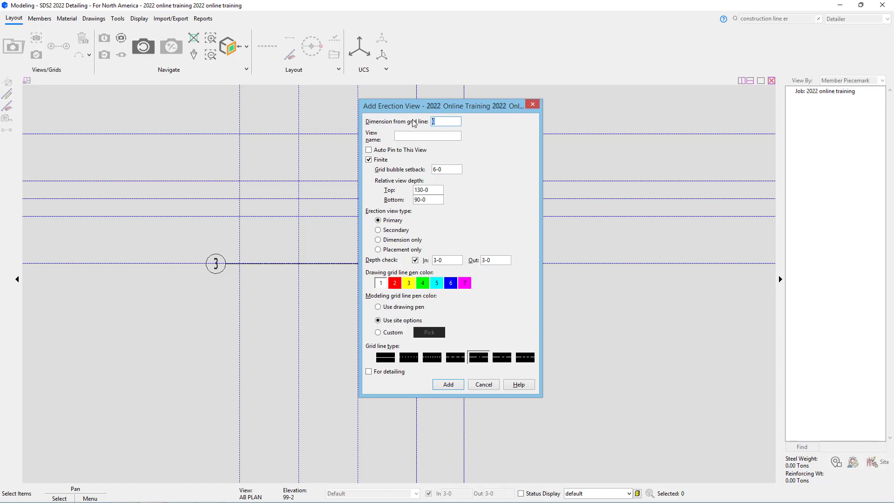
pyautogui.write('27-6')
pyautogui.click(408, 134)
pyautogui.write('2')
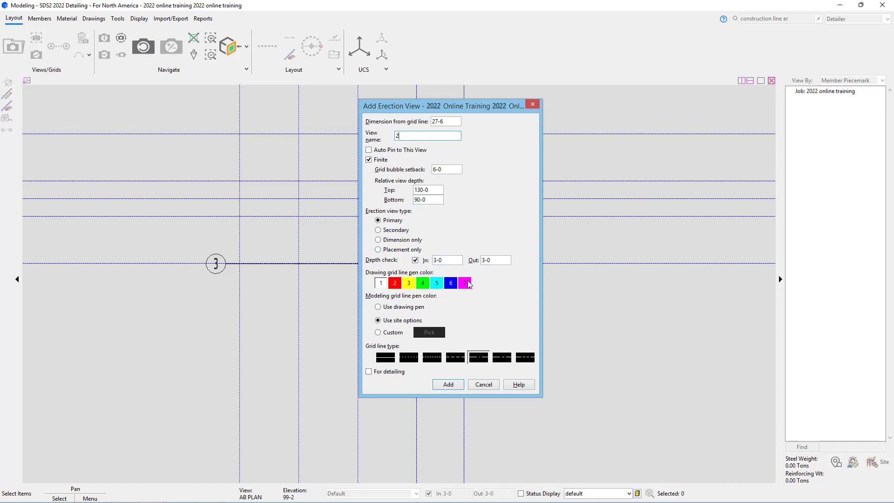
pyautogui.click(385, 372)
pyautogui.click(454, 384)
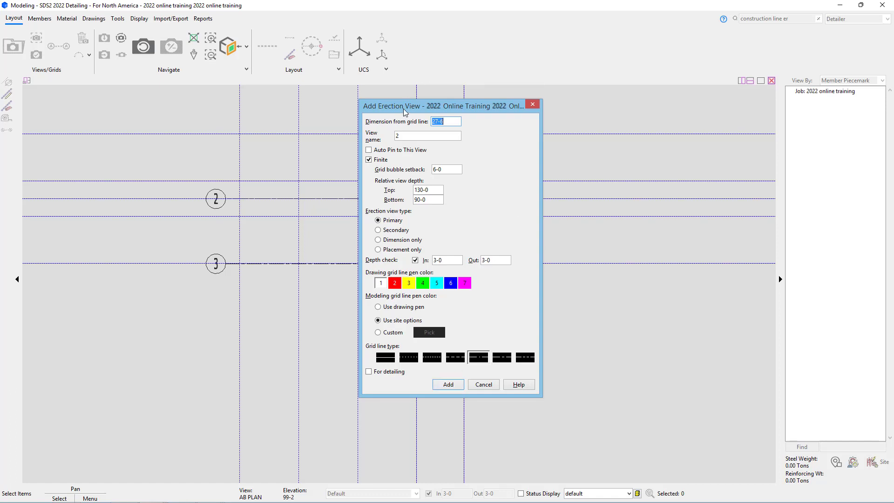
# Add erection view 1 at 27-6 from grid line 2, marked for detailing, and finish adding from the base grid line
pyautogui.doubleClick(408, 135)
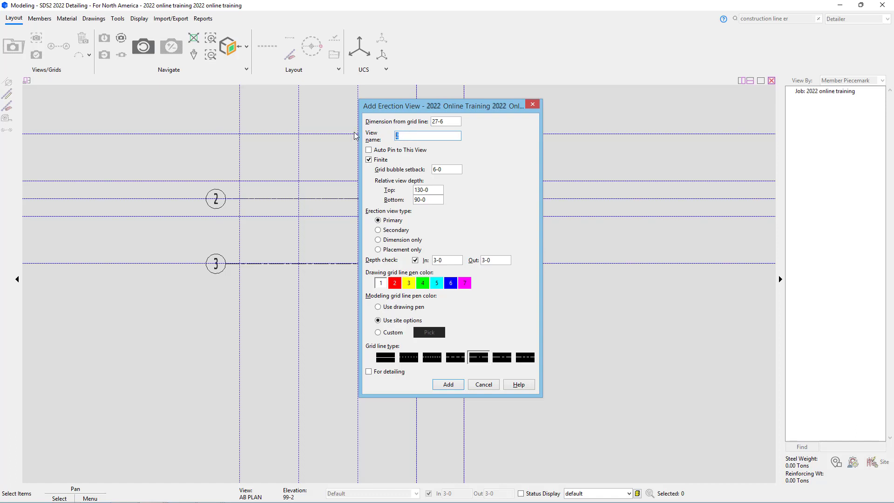
pyautogui.write('1')
pyautogui.click(386, 371)
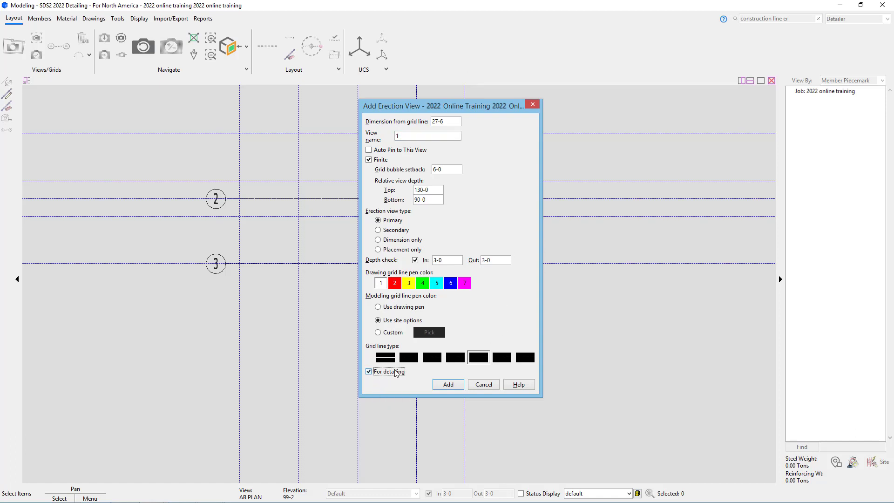
pyautogui.click(446, 385)
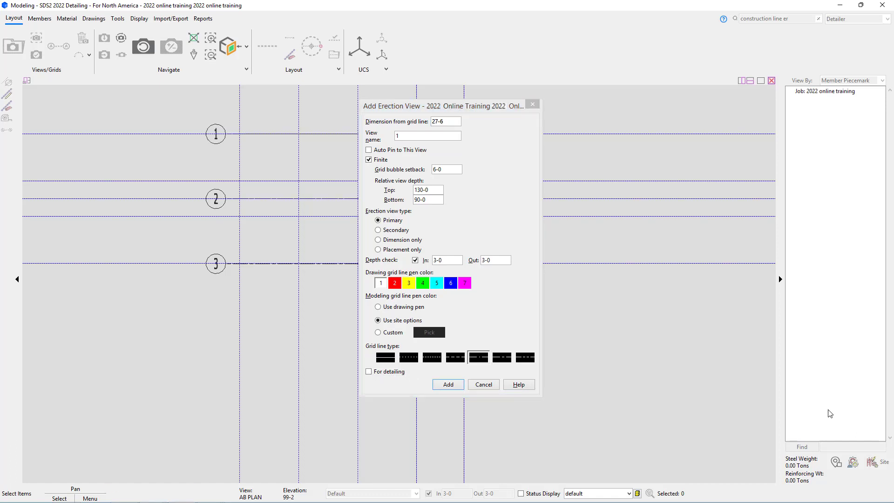
pyautogui.click(488, 384)
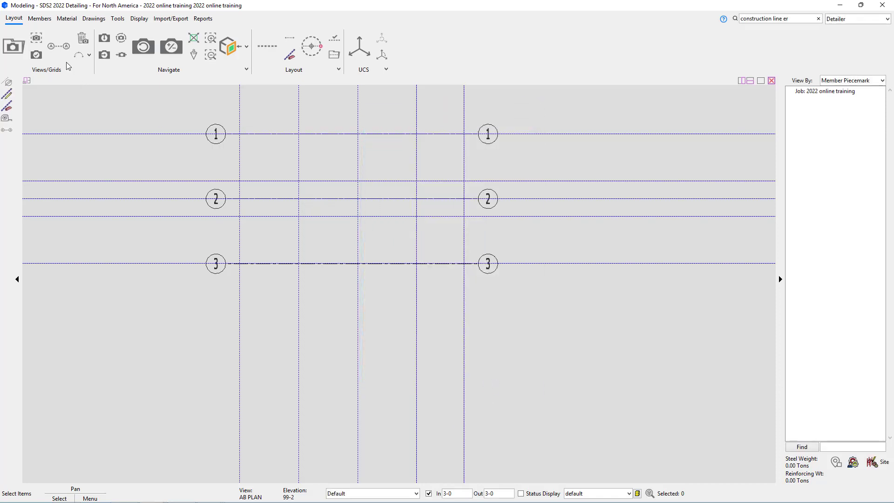
# Add finite erection view A along the first vertical line between grids 3 and 1, relative depth top 130-0, bottom 90-0, for detailing
pyautogui.click(57, 50)
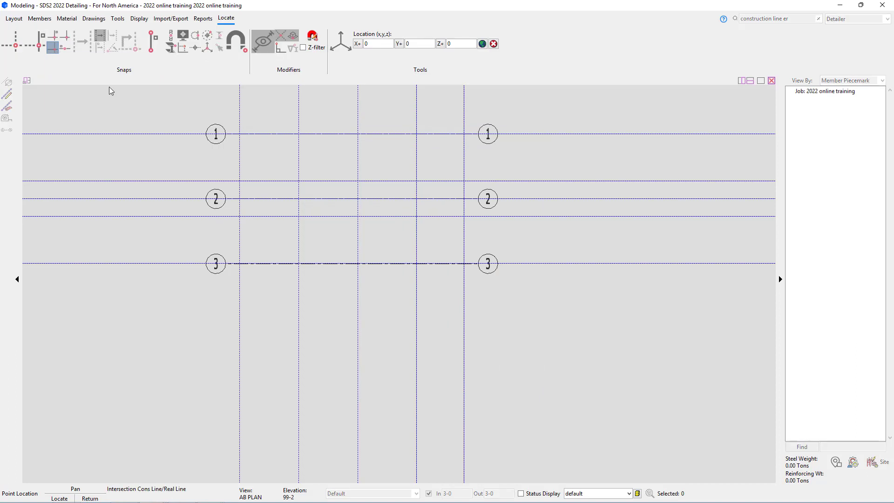
pyautogui.click(15, 47)
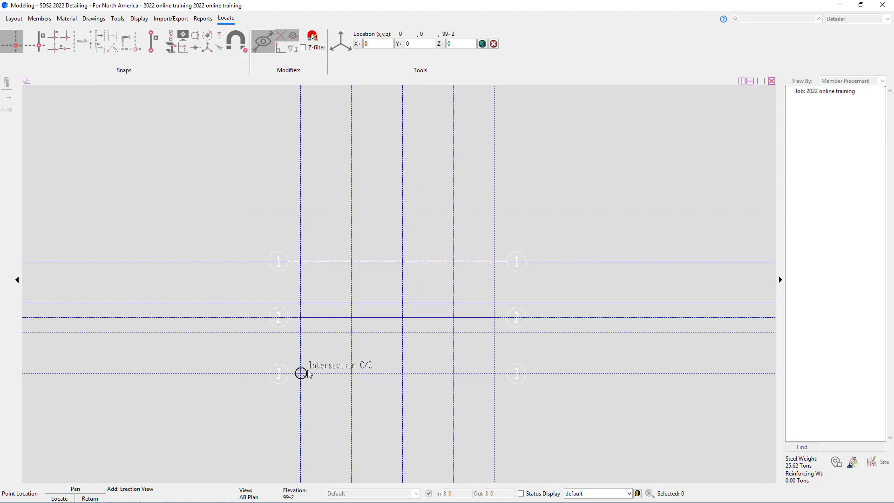
pyautogui.click(307, 370)
pyautogui.click(305, 270)
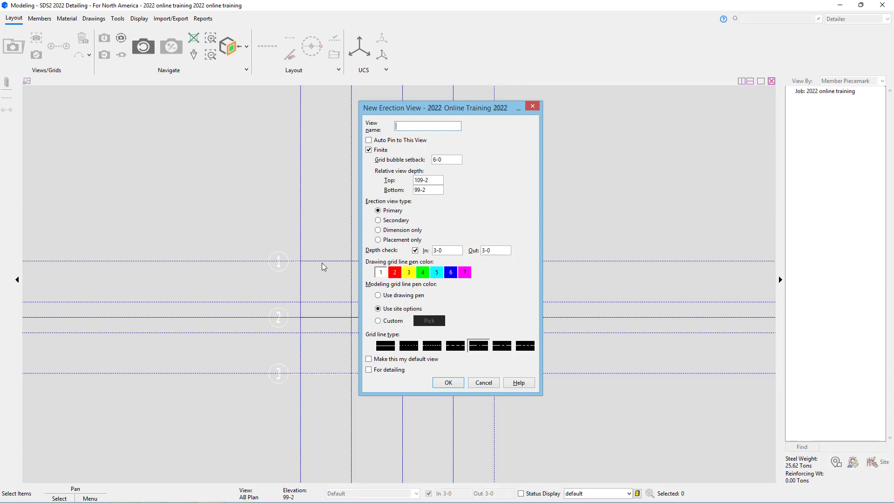
pyautogui.write('A')
pyautogui.doubleClick(433, 190)
pyautogui.write('90-0')
pyautogui.hotkey('shift', 'Tab')
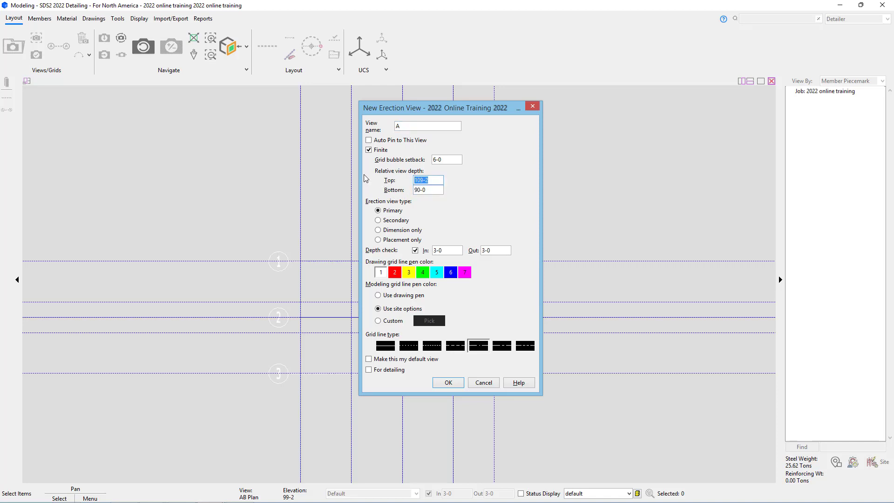
pyautogui.write('130-0')
pyautogui.click(393, 371)
pyautogui.click(447, 382)
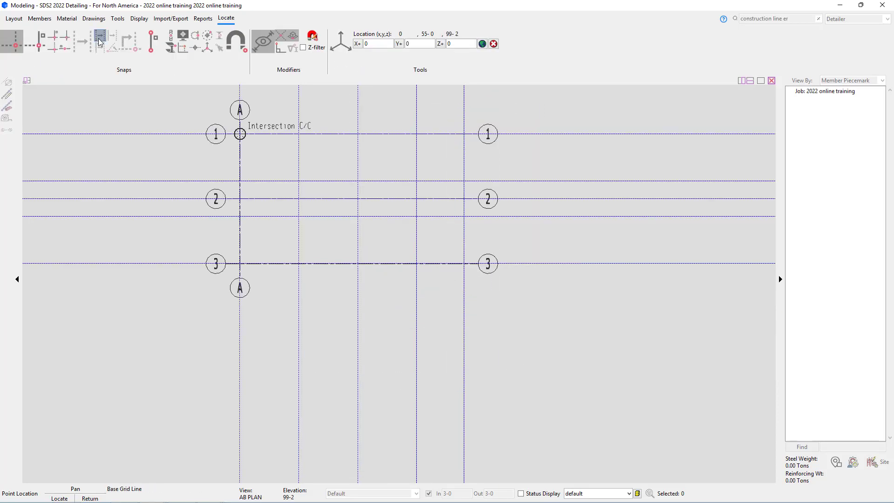
# Using grid line A as the base, add erection view B at 25-0, marked for detailing
pyautogui.click(99, 39)
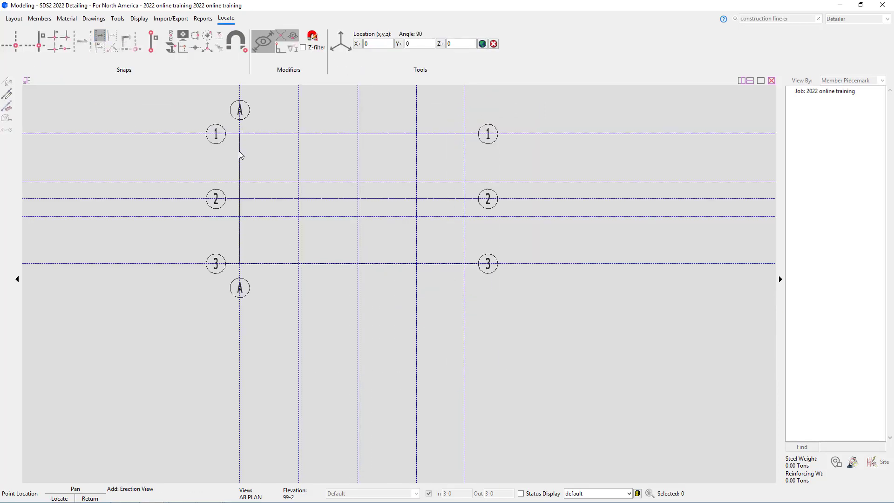
pyautogui.click(240, 152)
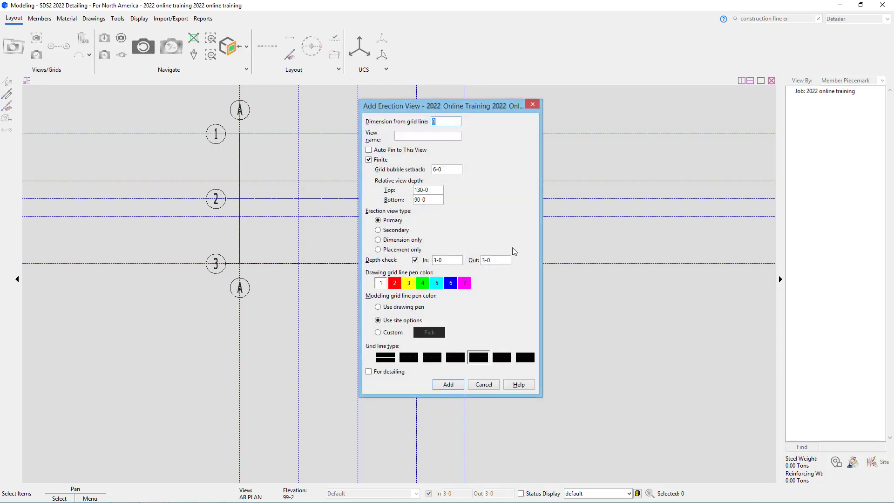
pyautogui.write('25-0')
pyautogui.click(415, 136)
pyautogui.write('B')
pyautogui.click(401, 373)
pyautogui.click(443, 388)
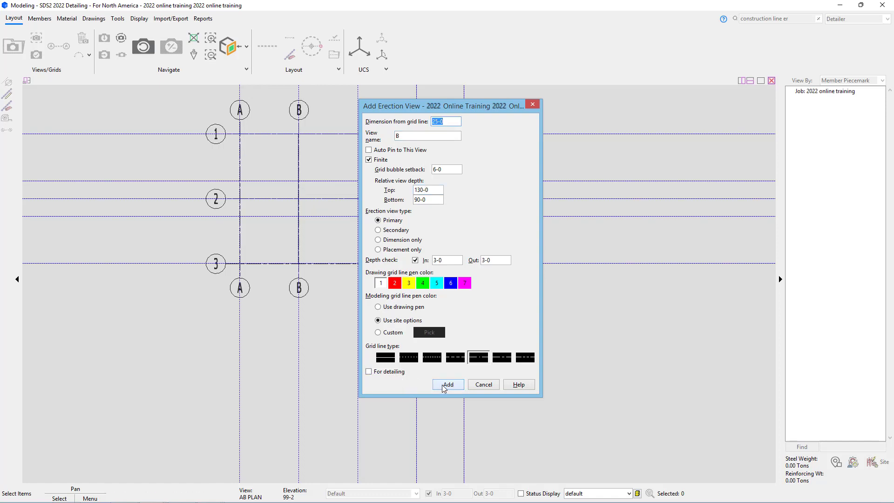
# Add erection view C at 25-0 from grid line B, marked for detailing
pyautogui.doubleClick(399, 135)
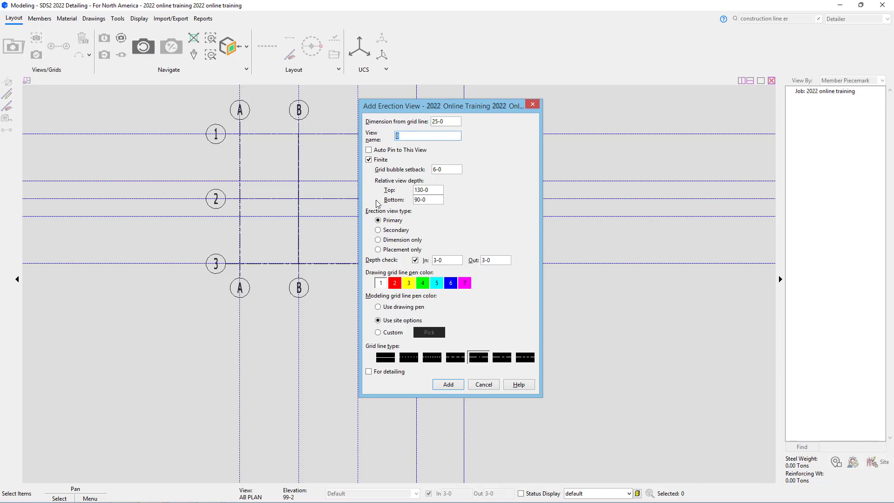
pyautogui.write('C')
pyautogui.click(378, 372)
pyautogui.click(443, 385)
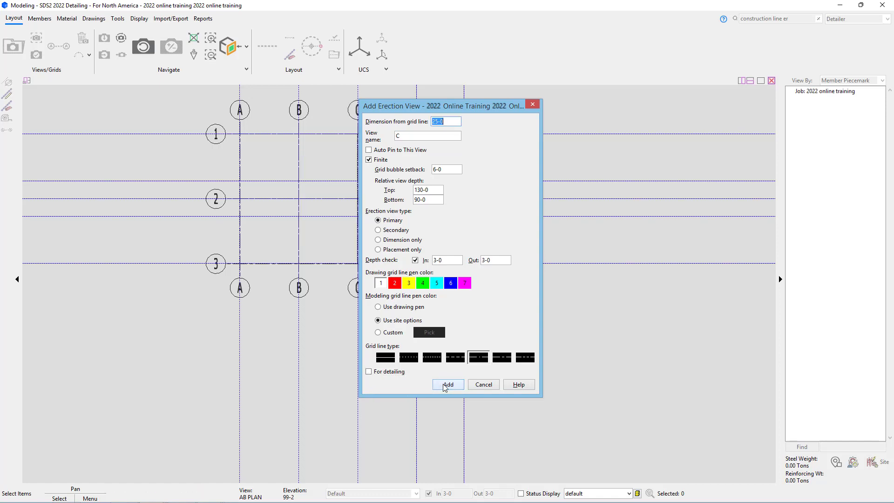
# Add erection view D at 25-0 from grid line C, marked for detailing
pyautogui.doubleClick(399, 135)
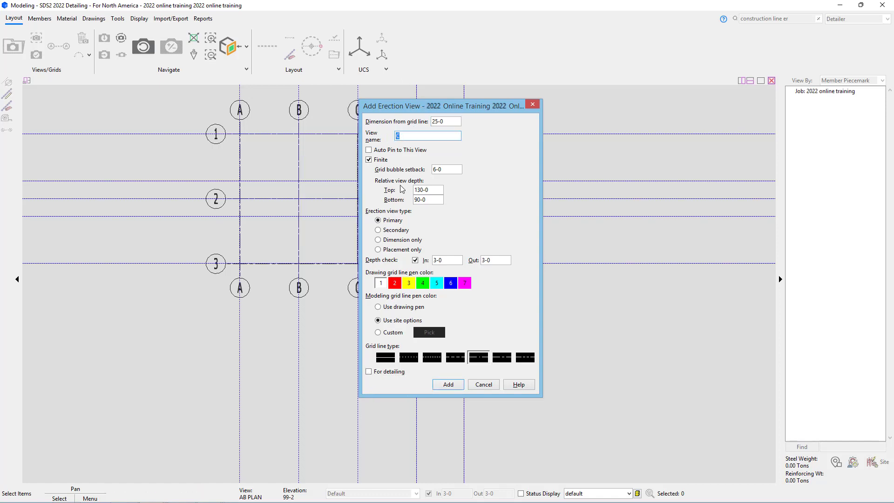
pyautogui.write('D')
pyautogui.click(370, 372)
pyautogui.click(448, 384)
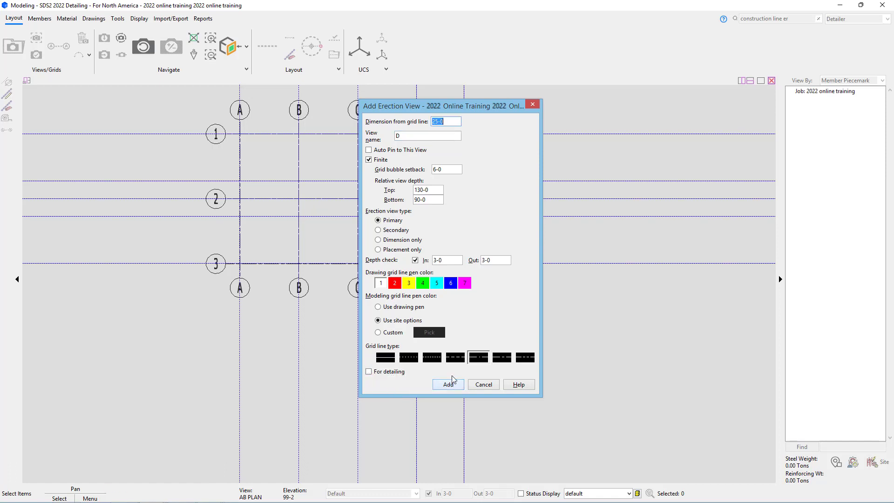
# Add erection view E at 20-0 from grid line D, marked for detailing, and close the Add Erection View dialog
pyautogui.write('E')
pyautogui.click(386, 372)
pyautogui.click(444, 121)
pyautogui.write('20-')
pyautogui.click(443, 385)
pyautogui.moveTo(447, 106); pyautogui.dragTo(629, 88)
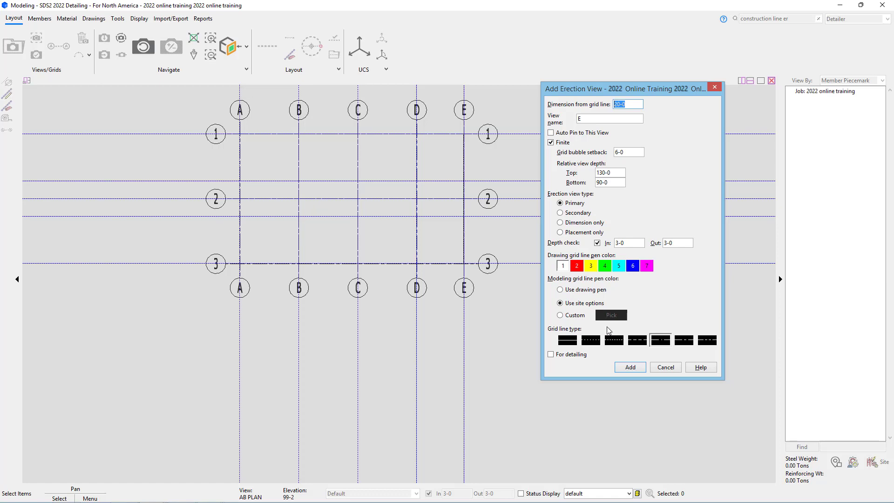
pyautogui.click(666, 367)
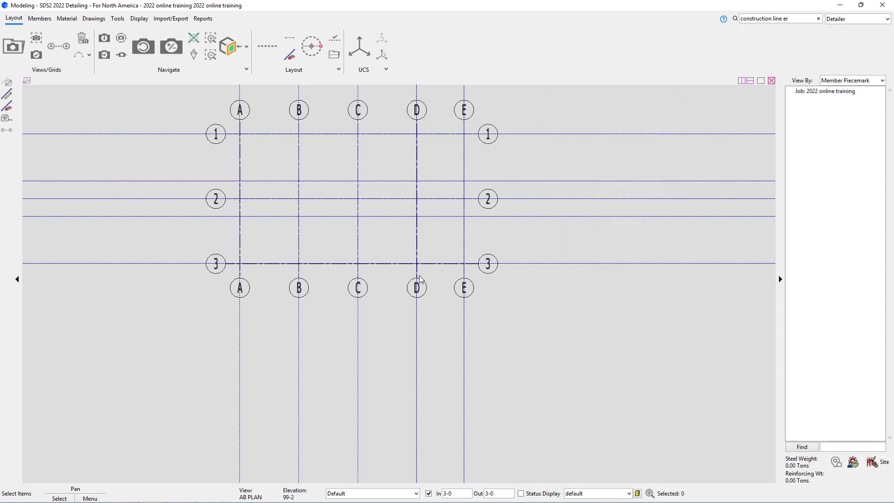
# Add finite erection view 1.9 along the horizontal line above grid 2 from C to E, depth top 130-0, bottom 90-0, for detailing
pyautogui.click(55, 48)
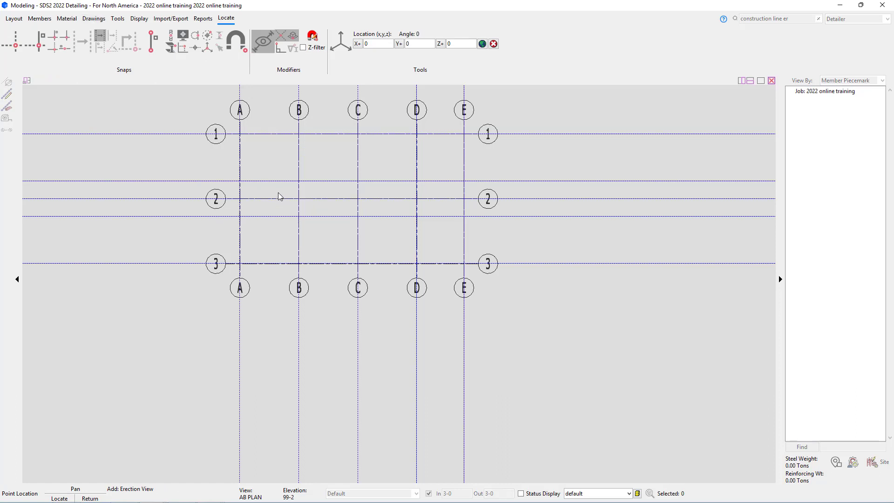
pyautogui.click(14, 48)
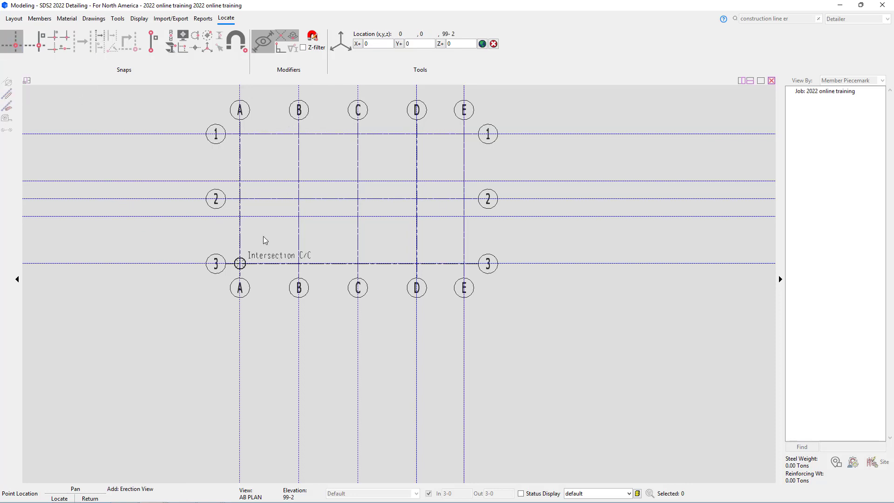
pyautogui.click(357, 182)
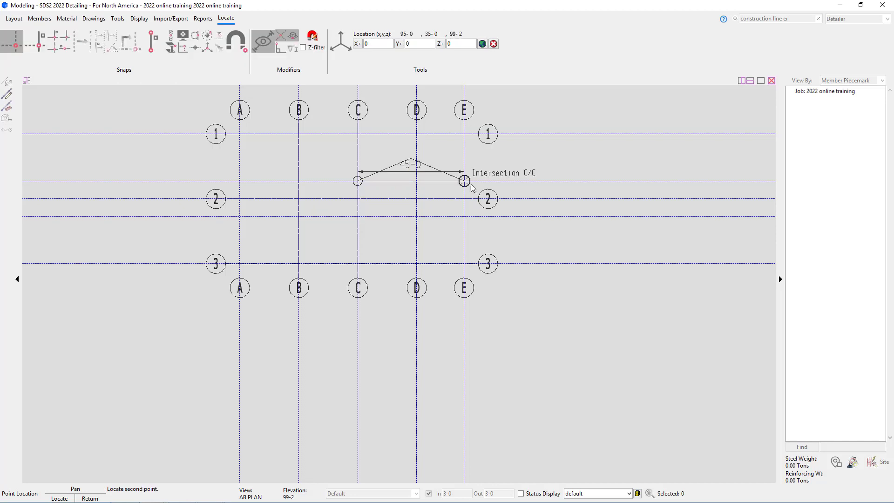
pyautogui.click(479, 187)
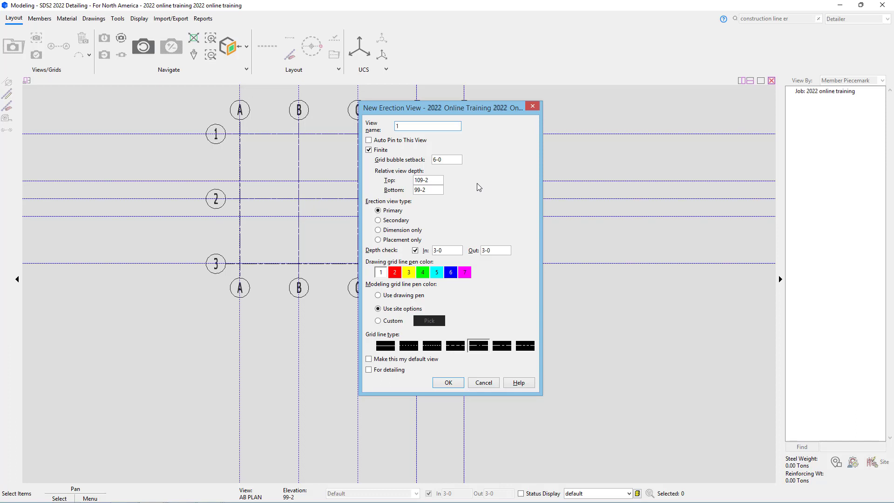
pyautogui.write('1.9')
pyautogui.moveTo(440, 190); pyautogui.dragTo(411, 195)
pyautogui.write('0-0')
pyautogui.hotkey('shift', 'Tab')
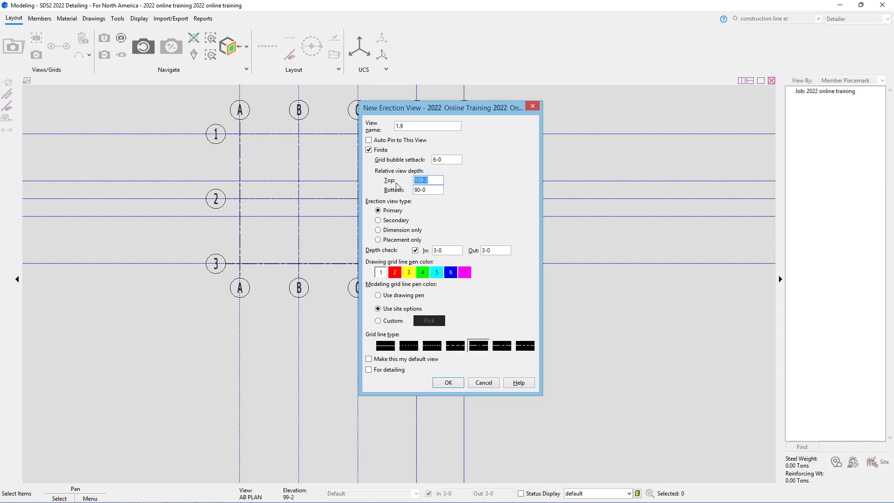
pyautogui.write('130-0')
pyautogui.click(371, 370)
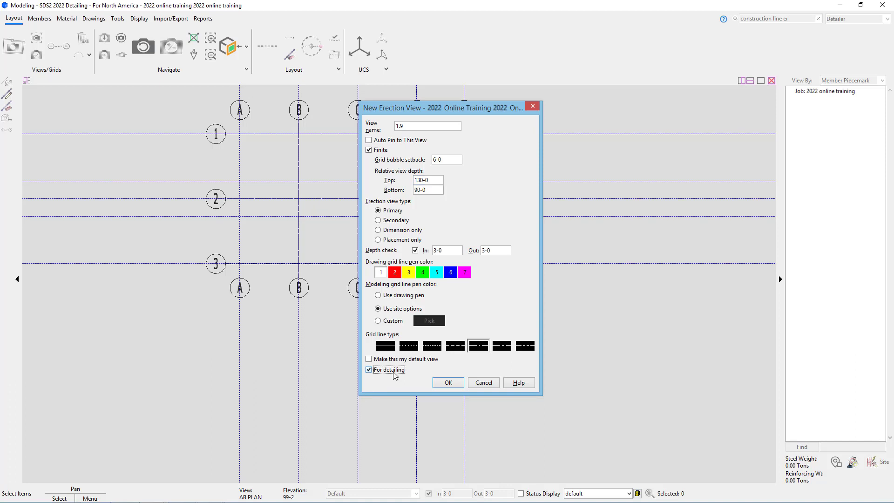
pyautogui.click(448, 384)
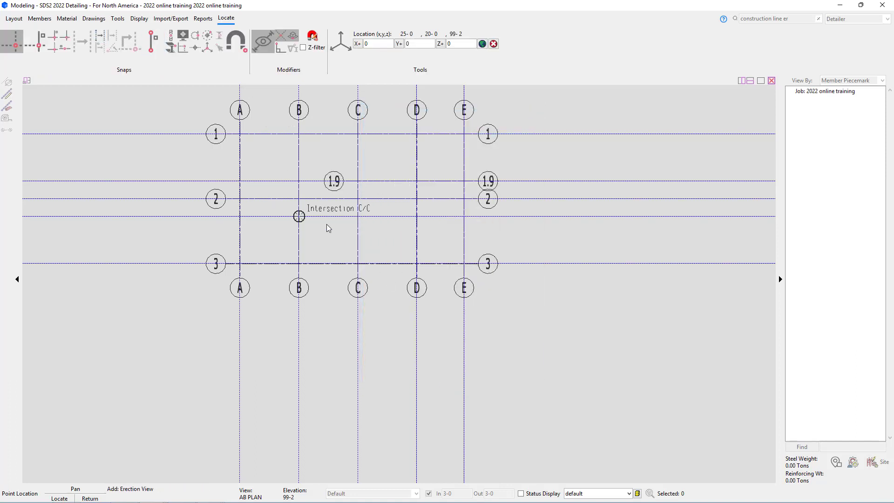
# Add erection view 2.1 along the horizontal line just below grid 2 from C to E, for detailing, and end the command
pyautogui.click(358, 216)
pyautogui.click(463, 223)
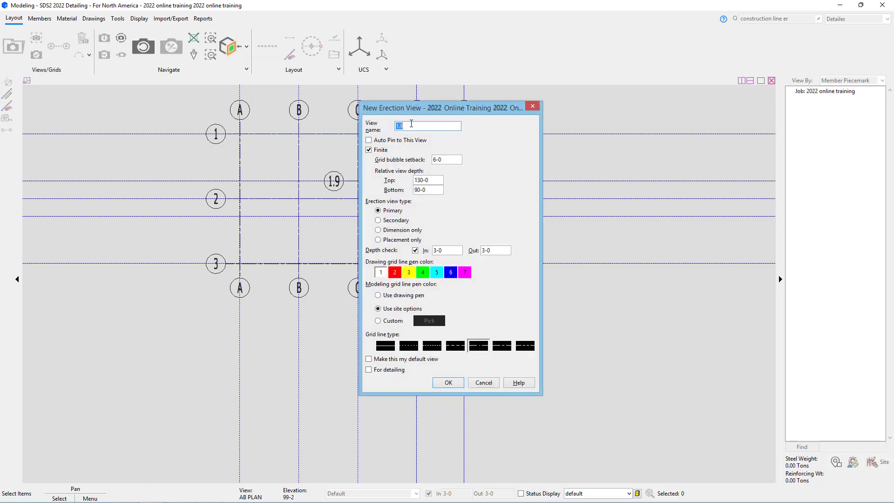
pyautogui.write('2.1')
pyautogui.click(395, 371)
pyautogui.click(448, 382)
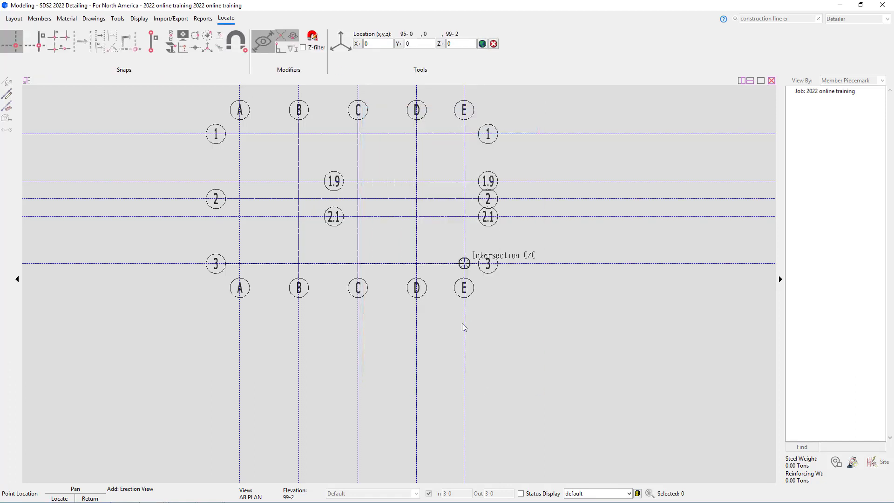
pyautogui.rightClick(462, 361)
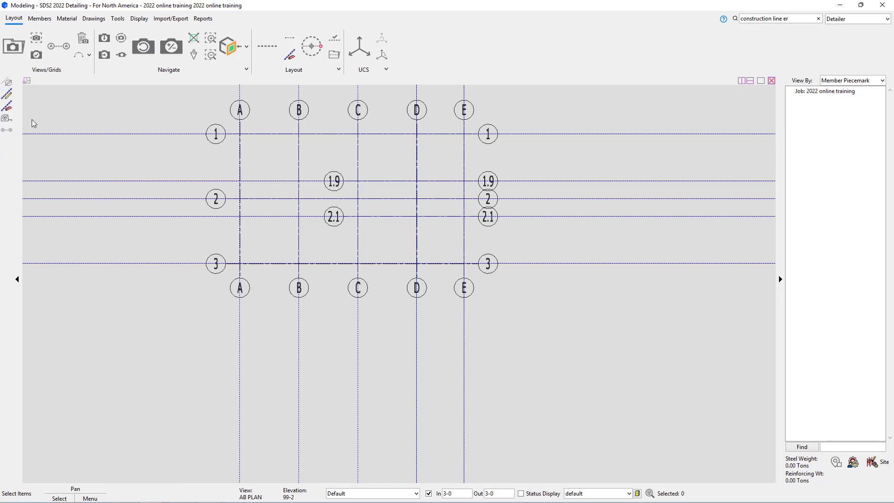
# Add erection view B.1 along grid line B, from grid 3 up to grid 1, keeping the default view settings
pyautogui.click(7, 130)
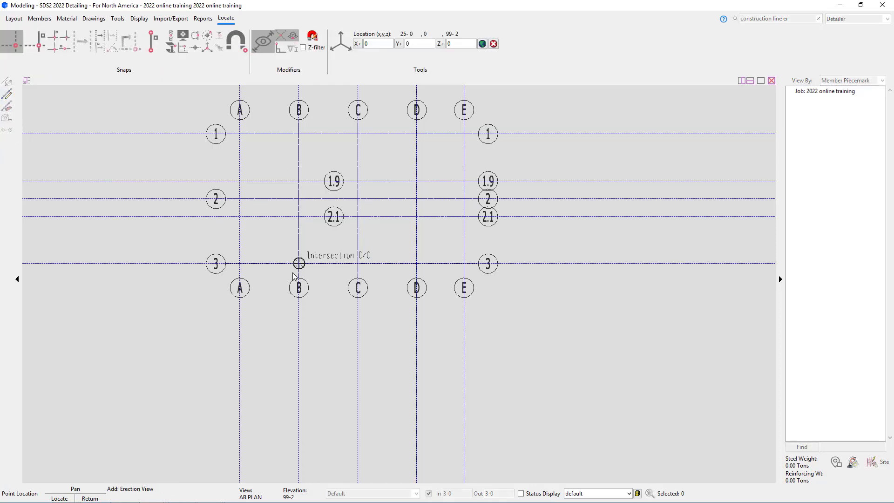
pyautogui.click(298, 264)
pyautogui.click(305, 123)
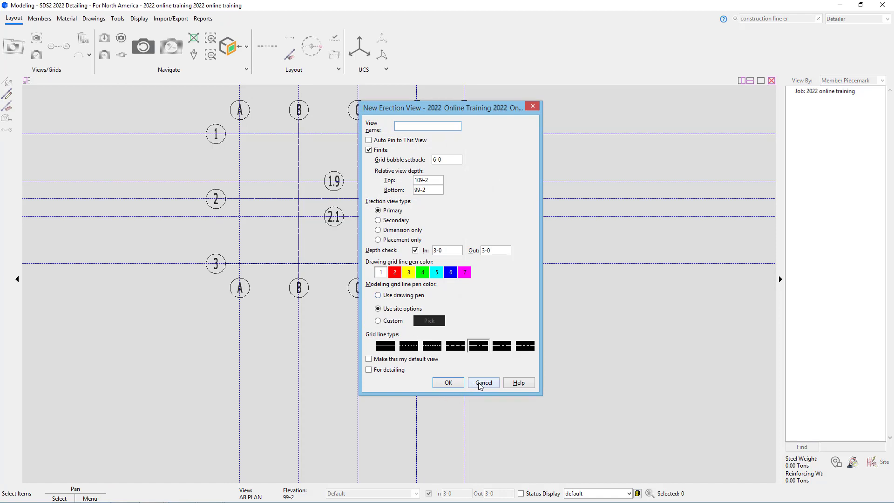
pyautogui.write('B.1')
pyautogui.click(460, 387)
pyautogui.scroll(2, 302, 116)
pyautogui.press('Escape')
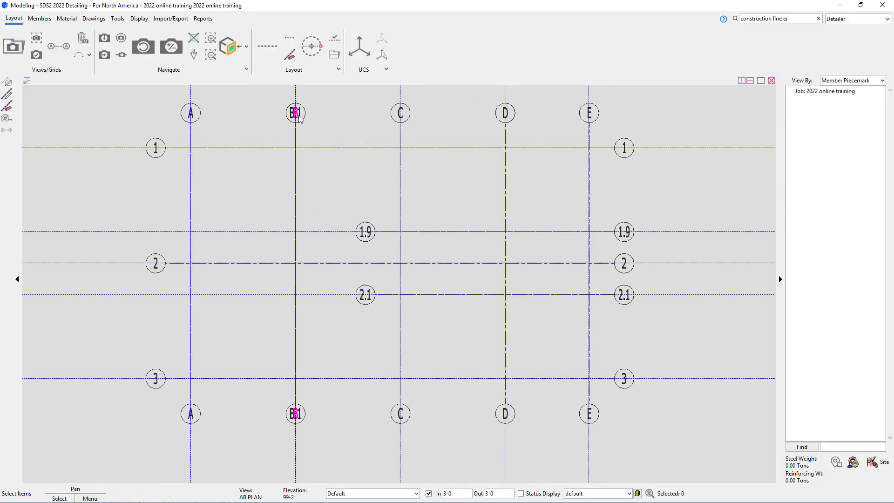
pyautogui.scroll(3, 299, 118)
pyautogui.scroll(-4, 329, 174)
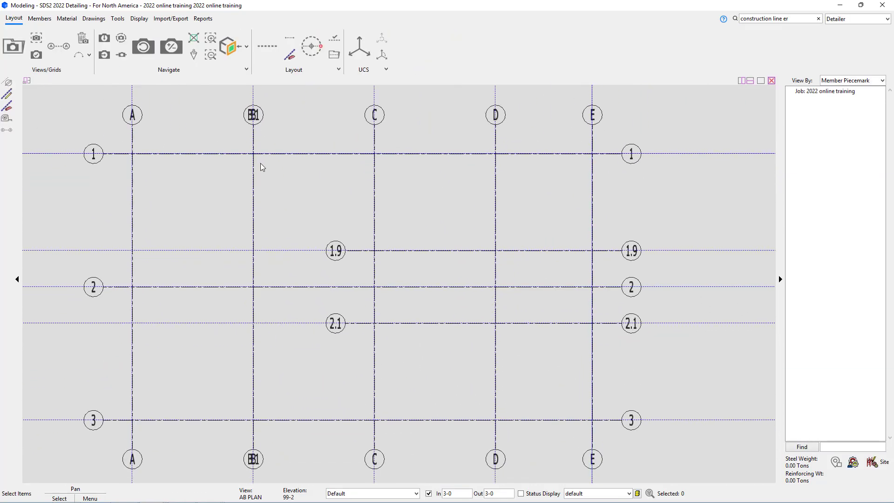
pyautogui.scroll(-1, 261, 166)
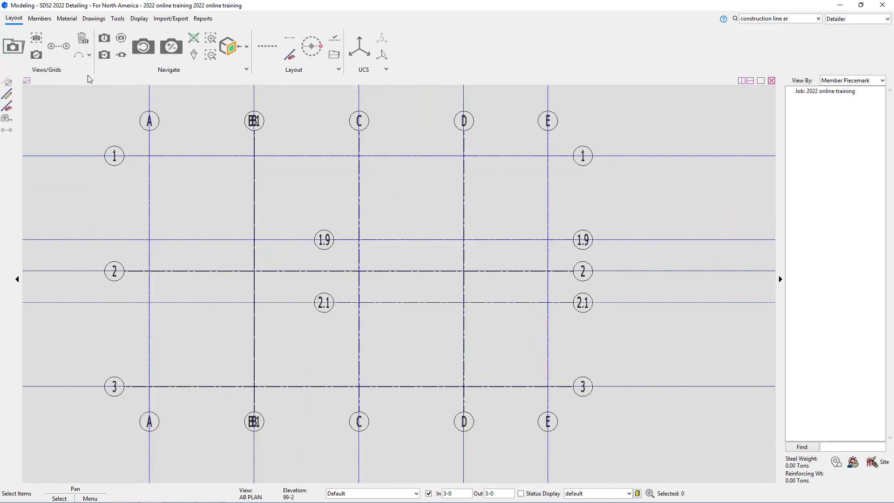
# Delete the original erection view B, leaving B.1 on the same grid line
pyautogui.click(86, 44)
pyautogui.click(347, 217)
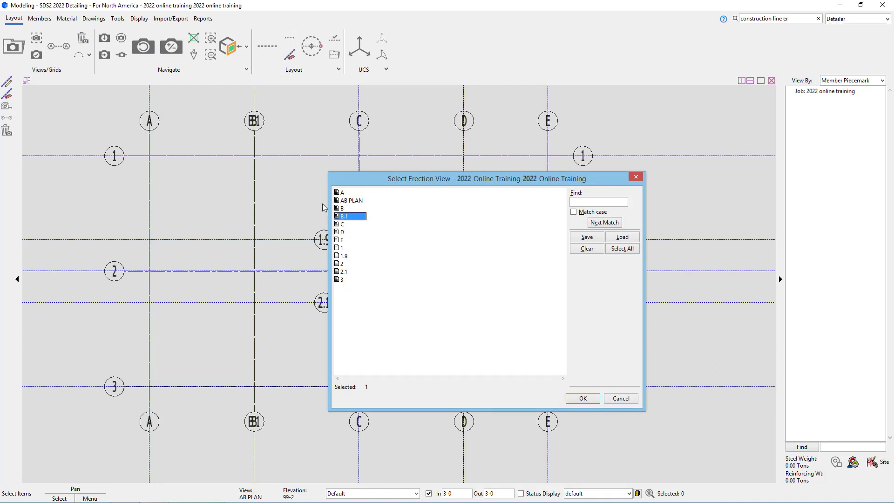
pyautogui.press('Up')
pyautogui.press('Up')
pyautogui.press('Down')
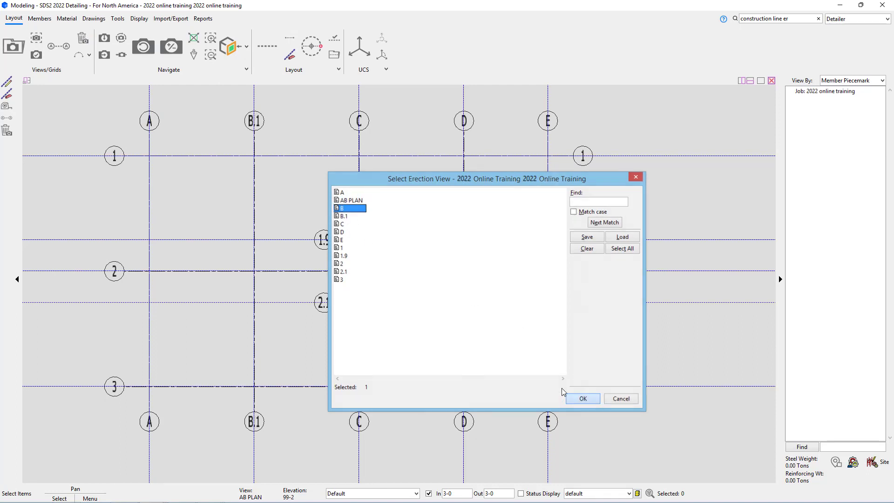
pyautogui.click(576, 398)
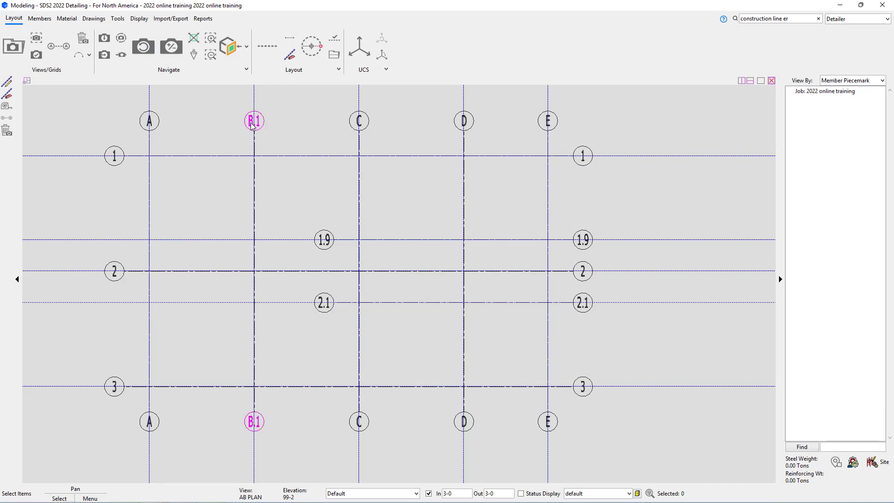
# Rename erection view B.1 to B without opening it
pyautogui.click(13, 47)
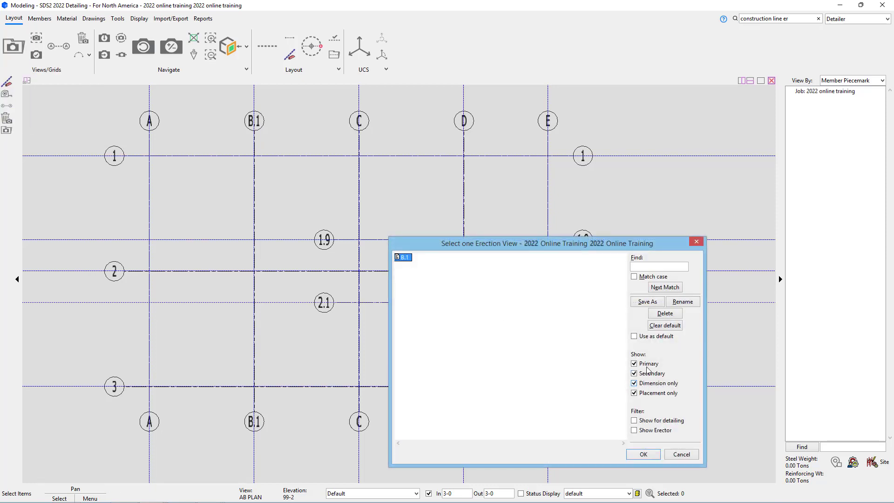
pyautogui.click(681, 302)
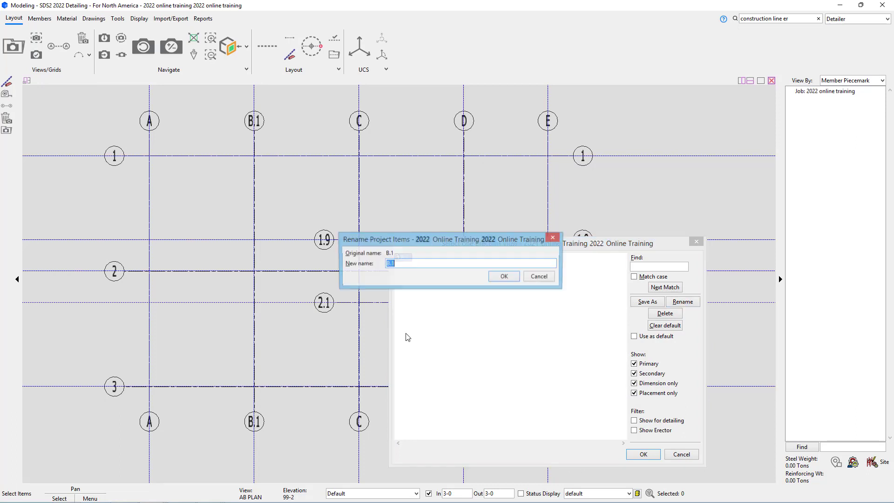
pyautogui.moveTo(391, 264); pyautogui.dragTo(444, 269)
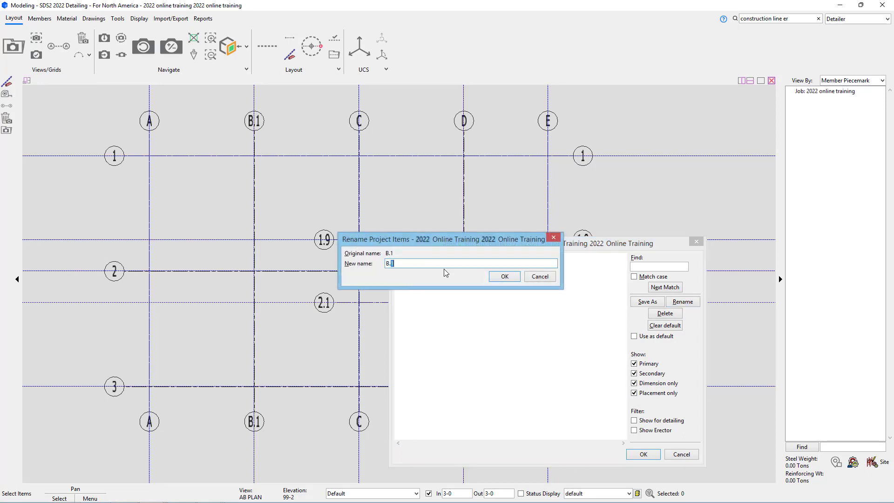
pyautogui.press('BackSpace')
pyautogui.press('BackSpace')
pyautogui.click(506, 281)
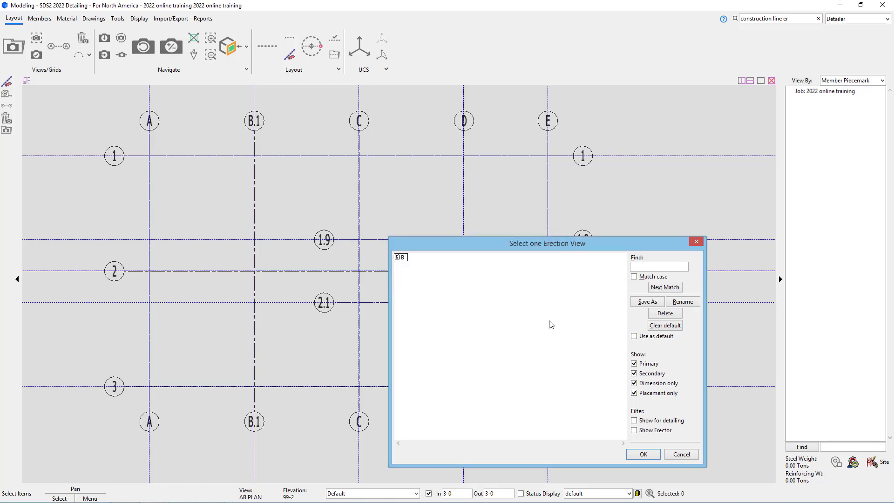
pyautogui.click(681, 454)
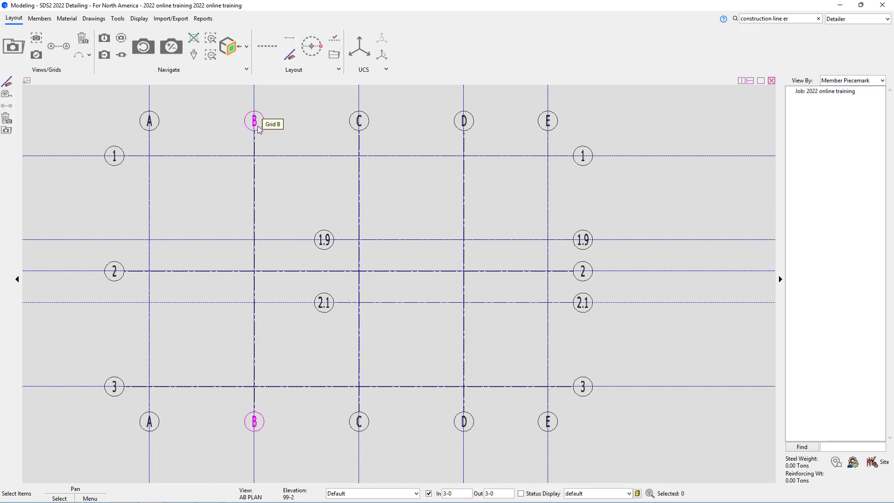
# Filter the erection view list by Show for detailing to check which views are included, and close it without opening a view
pyautogui.click(13, 46)
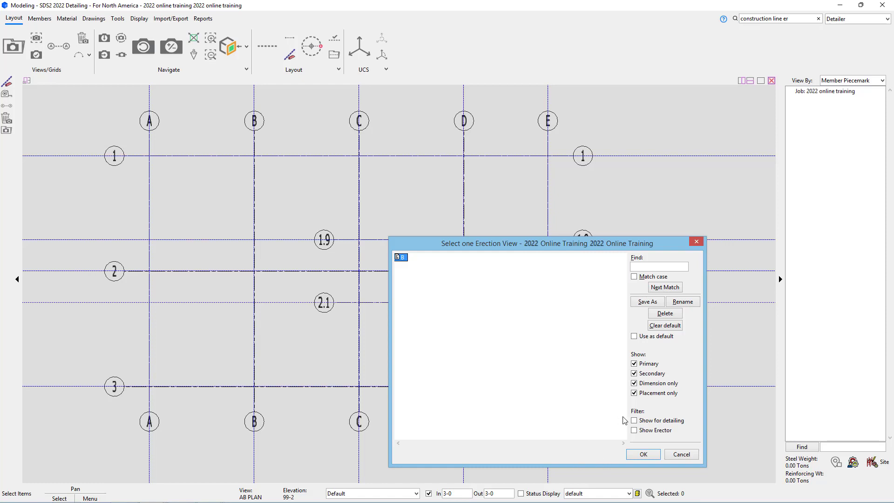
pyautogui.click(650, 421)
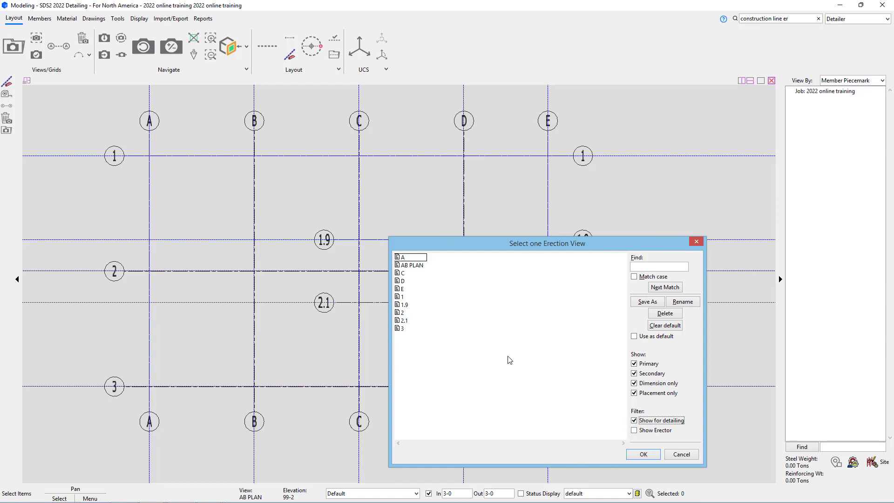
pyautogui.click(680, 454)
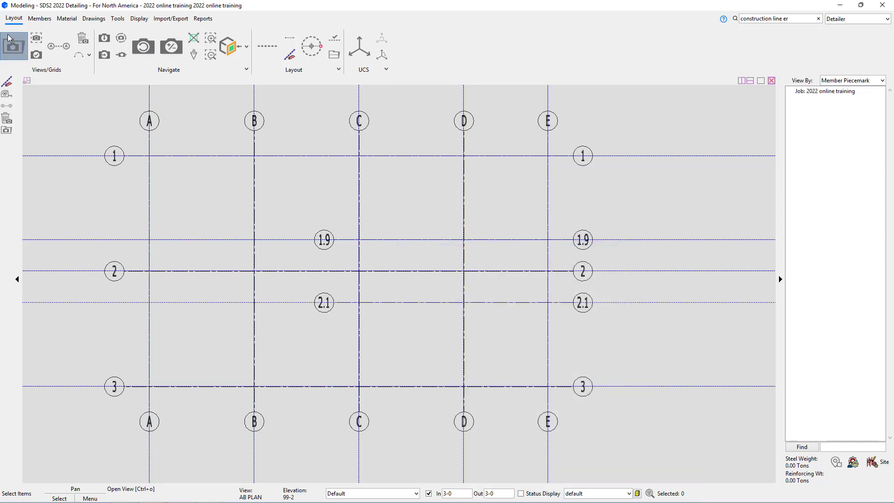
# Add erection view B from grid 3 to grid 1, depth top 130-0, bottom 90-0, for detailing, replacing the existing B, and end the command
pyautogui.click(65, 52)
pyautogui.click(254, 385)
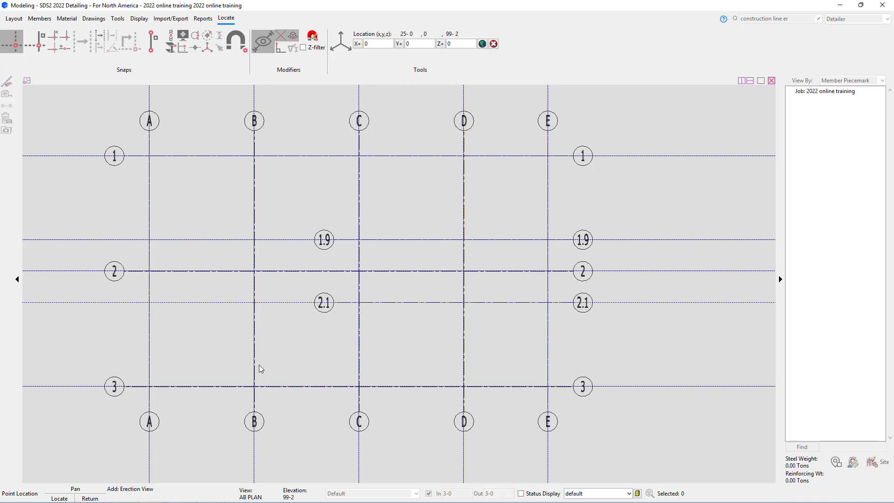
pyautogui.click(263, 160)
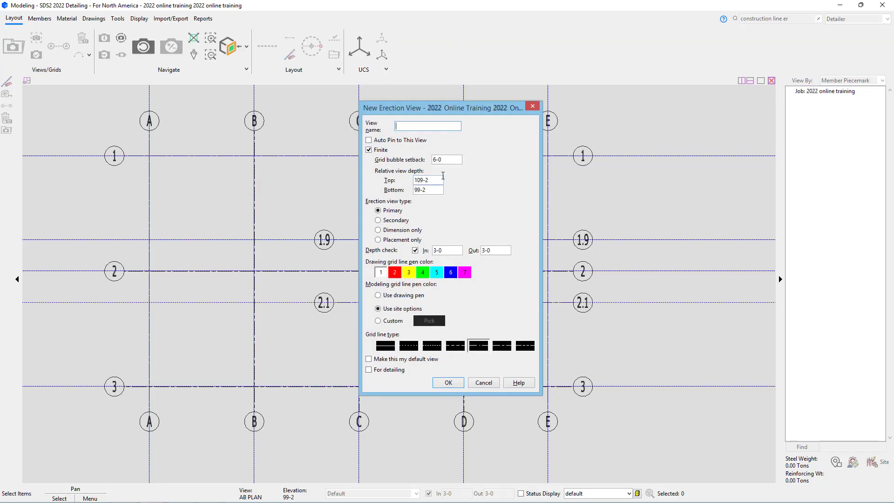
pyautogui.write('B')
pyautogui.click(427, 189)
pyautogui.write('90-0')
pyautogui.click(421, 179)
pyautogui.write('0.')
pyautogui.press('BackSpace')
pyautogui.press('BackSpace')
pyautogui.write('130-0')
pyautogui.click(387, 369)
pyautogui.click(454, 384)
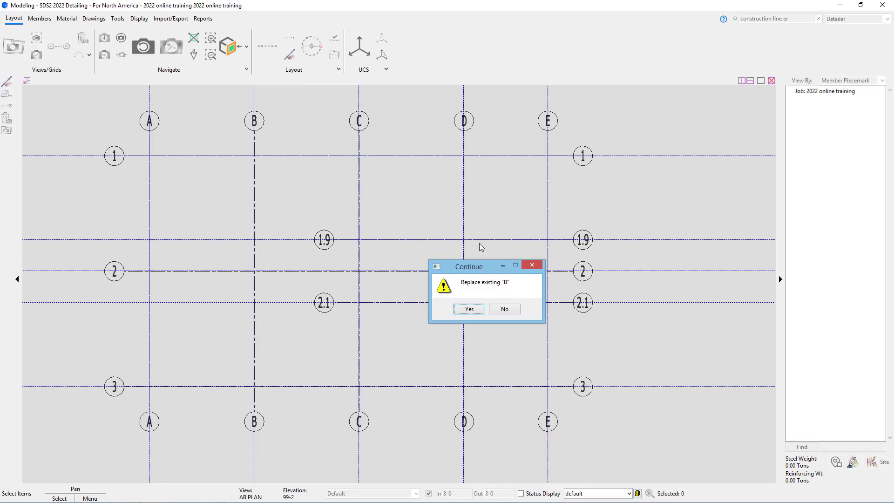
pyautogui.click(461, 309)
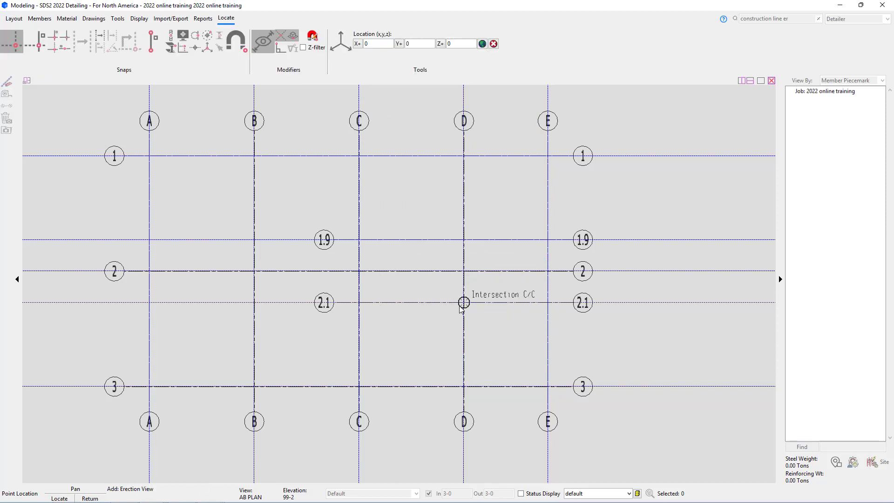
pyautogui.click(412, 264)
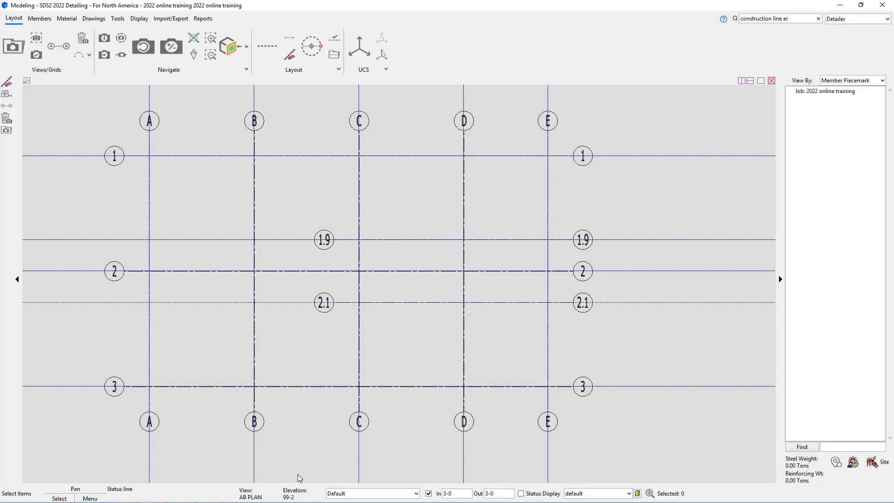
# Review grid line B's erection view settings using the Grid Lines selection filter, and reset the filter to Default
pyautogui.click(349, 492)
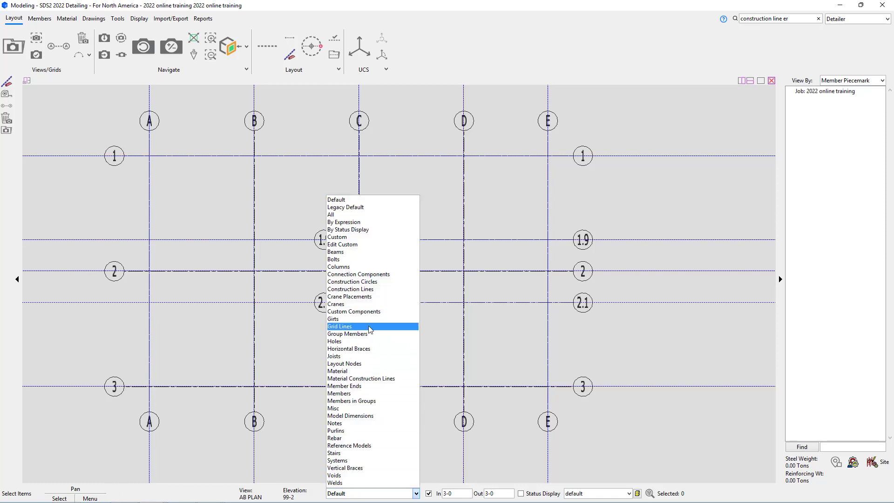
pyautogui.click(352, 328)
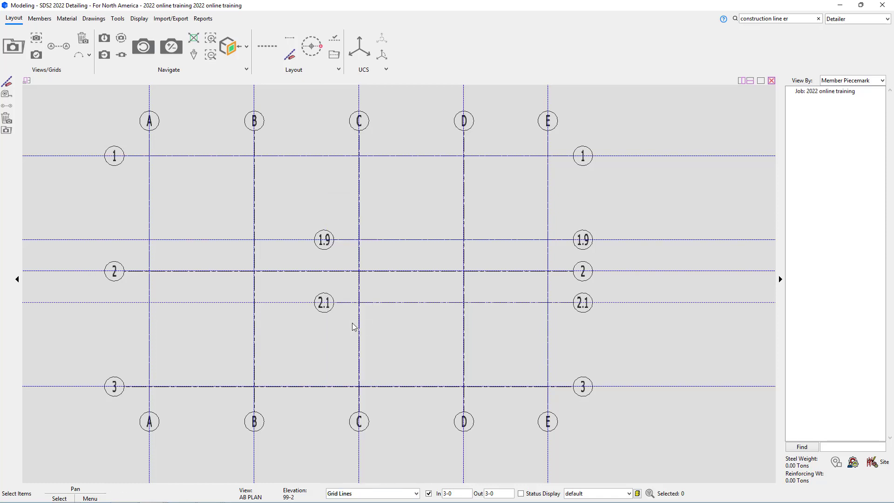
pyautogui.doubleClick(253, 292)
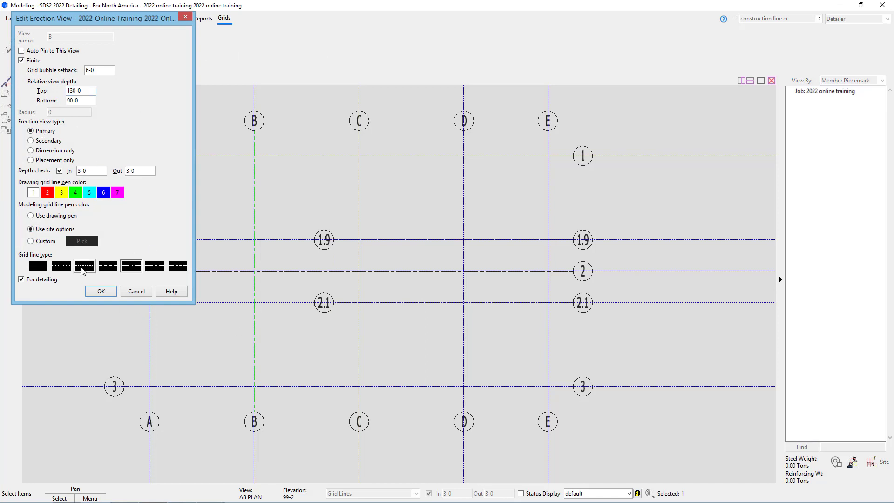
pyautogui.click(136, 292)
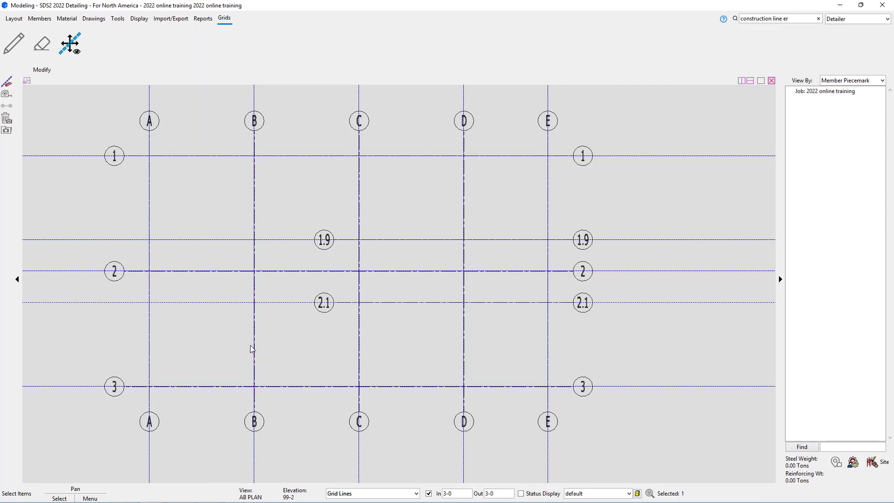
pyautogui.click(253, 420)
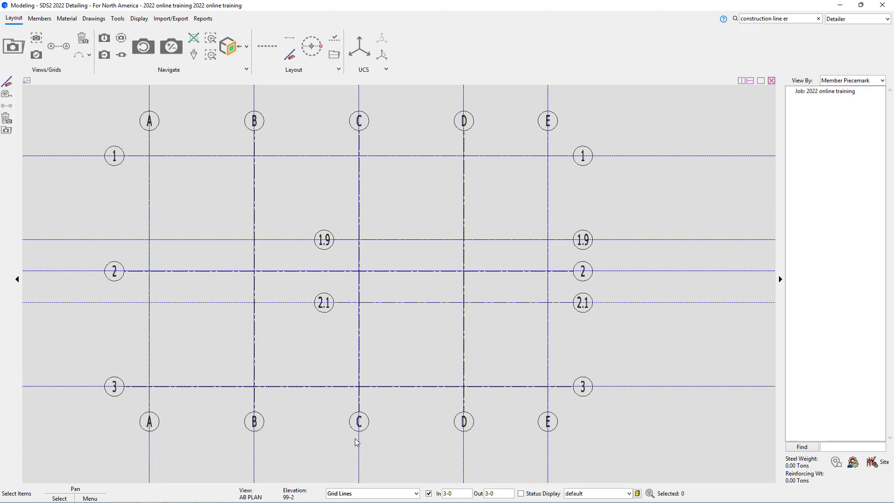
pyautogui.click(391, 494)
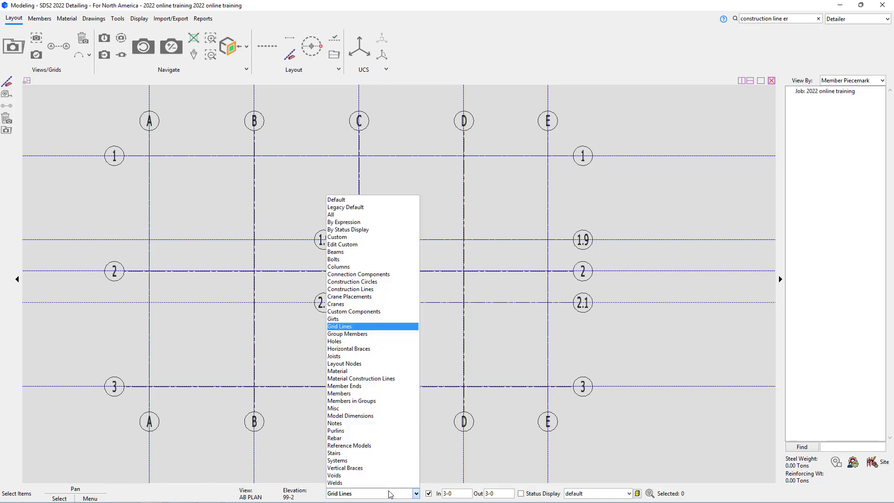
pyautogui.click(387, 201)
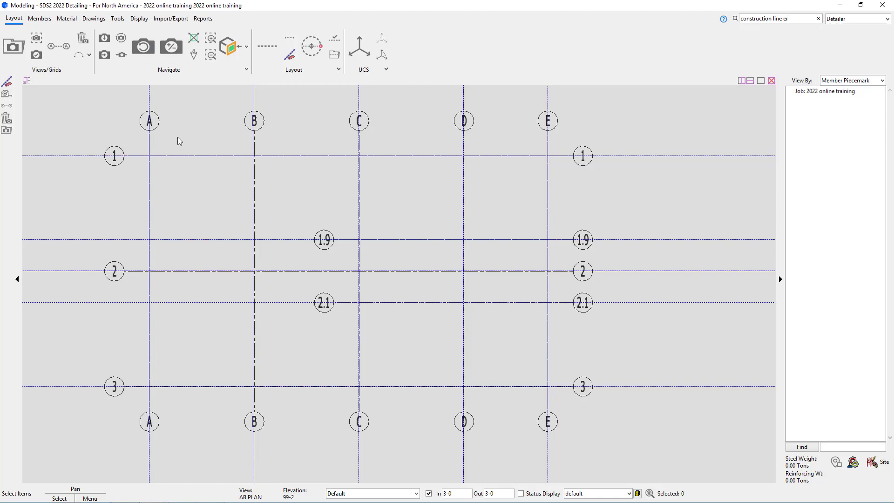
pyautogui.click(89, 55)
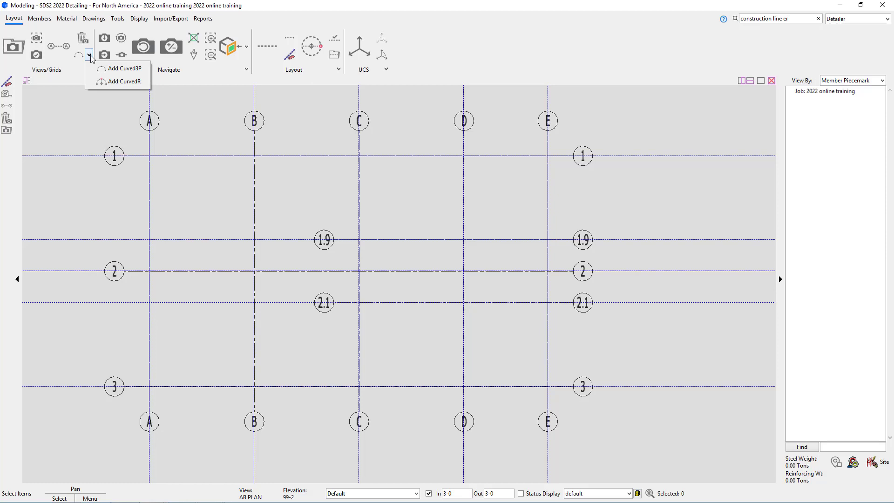
pyautogui.click(122, 156)
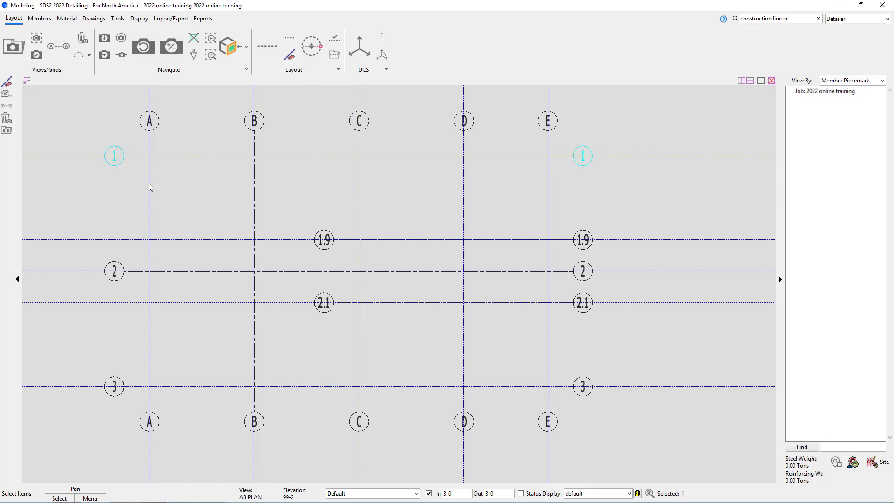
pyautogui.press('Escape')
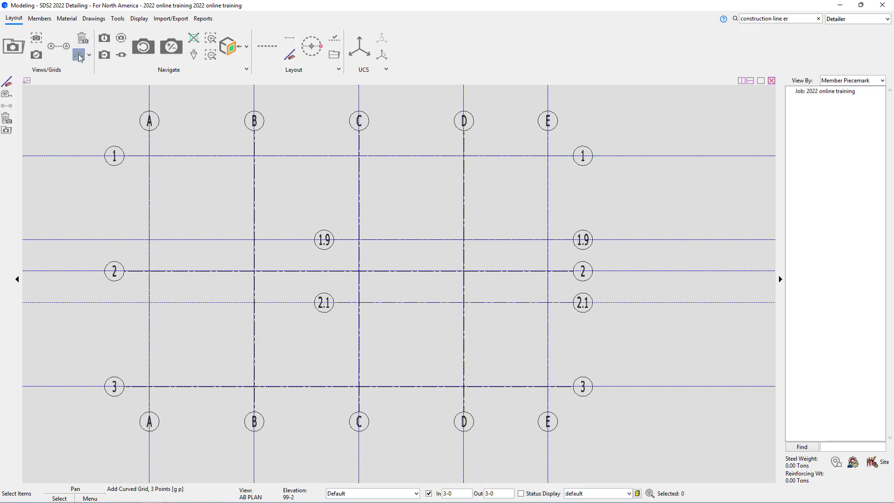
pyautogui.click(80, 56)
pyautogui.press('Escape')
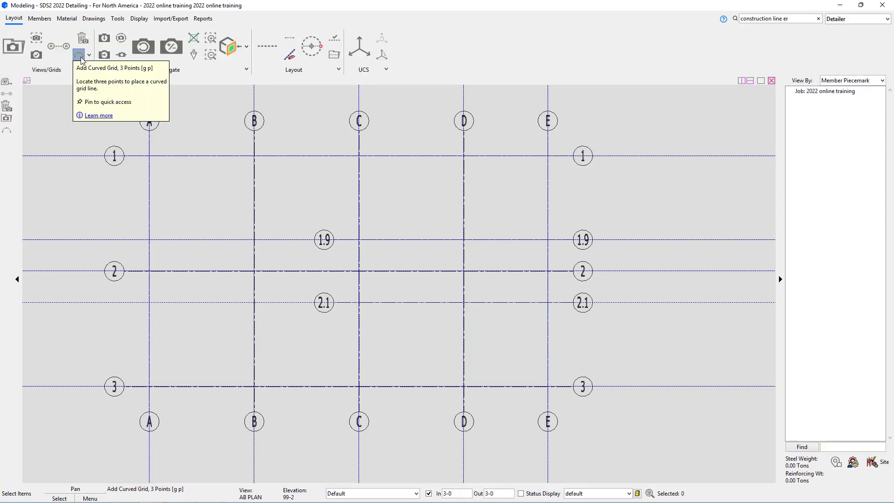
# Add a three-point curved grid line named TEST from A/2 to B/2, arching to grid line 1.9 with a radius of about 13-11
pyautogui.click(80, 56)
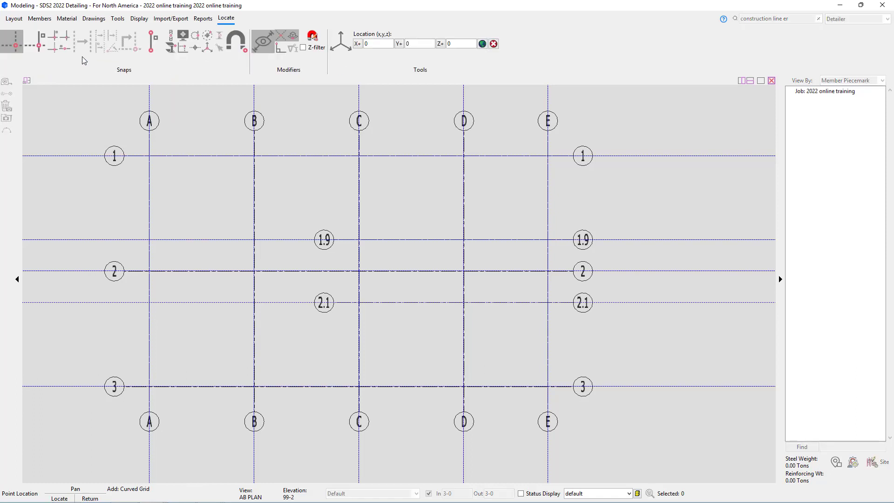
pyautogui.click(150, 277)
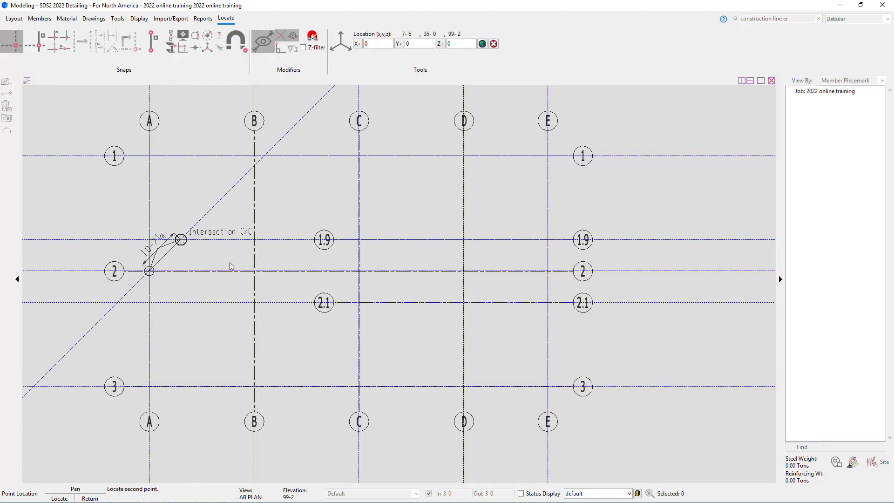
pyautogui.click(254, 266)
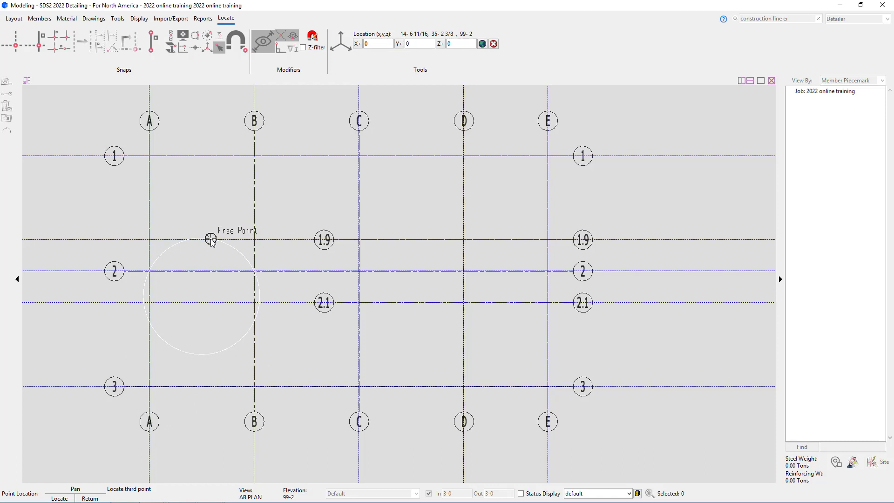
pyautogui.click(211, 240)
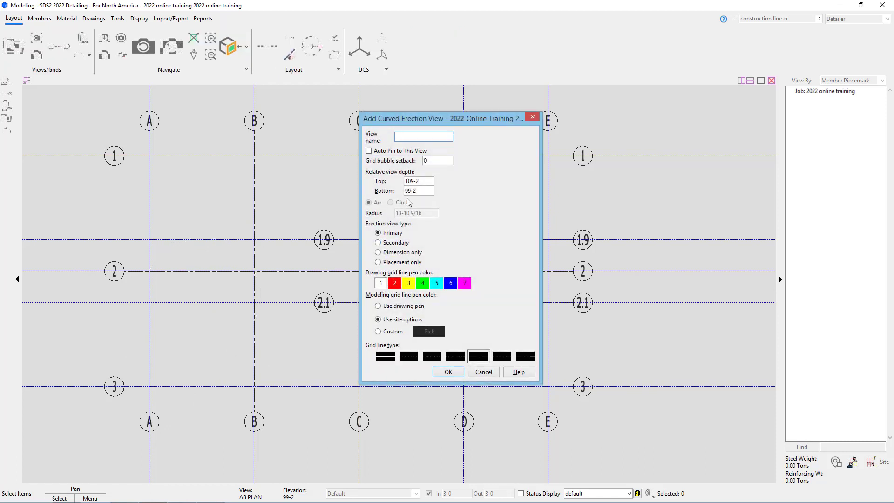
pyautogui.write('TEST')
pyautogui.click(448, 372)
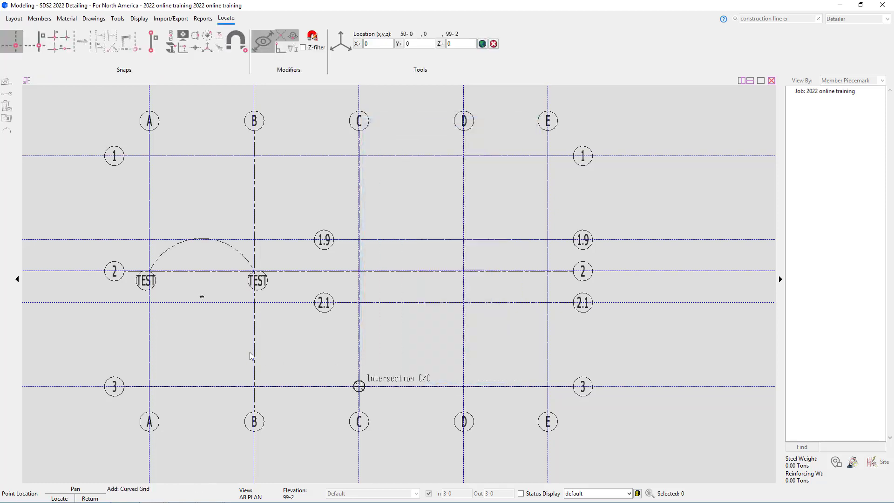
pyautogui.rightClick(412, 317)
pyautogui.click(90, 56)
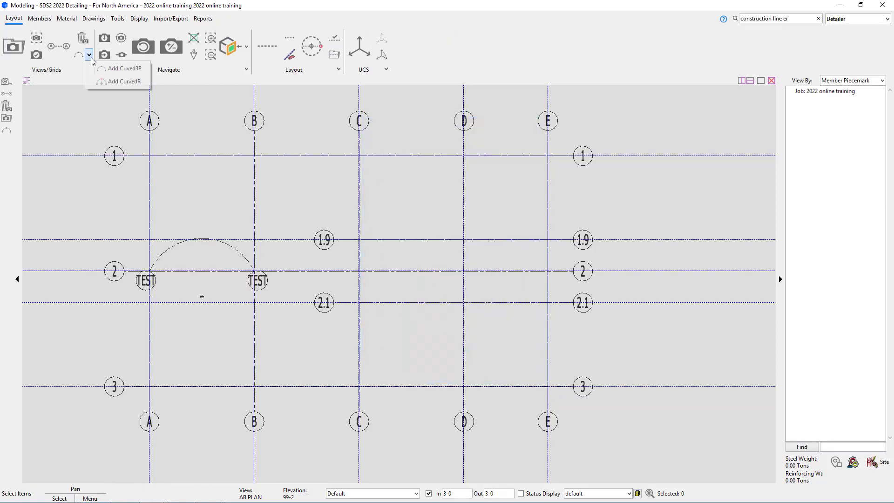
pyautogui.click(119, 82)
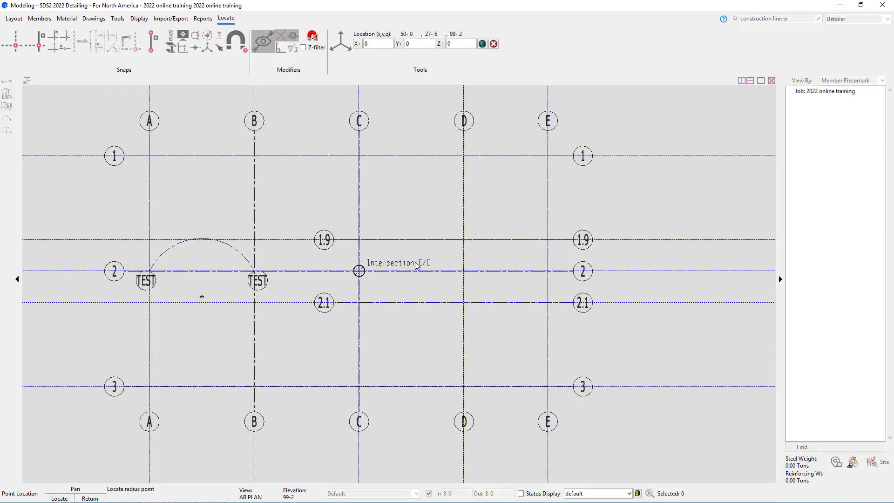
pyautogui.click(471, 275)
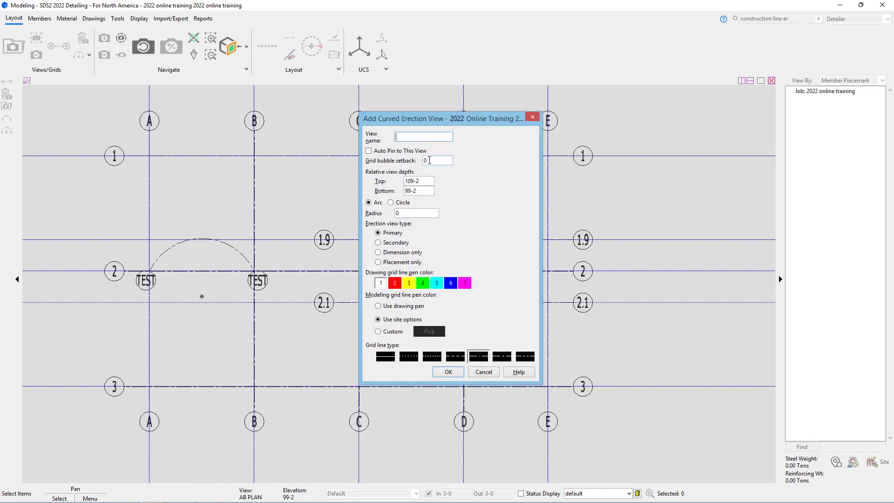
pyautogui.click(432, 214)
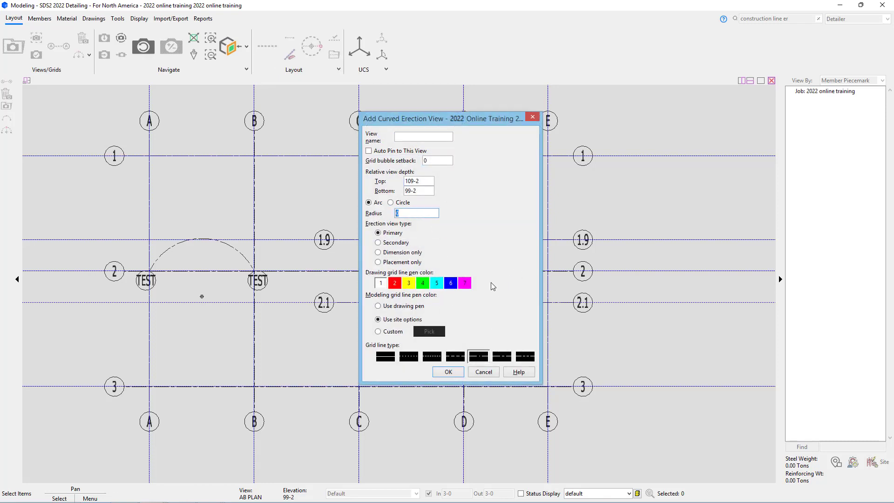
pyautogui.click(483, 371)
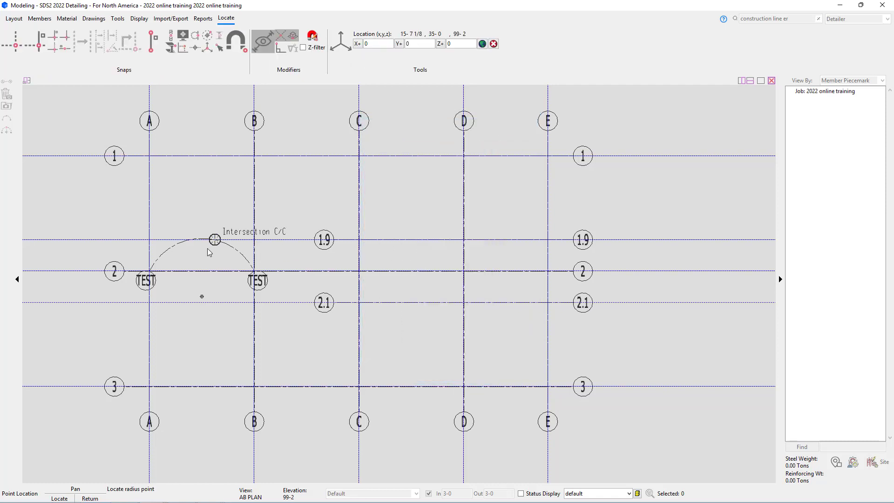
pyautogui.press('Escape')
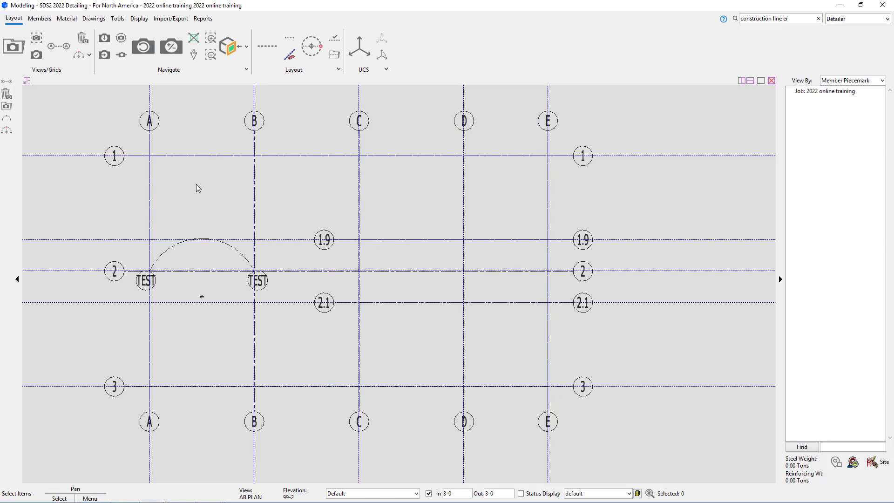
# Delete the TEST erection view together with its curved grid line
pyautogui.click(86, 42)
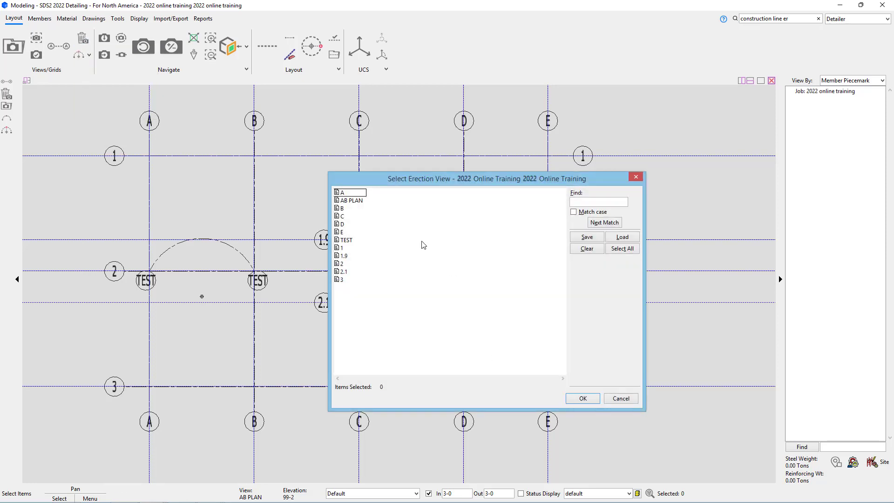
pyautogui.click(350, 240)
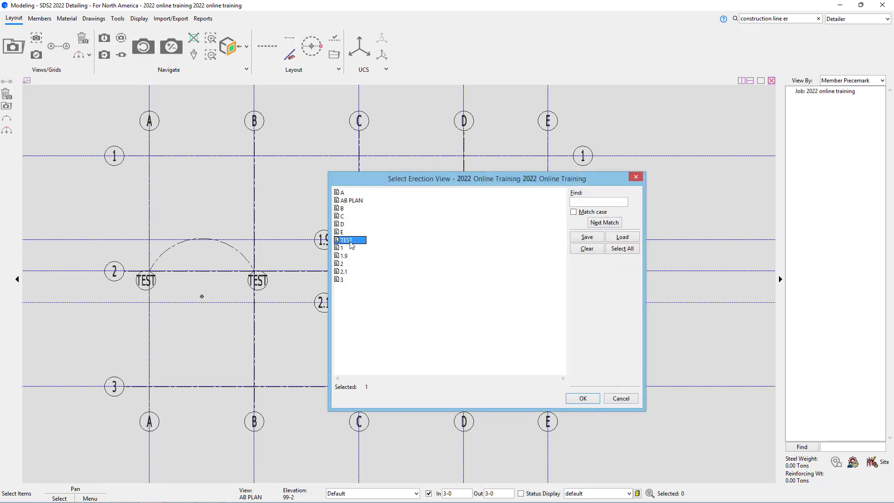
pyautogui.click(583, 399)
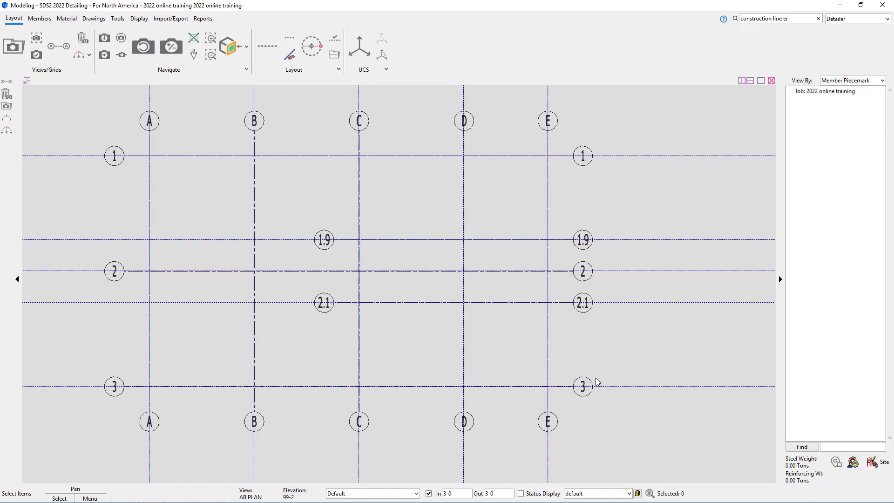
# Create a plan view at reference elevation 114-6 and save it for detailing as SECOND FLOOR
pyautogui.click(108, 37)
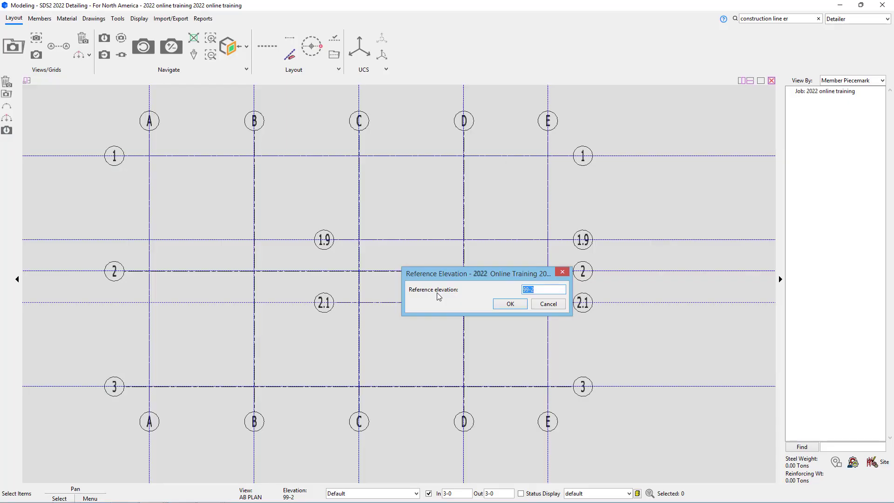
pyautogui.write('114-6')
pyautogui.click(509, 303)
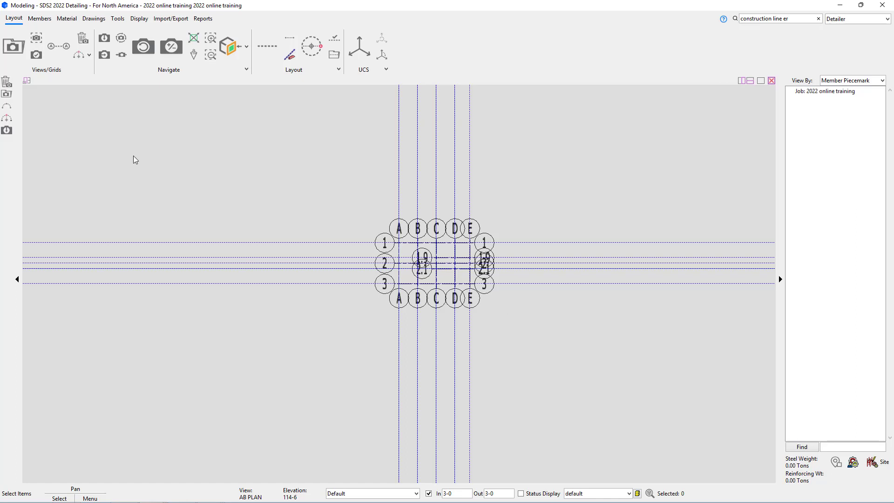
pyautogui.click(33, 55)
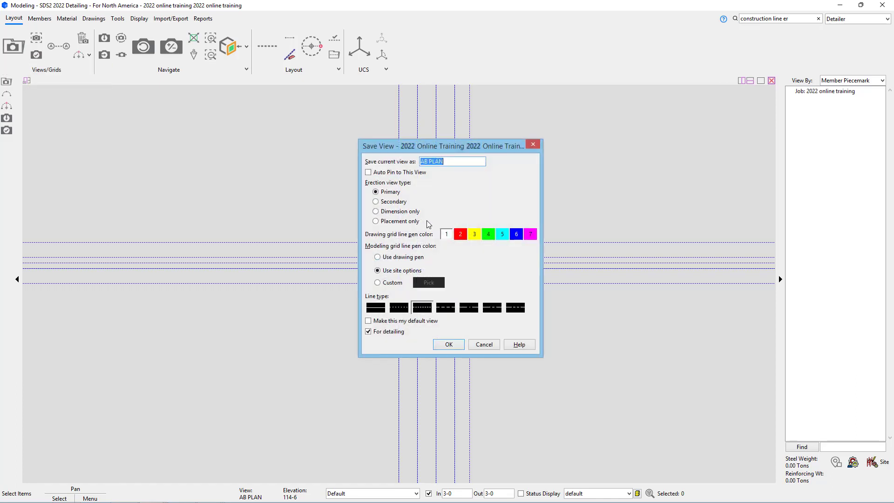
pyautogui.write('SECOND FLOOR')
pyautogui.click(449, 345)
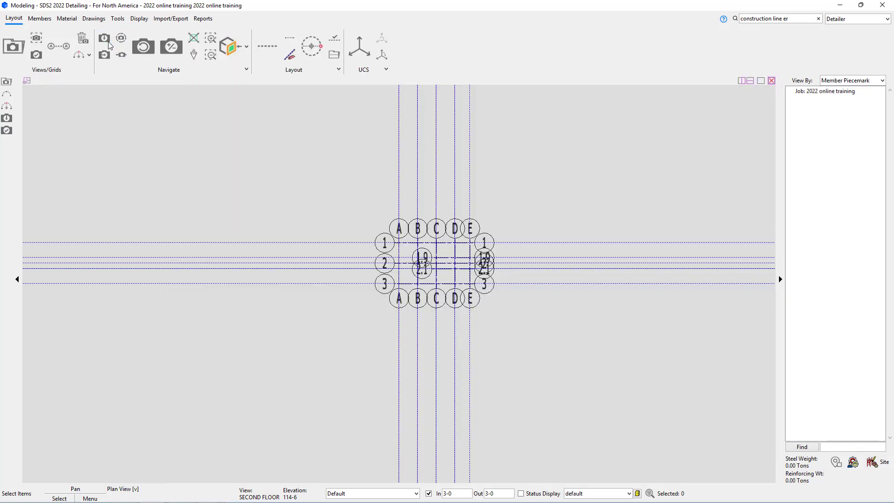
# Create a plan view at reference elevation 126-0 and save it for detailing as ROOF FRAMING PLAN
pyautogui.click(109, 43)
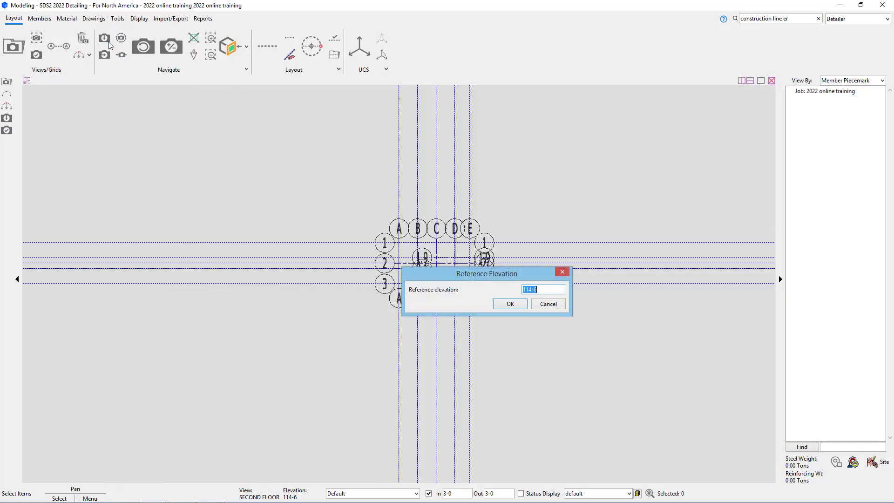
pyautogui.write('126-0')
pyautogui.click(509, 303)
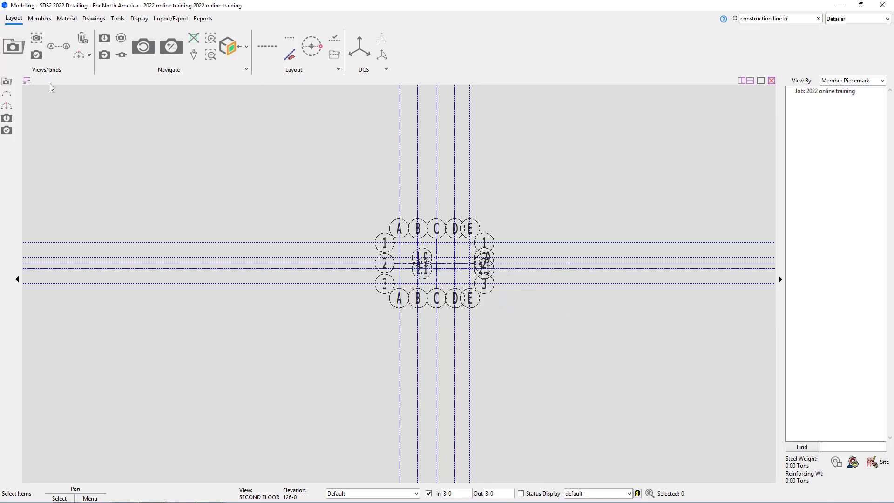
pyautogui.click(36, 54)
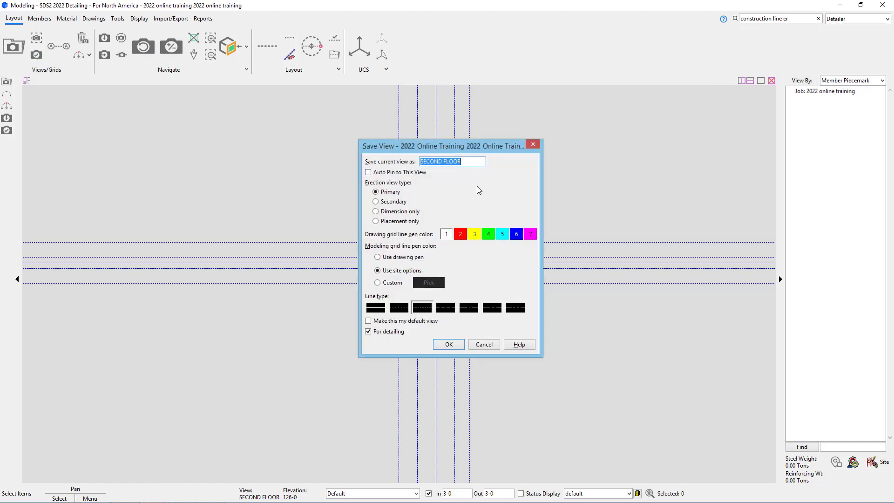
pyautogui.write('ROOF FRAMING PLAN')
pyautogui.click(451, 344)
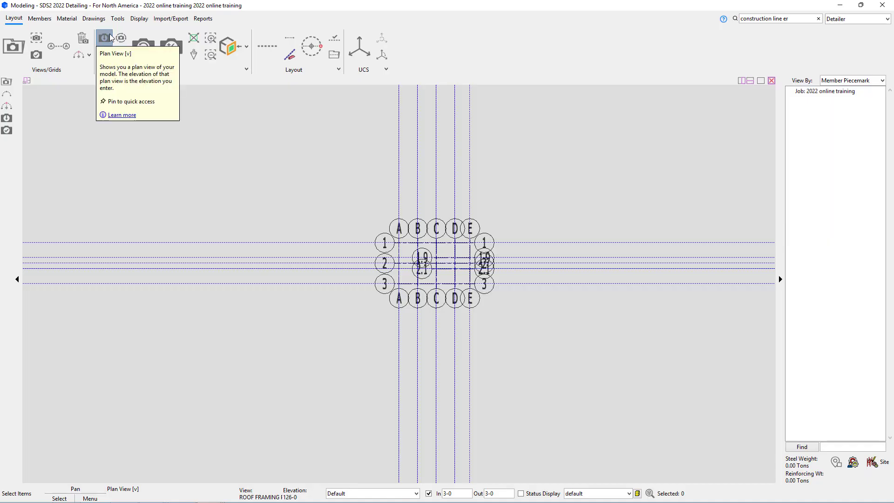
# Create a plan view at reference elevation 107-8 and save it for detailing as MEZZANINE
pyautogui.click(100, 41)
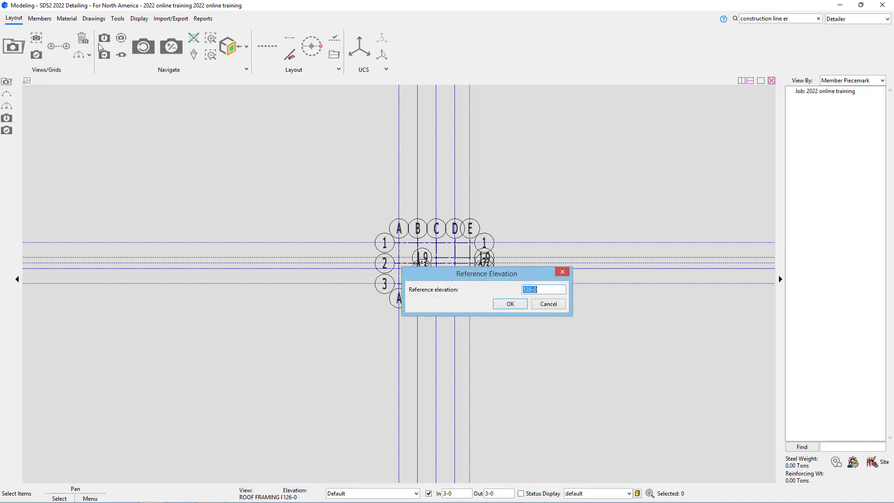
pyautogui.write('107-8')
pyautogui.click(510, 304)
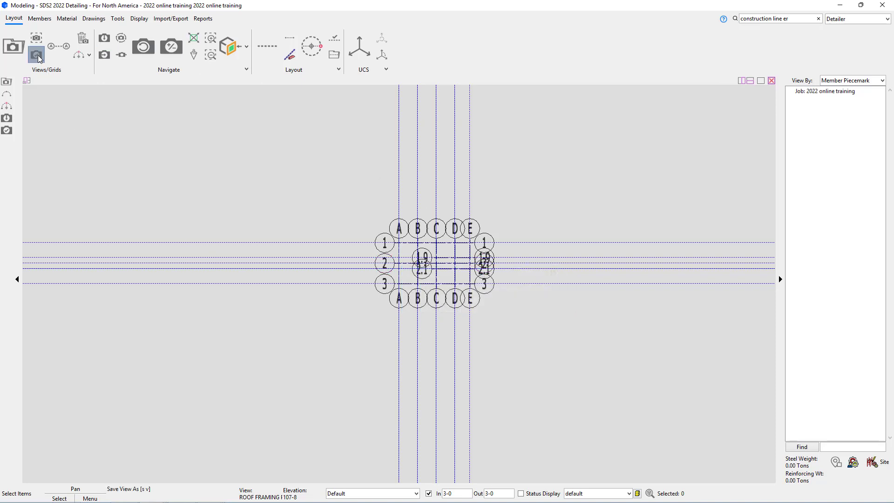
pyautogui.click(46, 64)
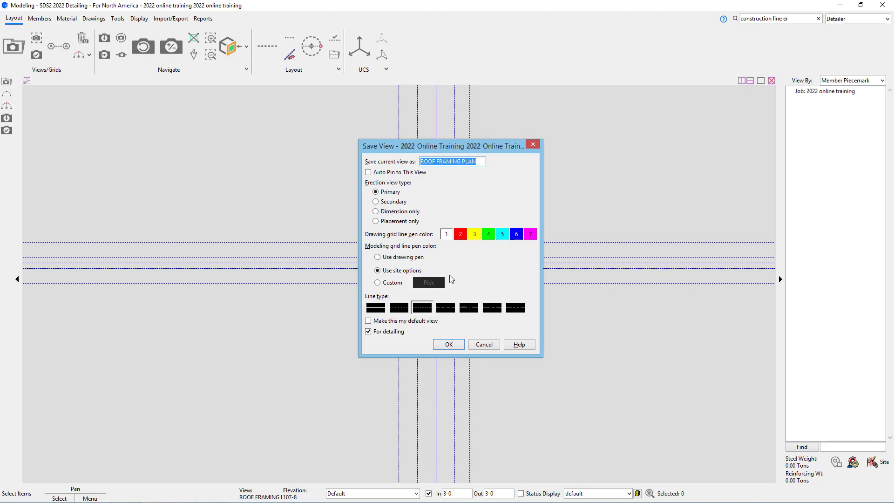
pyautogui.write('MEZZANINE')
pyautogui.click(447, 345)
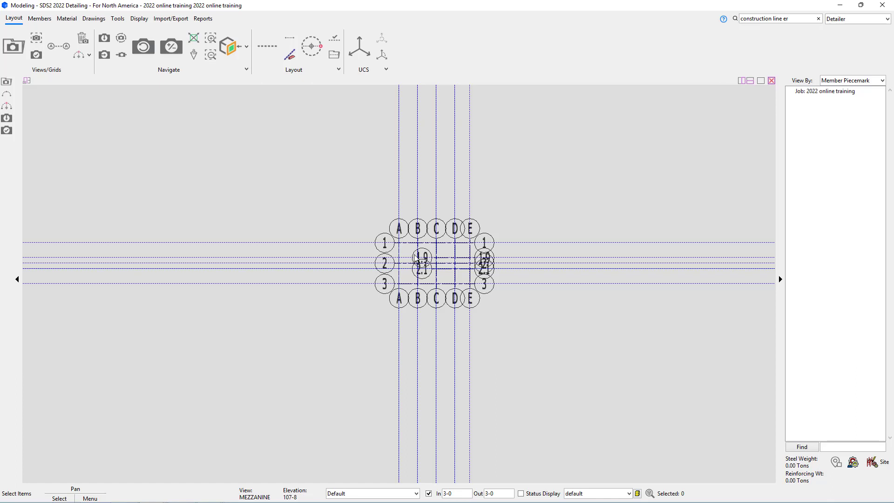
# Open the AB PLAN, MEZZANINE and SECOND FLOOR erection views one after another from the erection view list
pyautogui.click(8, 46)
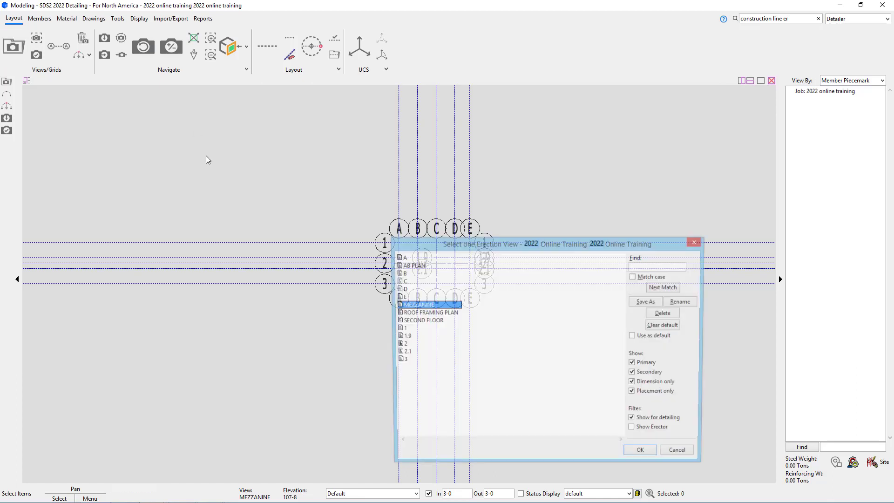
pyautogui.doubleClick(411, 265)
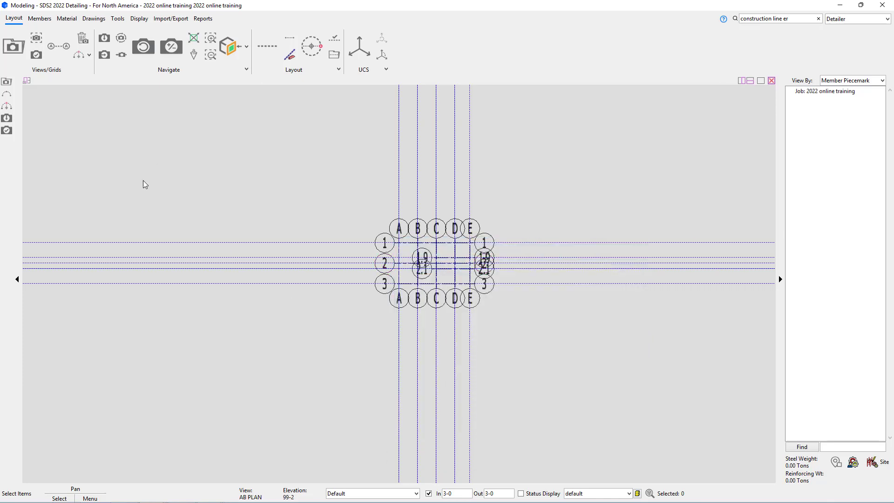
pyautogui.hotkey('ctrl', 'o')
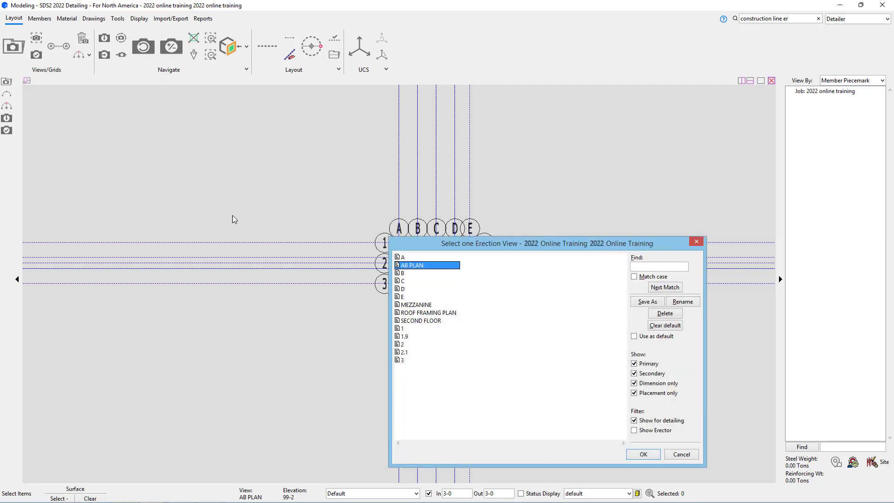
pyautogui.doubleClick(423, 304)
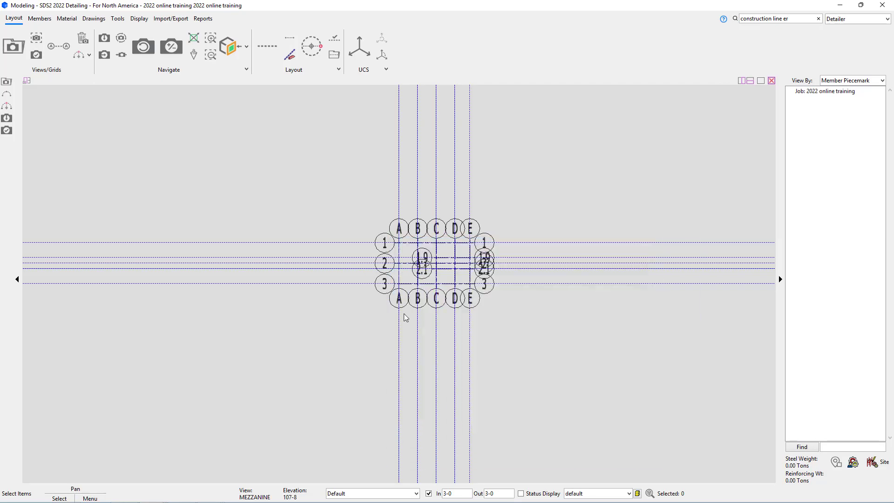
pyautogui.click(21, 48)
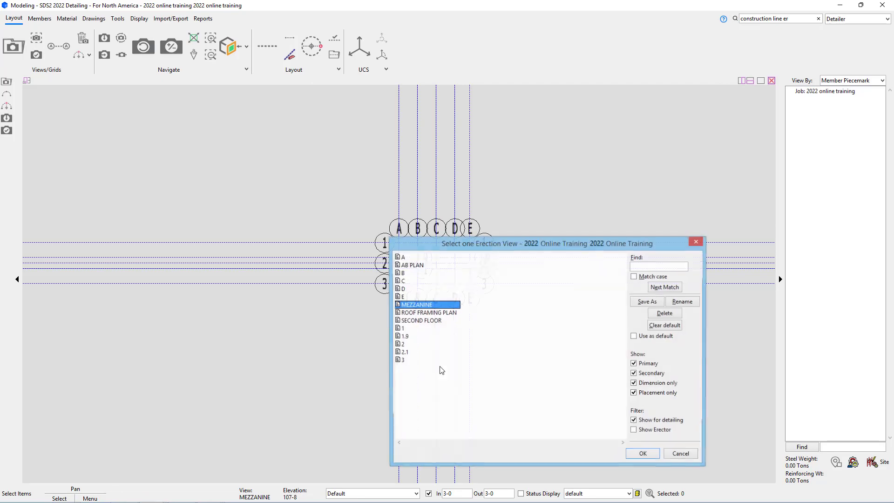
pyautogui.doubleClick(424, 321)
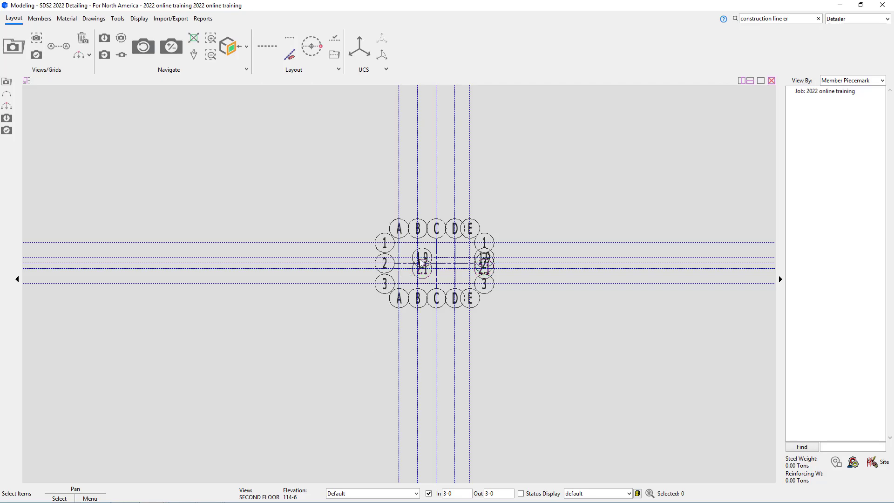
# Open elevation B from its grid bubble, examine the plan levels there, and return to SECOND FLOOR through its level label
pyautogui.scroll(4, 431, 241)
pyautogui.scroll(3, 441, 275)
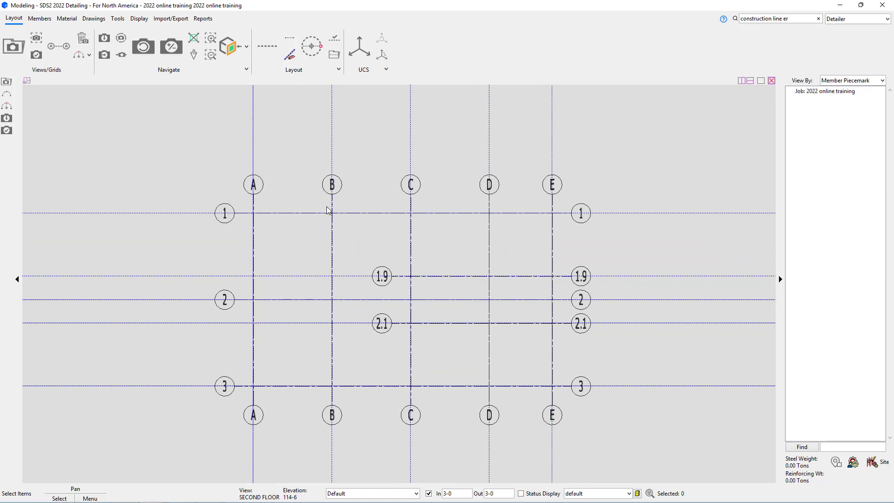
pyautogui.click(335, 183)
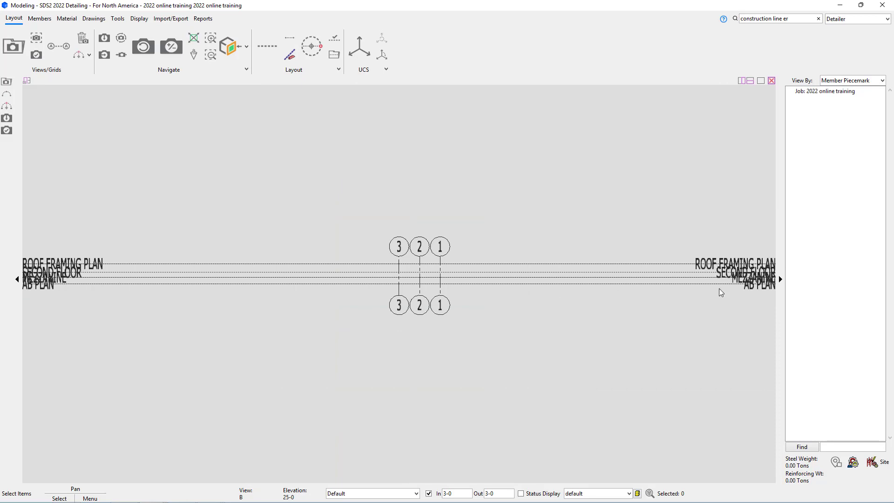
pyautogui.scroll(3, 93, 242)
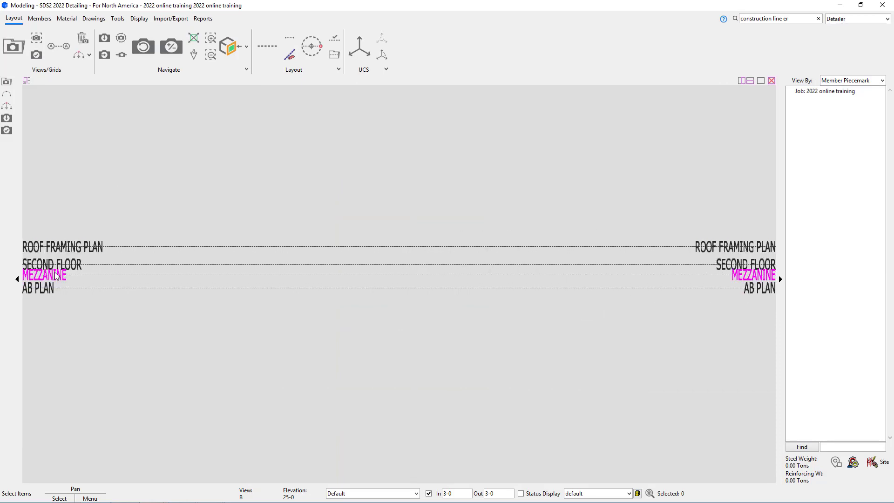
pyautogui.scroll(3, 55, 276)
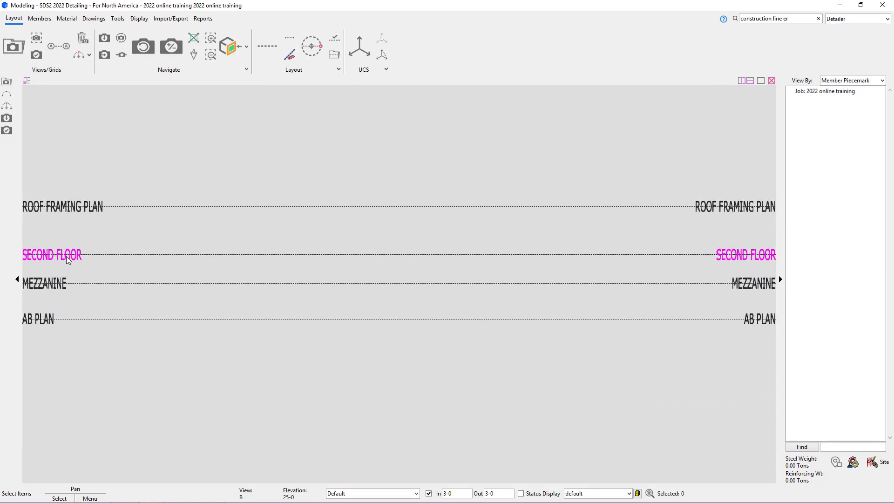
pyautogui.doubleClick(66, 256)
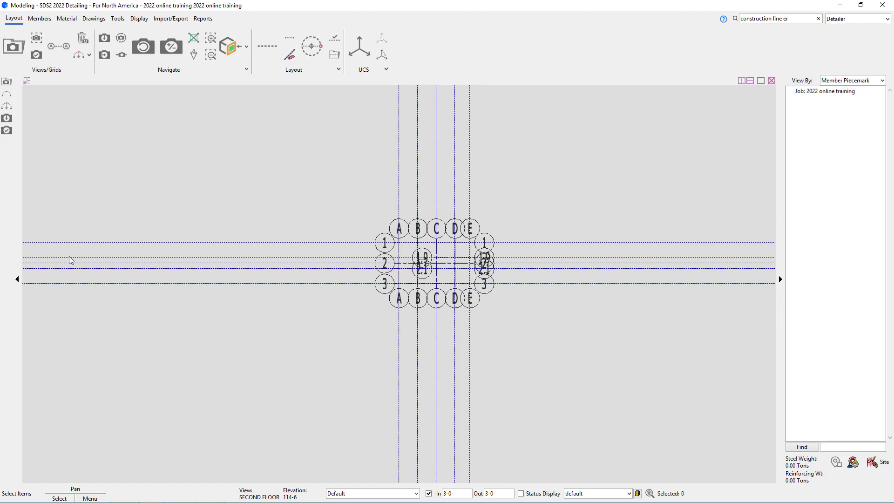